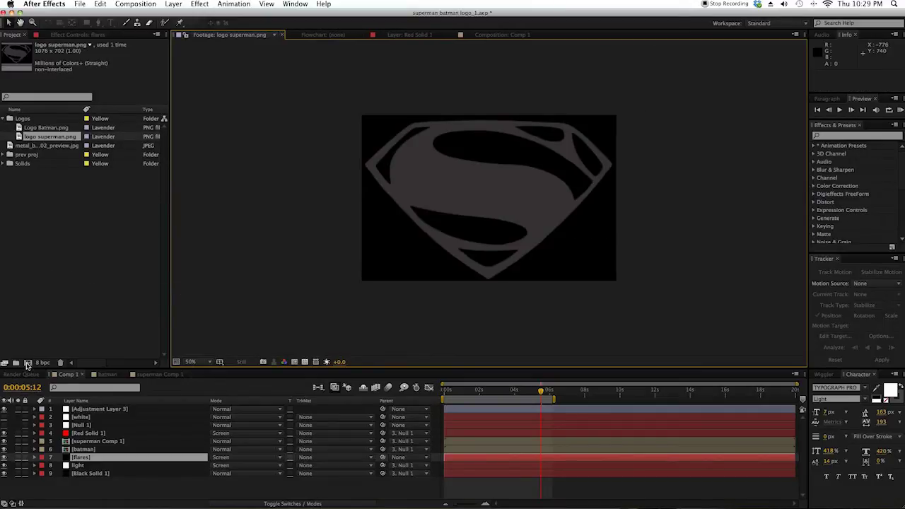
Step: Create a 20-second 1280 × 720 composition named main at 25 fps and add both logo images as layers
click(27, 364)
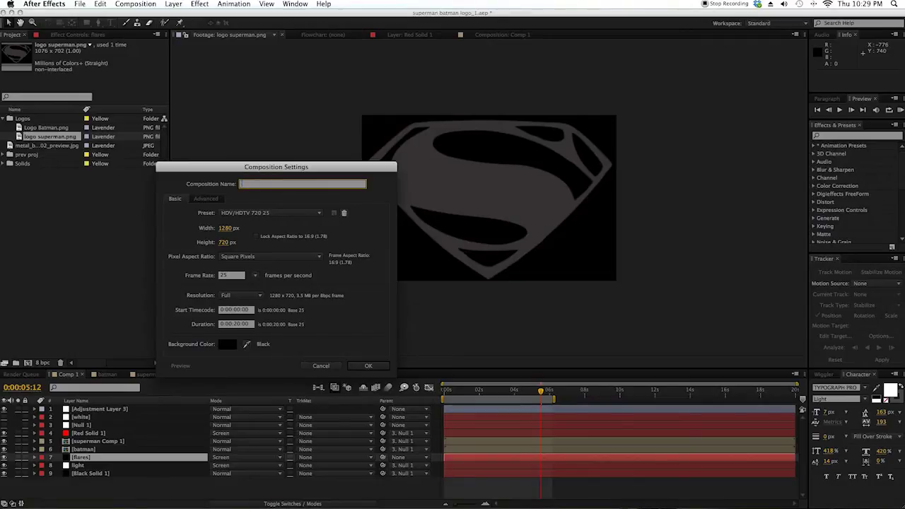
key(Return)
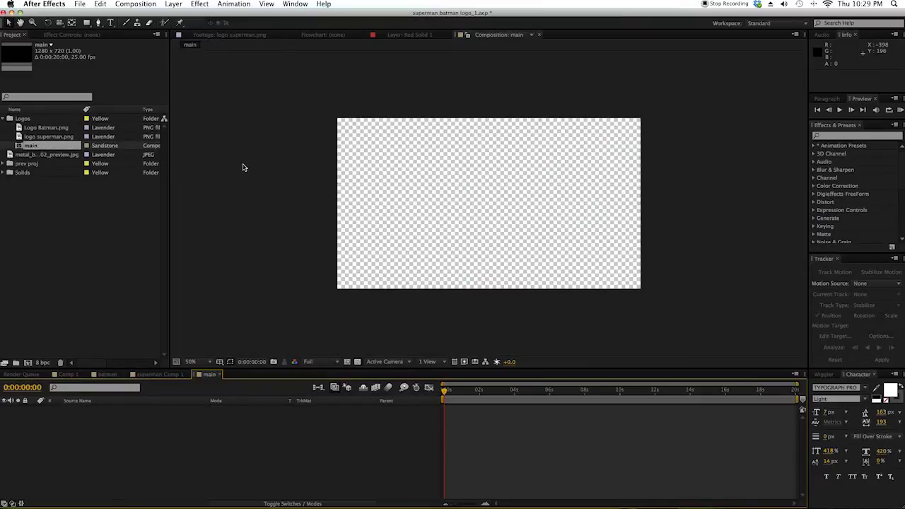
click(35, 137)
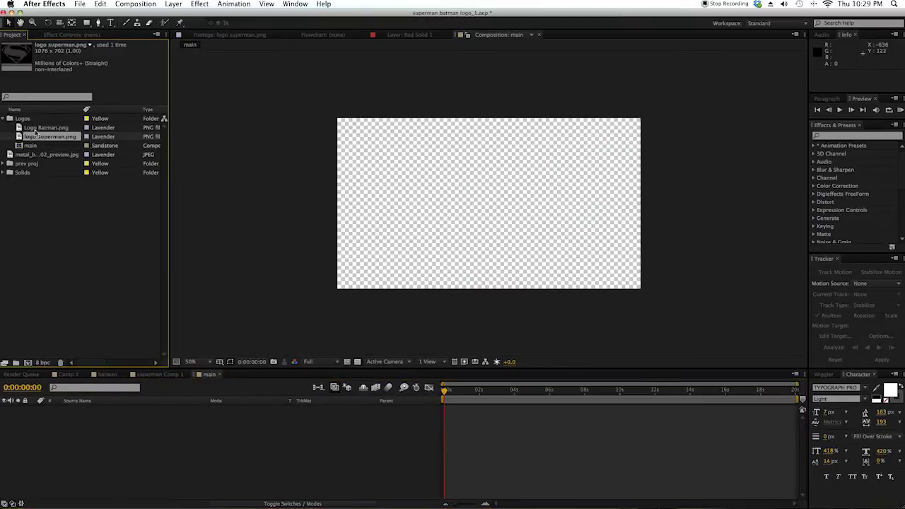
shift+click(35, 131)
drag(35, 132, 131, 437)
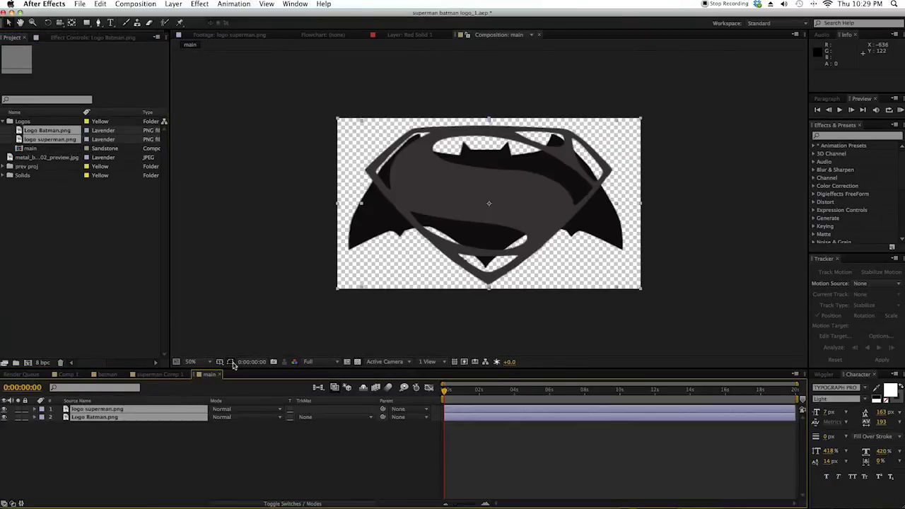
click(182, 444)
Step: Pre-compose the logo superman.png layer under the name Superman, leaving all attributes in main
click(119, 410)
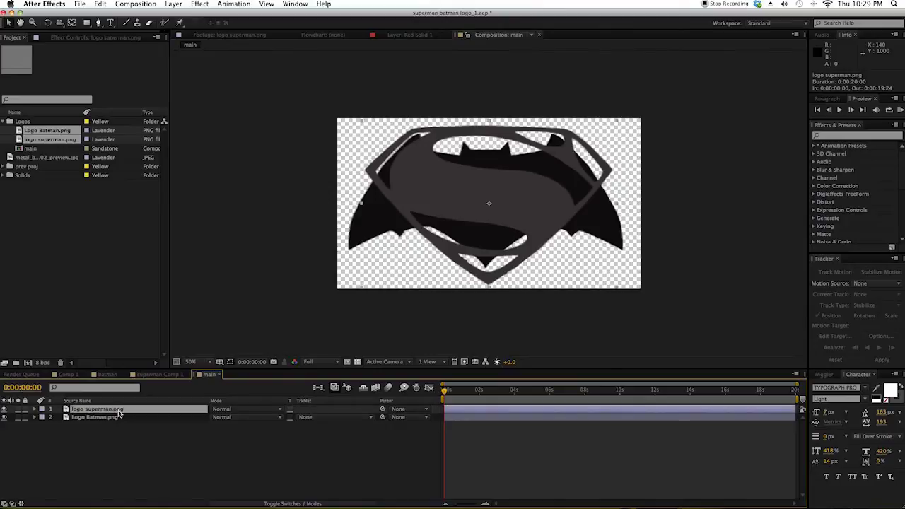
click(174, 4)
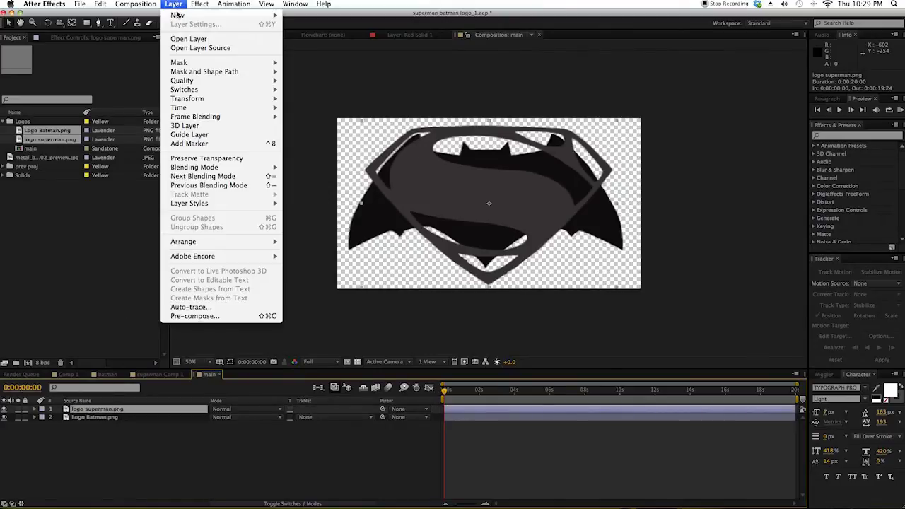
click(209, 316)
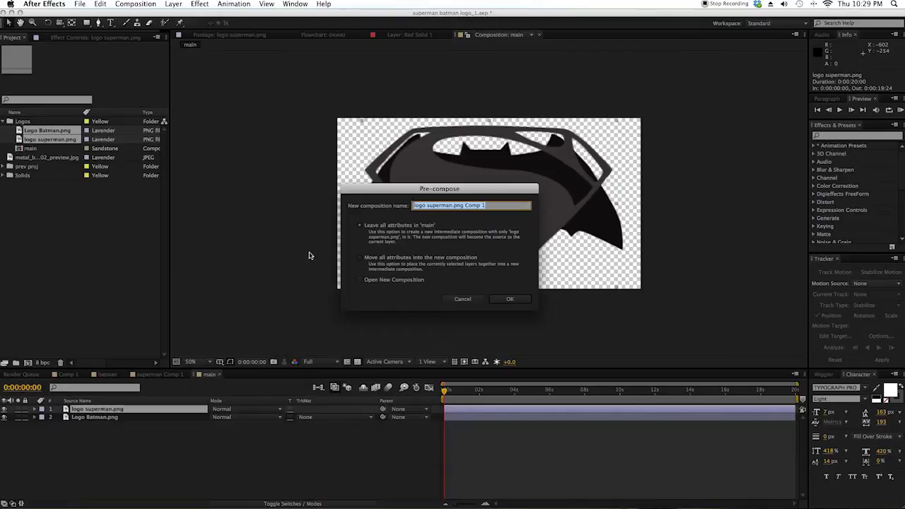
key(BackSpace)
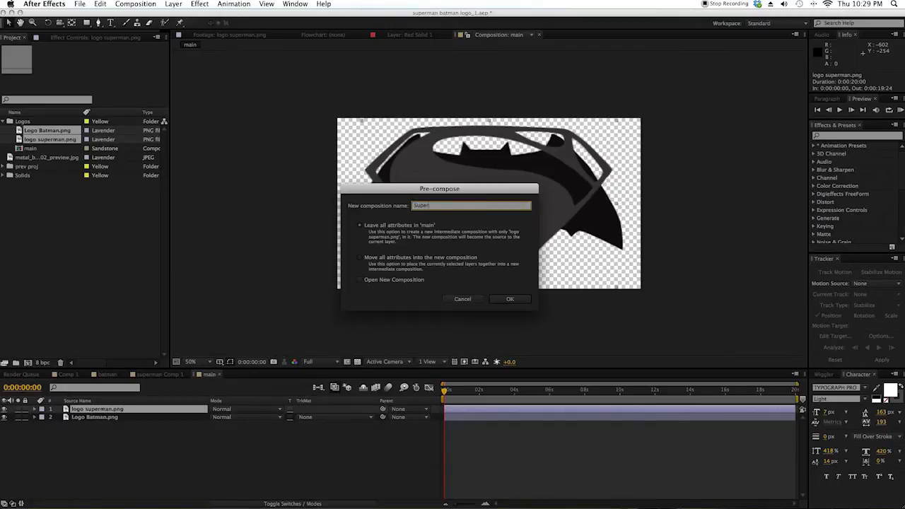
text(Superman)
key(Return)
Step: Pre-compose the Logo Batman.png layer under the name Batman, leaving all attributes in main
click(119, 418)
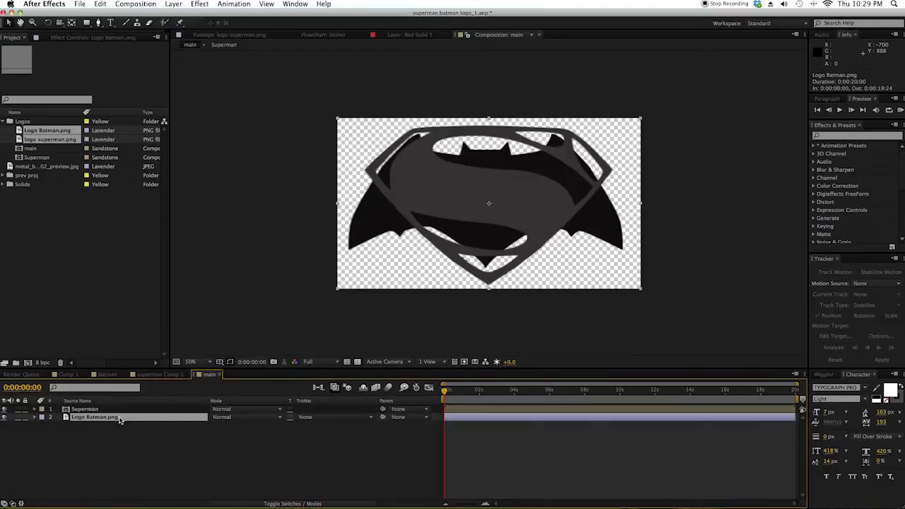
click(173, 4)
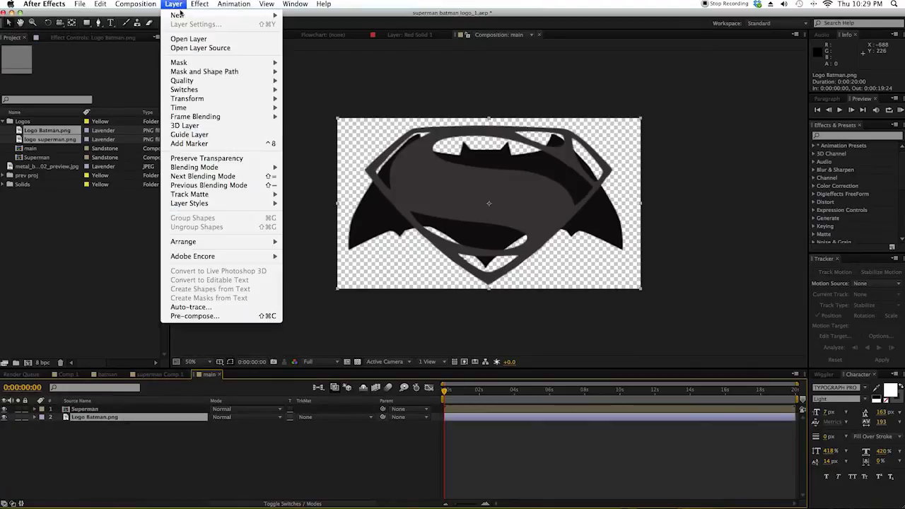
click(186, 316)
text(Batman)
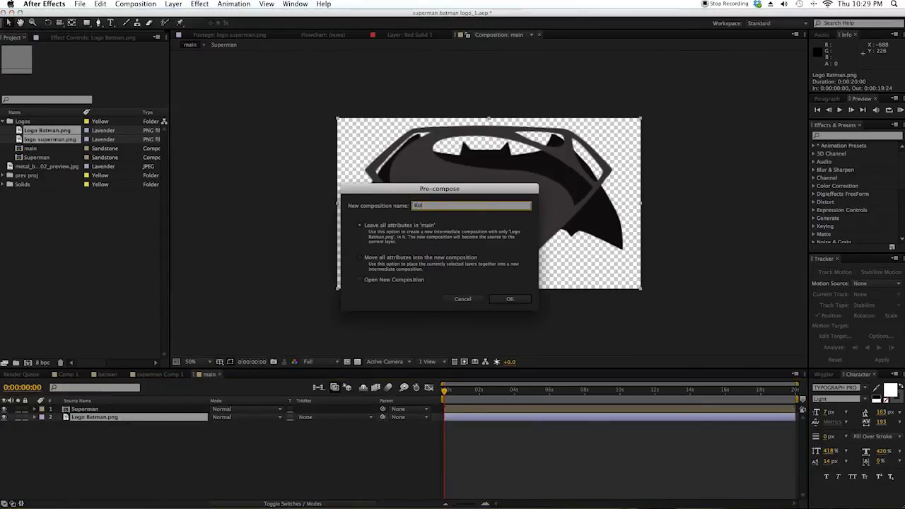
key(Return)
Step: Look inside the Superman precomposition and return to the main composition
double_click(112, 410)
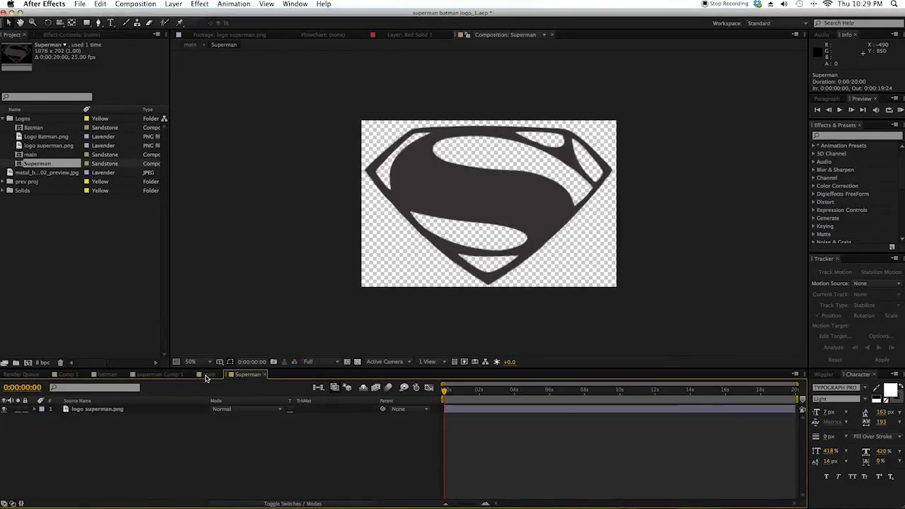
click(207, 375)
click(101, 410)
click(113, 418)
click(122, 435)
Step: Scale the Superman layer to 72% and move it to about 624, 384 so it fits over the bat emblem
click(86, 412)
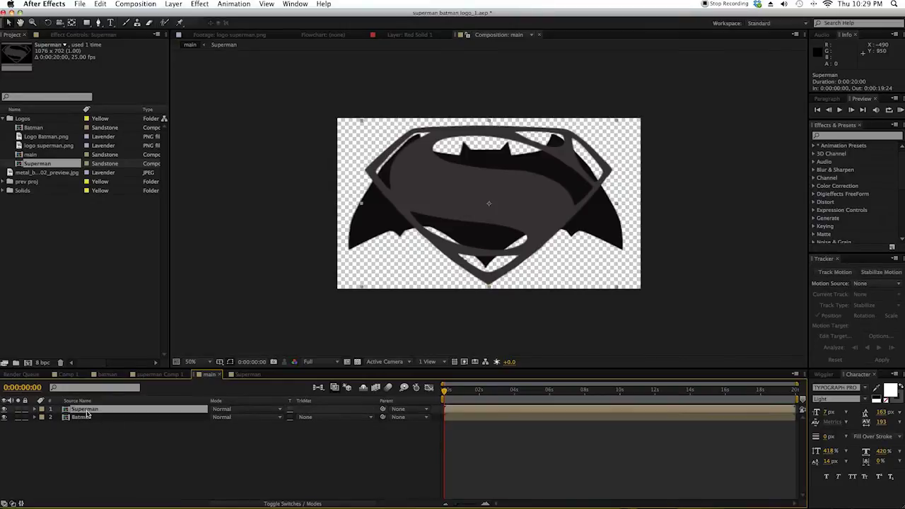
key(s)
drag(249, 418, 230, 416)
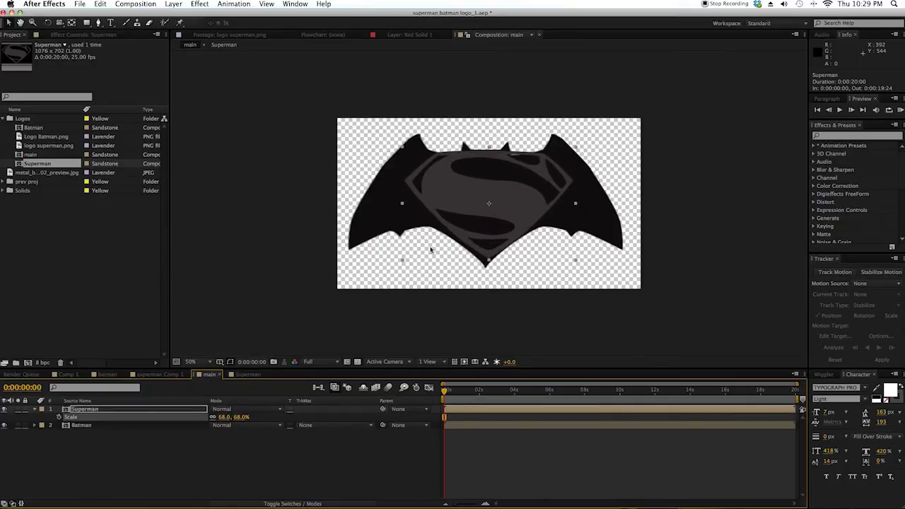
key(slash)
drag(523, 210, 515, 223)
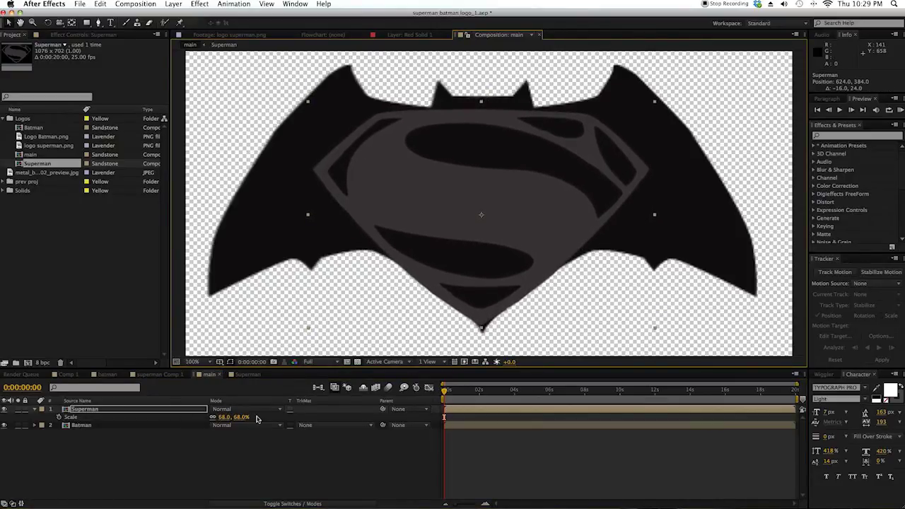
drag(244, 417, 246, 417)
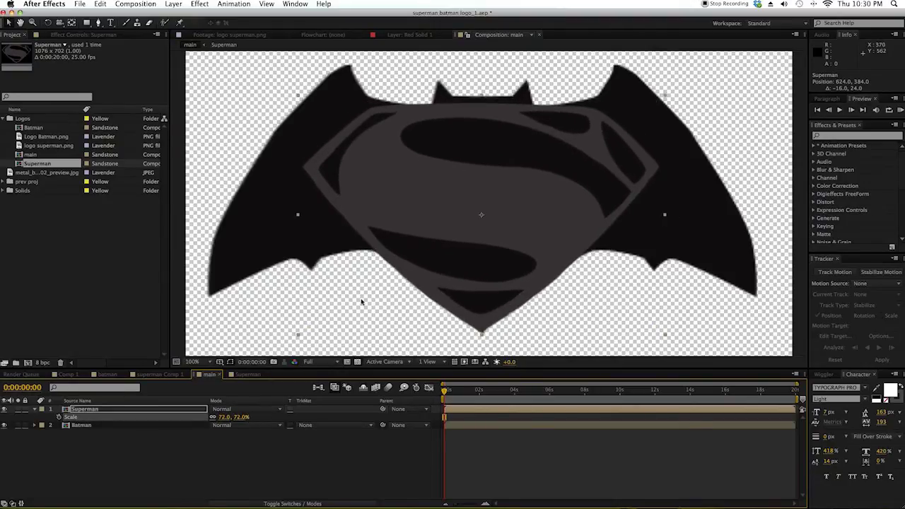
key(comma)
key(comma)
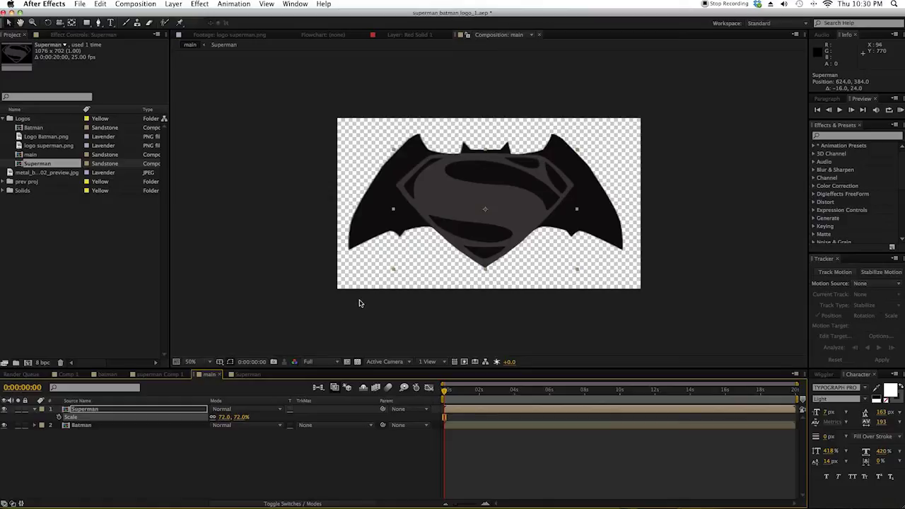
Step: Add a null object to the main composition
click(141, 427)
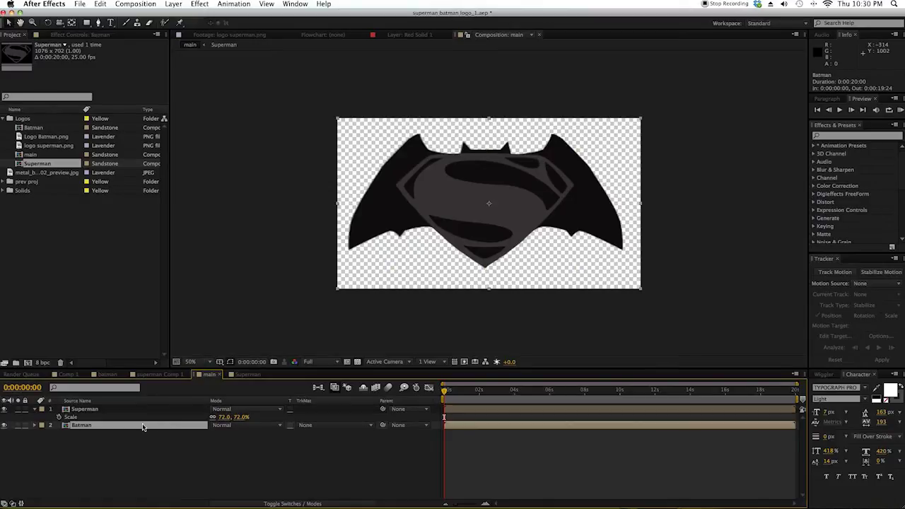
click(173, 4)
mouse_move(183, 15)
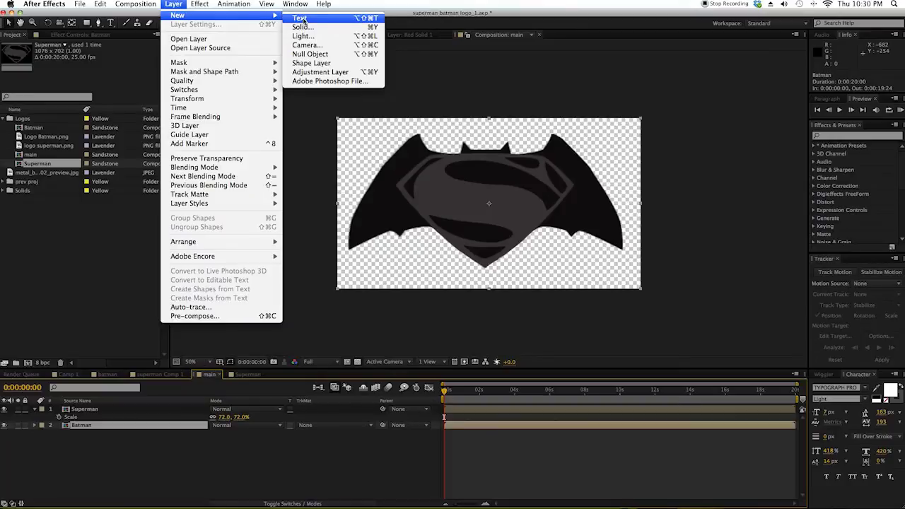
click(322, 54)
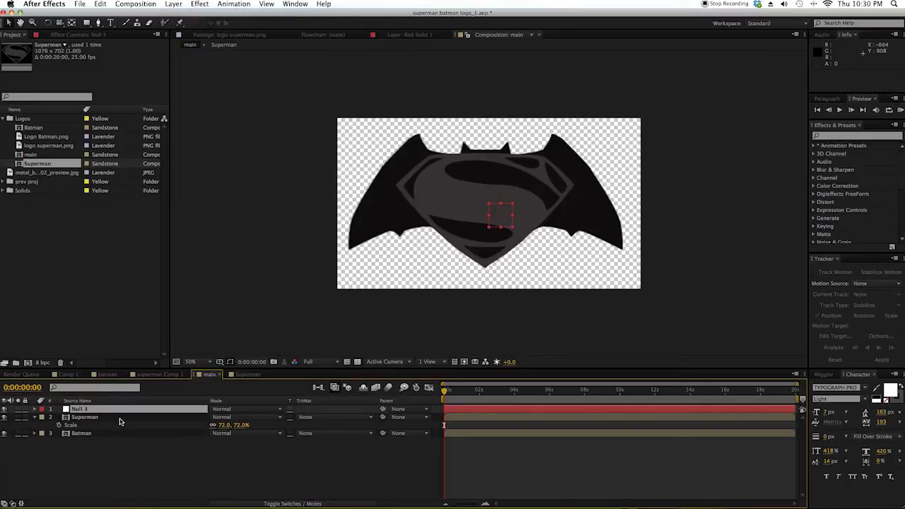
Step: Parent the Superman and Batman layers to the null object
click(155, 418)
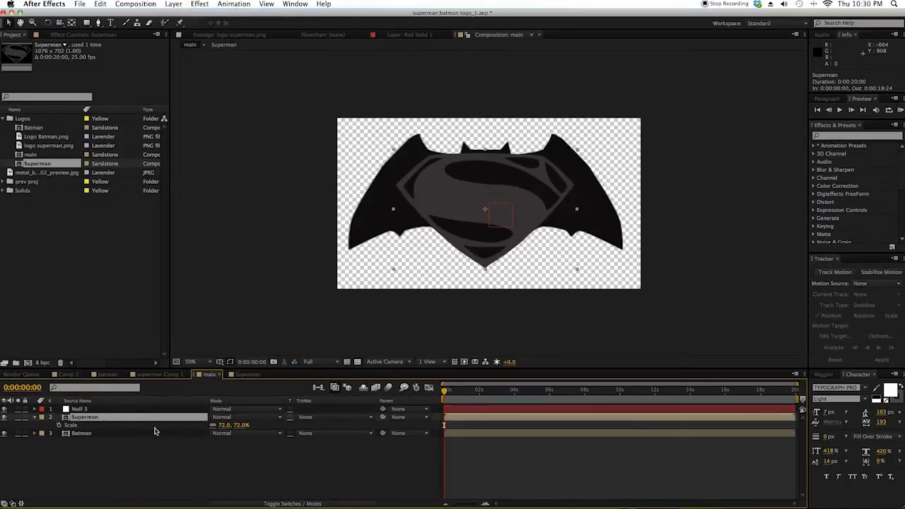
shift+click(163, 434)
drag(380, 419, 143, 411)
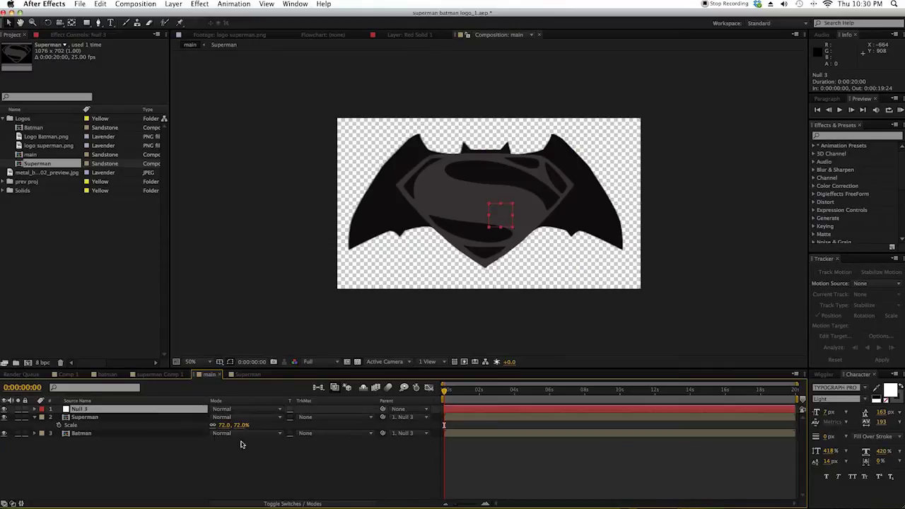
click(393, 417)
click(394, 423)
Step: Scale the null object to 60% to shrink both logos together
key(s)
mouse_move(248, 419)
mouse_down()
mouse_move(222, 417)
mouse_move(233, 417)
mouse_up()
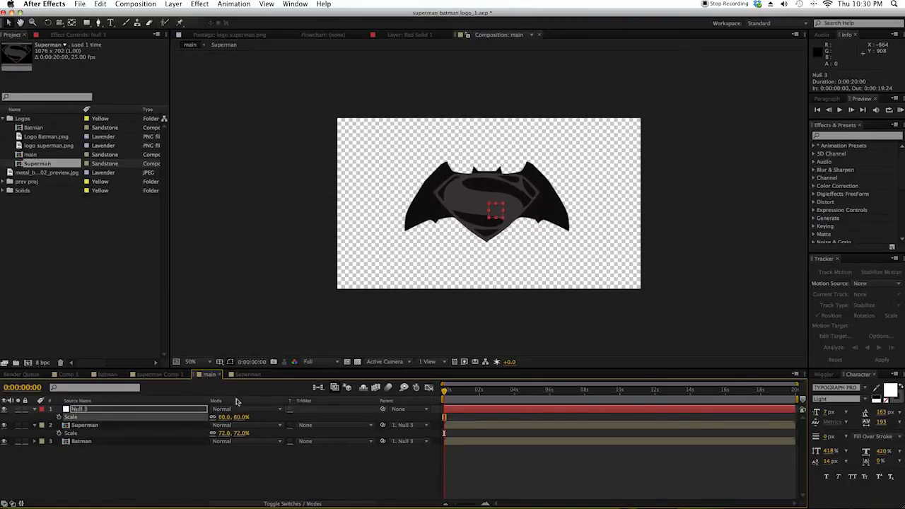
click(172, 461)
key(slash)
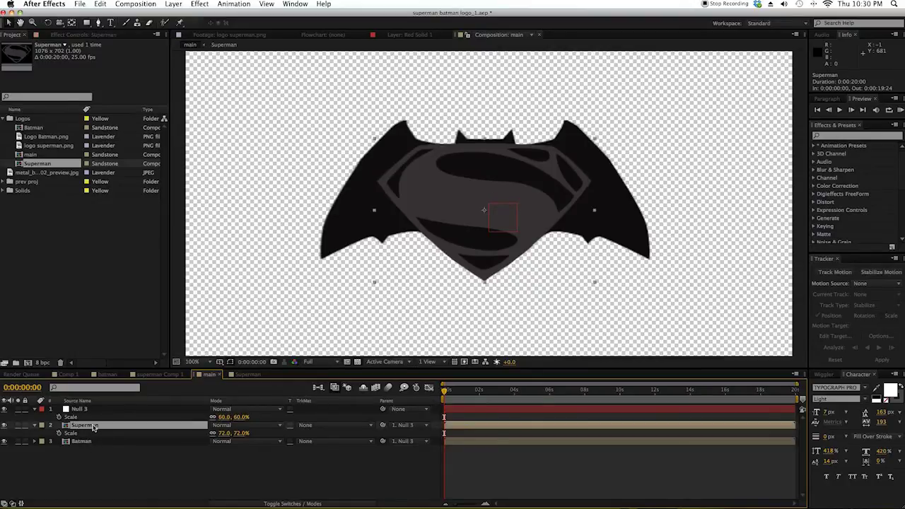
Step: Open the Superman precomposition and preview the metal_bare_0002_02_preview.jpg texture before returning to it
double_click(90, 427)
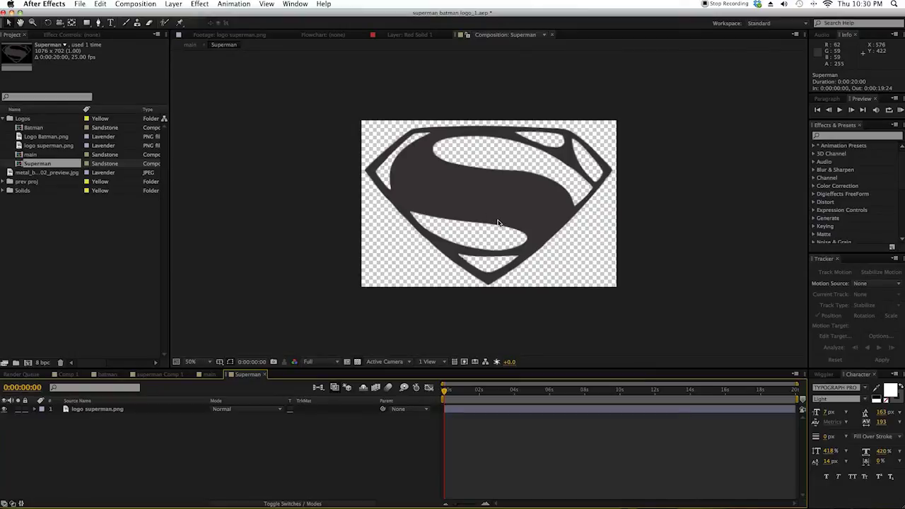
click(20, 175)
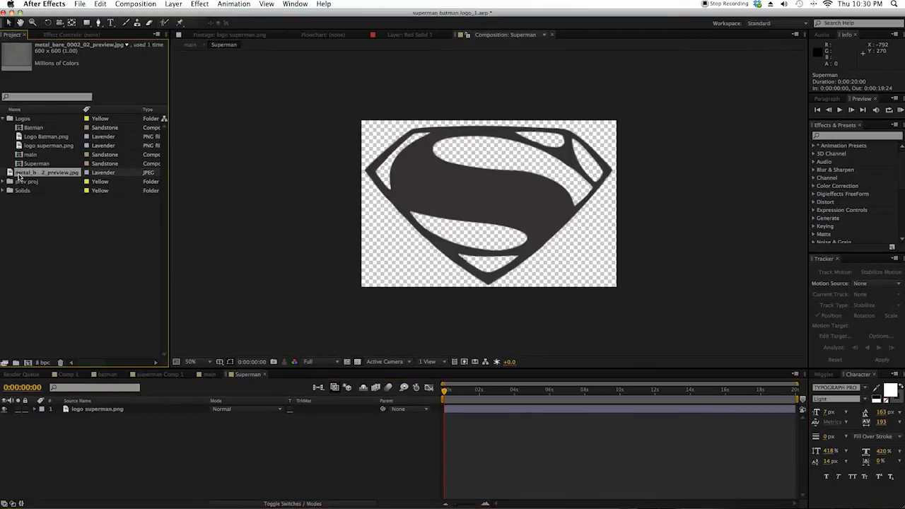
double_click(20, 176)
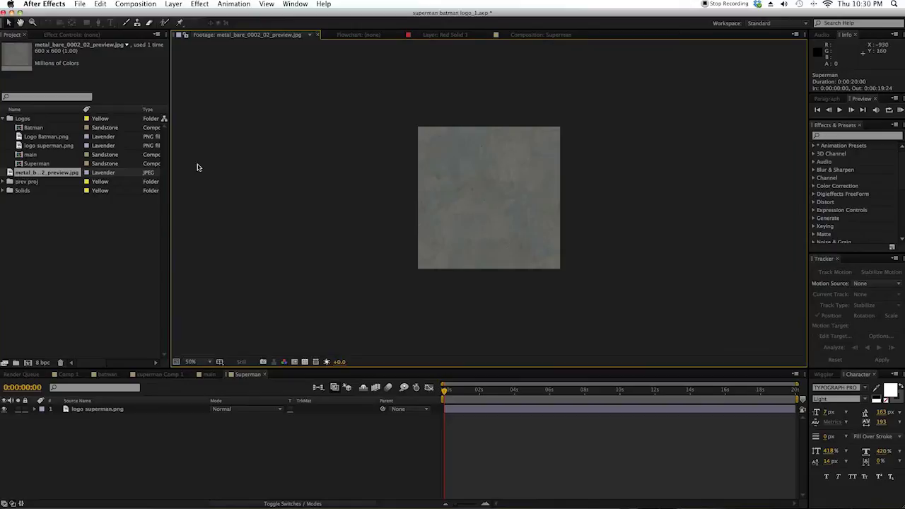
click(537, 35)
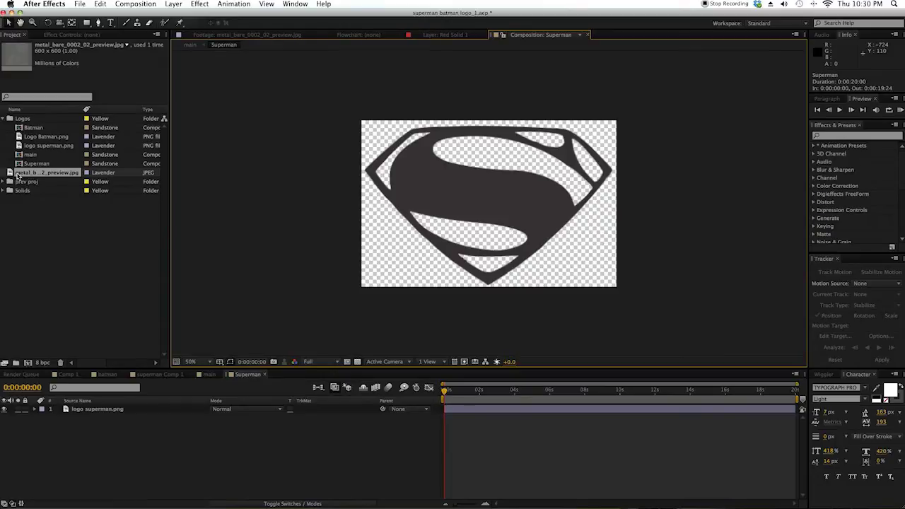
Step: Add the metal texture beneath the logo in the Superman composition and scale it to 178%
drag(20, 175, 124, 441)
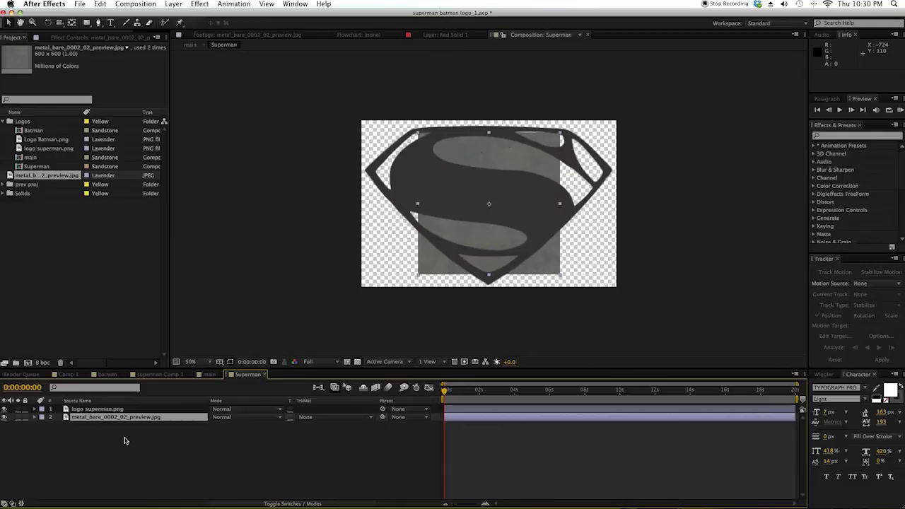
key(s)
drag(238, 431, 276, 425)
Step: Set the metal texture's track matte to Alpha Matte "logo superman.png" and shift the texture down and slightly left
click(322, 418)
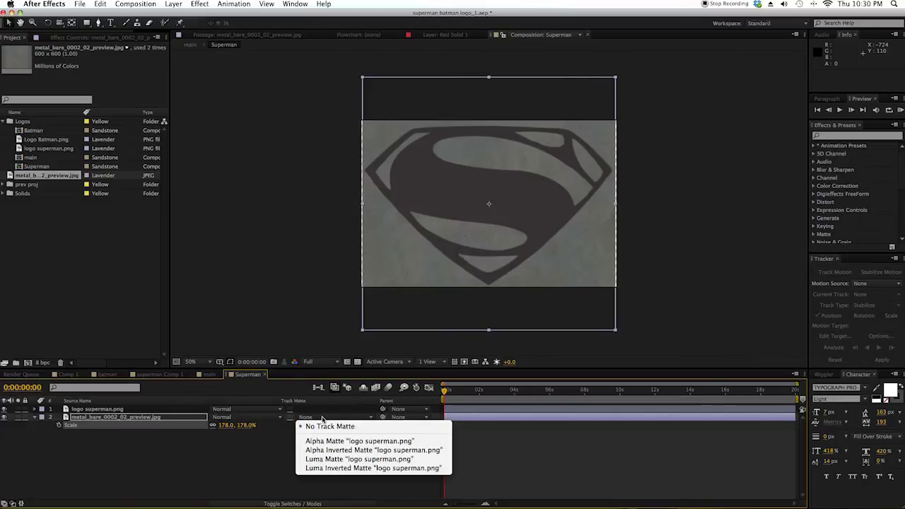
click(327, 443)
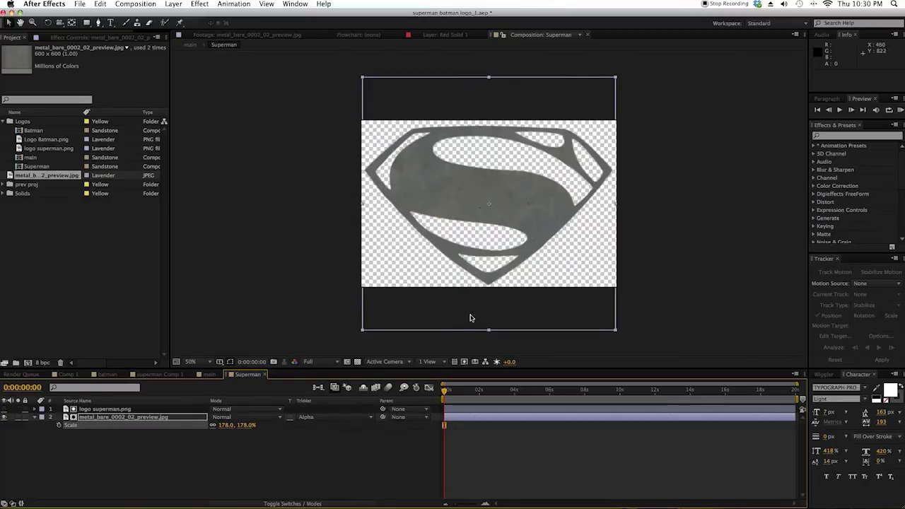
drag(527, 225, 510, 246)
click(213, 463)
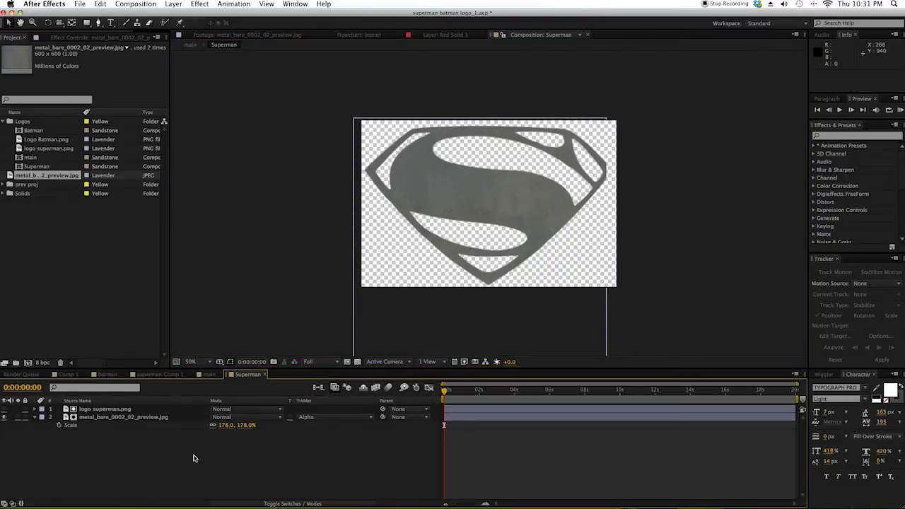
Step: Add an adjustment layer above the logo in the Superman composition and apply the Color Emboss effect to it
click(181, 3)
mouse_move(231, 16)
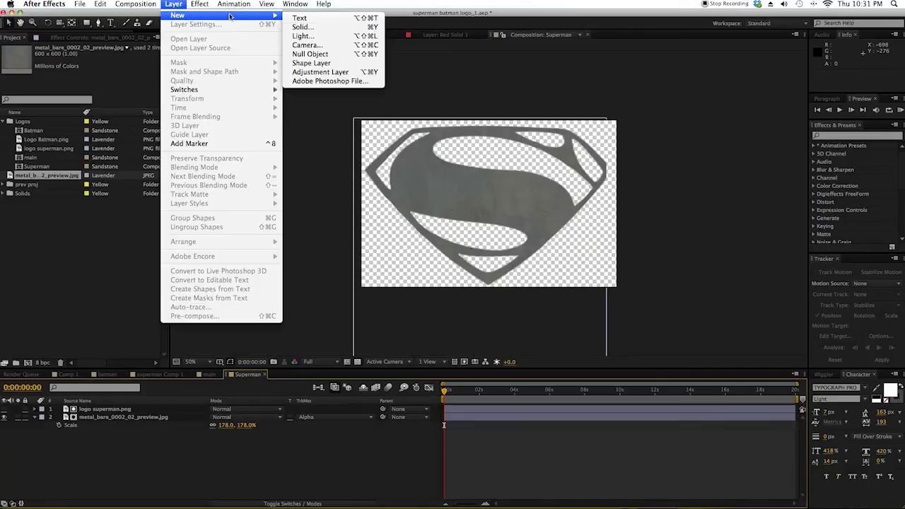
click(321, 72)
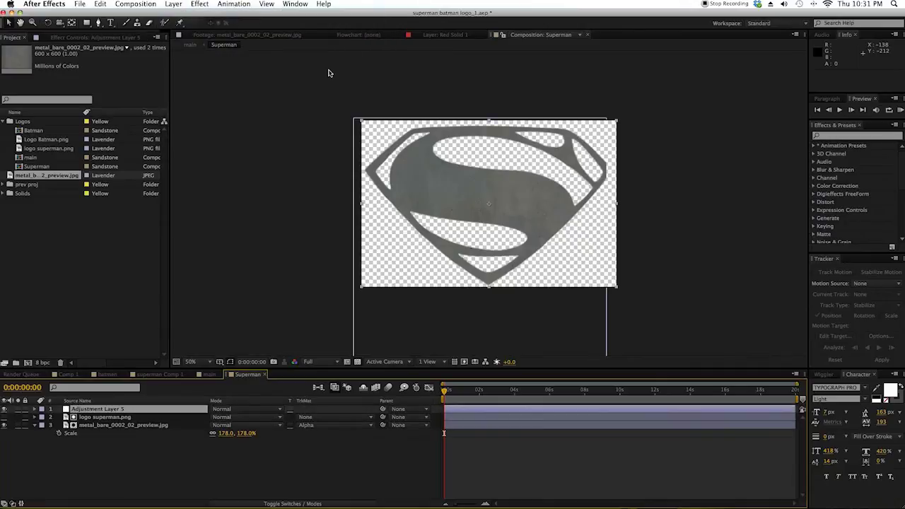
click(838, 138)
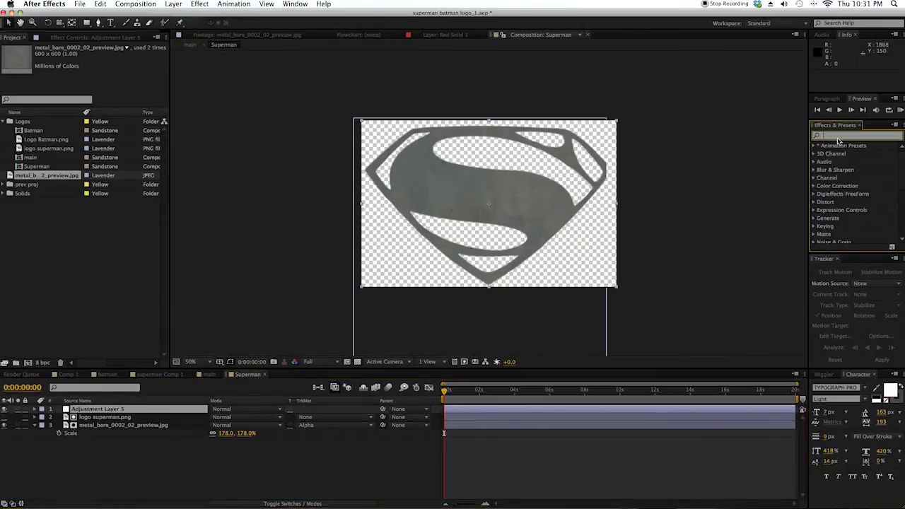
text(color em)
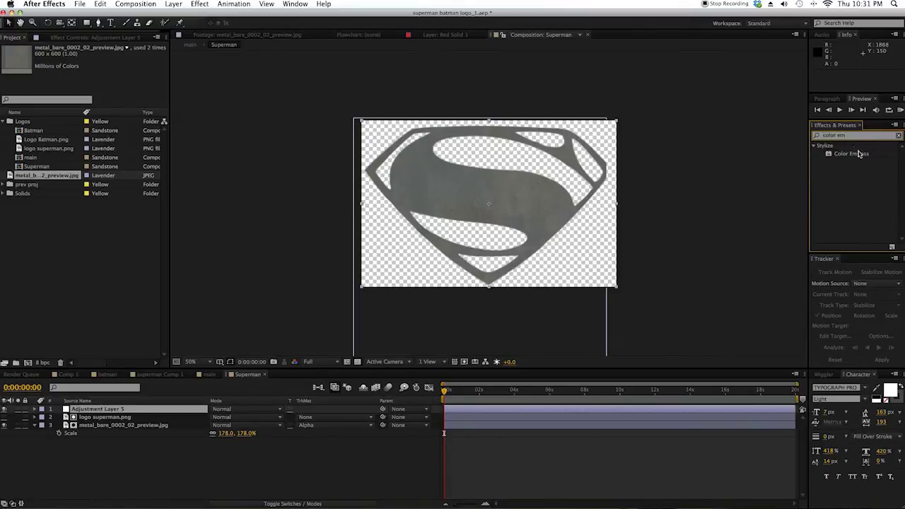
drag(861, 154, 107, 410)
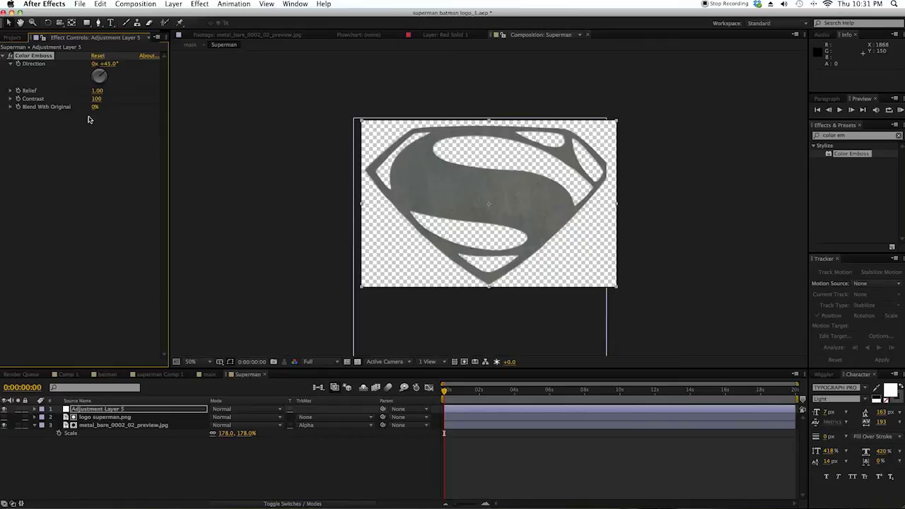
Step: Set the Color Emboss direction to about 184° and its relief to 1.50, and check the embossed texture up close
click(101, 84)
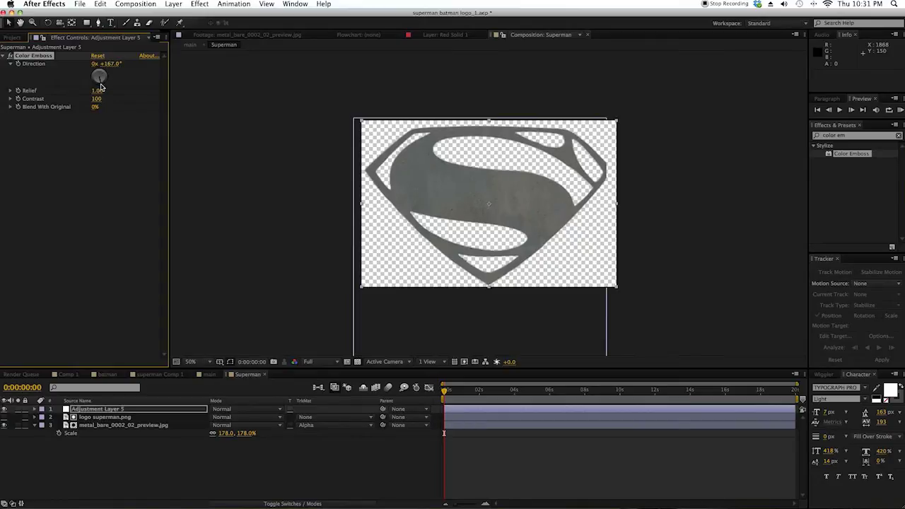
drag(99, 86, 98, 86)
click(97, 90)
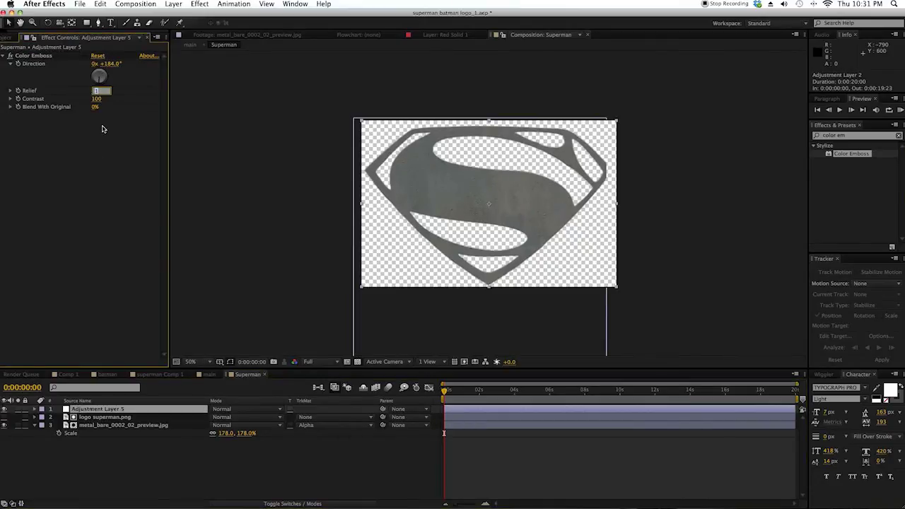
click(75, 157)
key(slash)
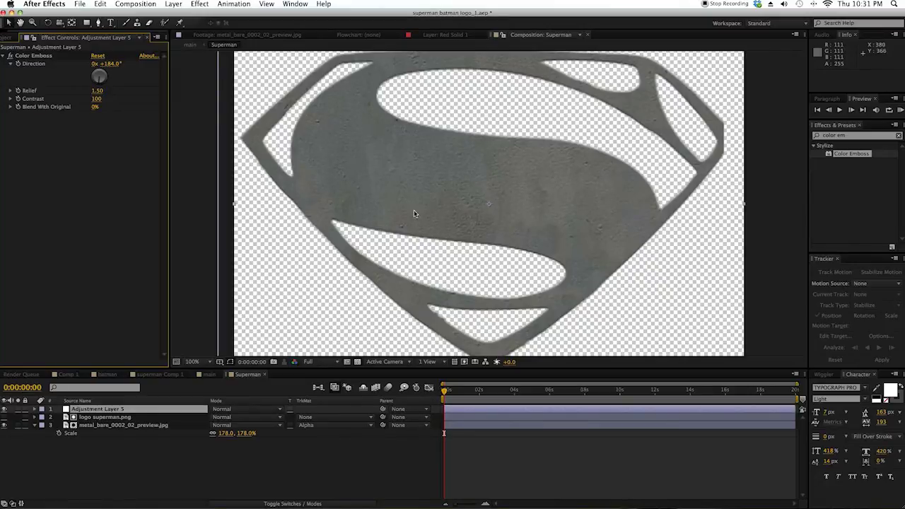
key(comma)
key(comma)
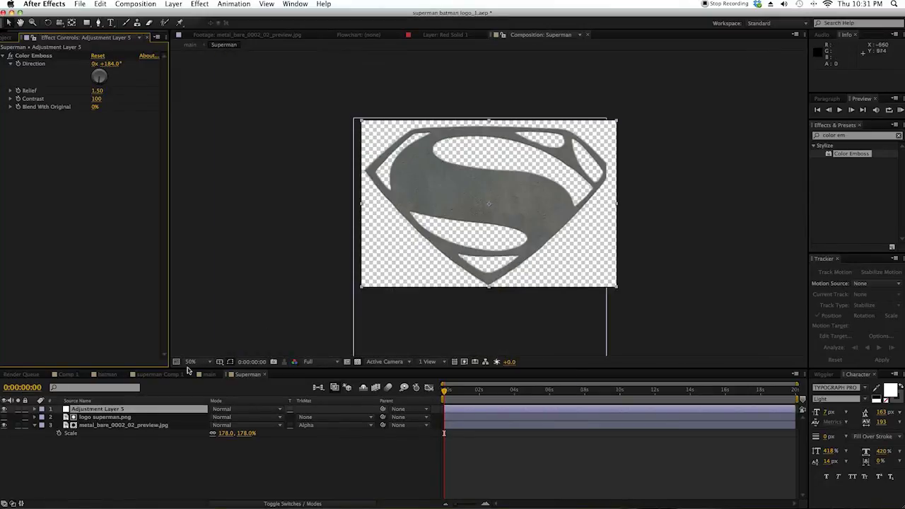
Step: Apply the Curves effect to the adjustment layer and darken the metal by lowering the RGB curve's white point by about a third
click(865, 137)
text(curve)
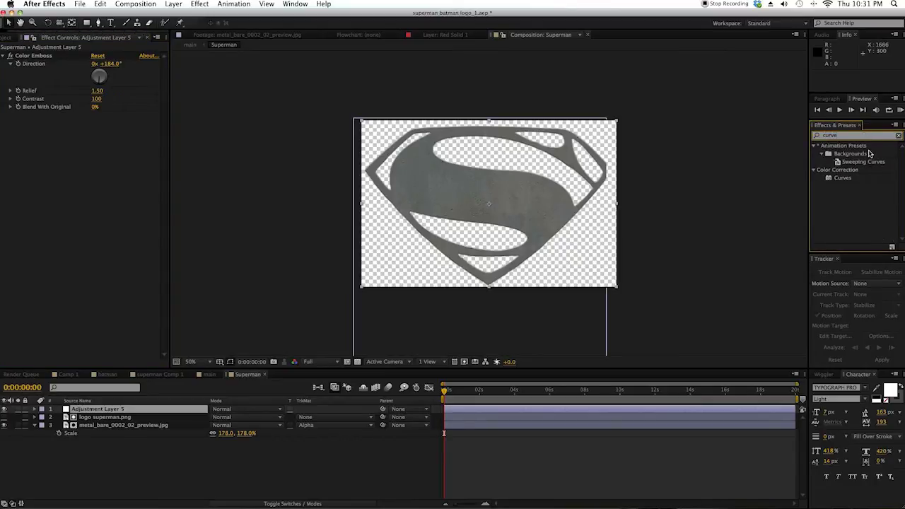
double_click(830, 179)
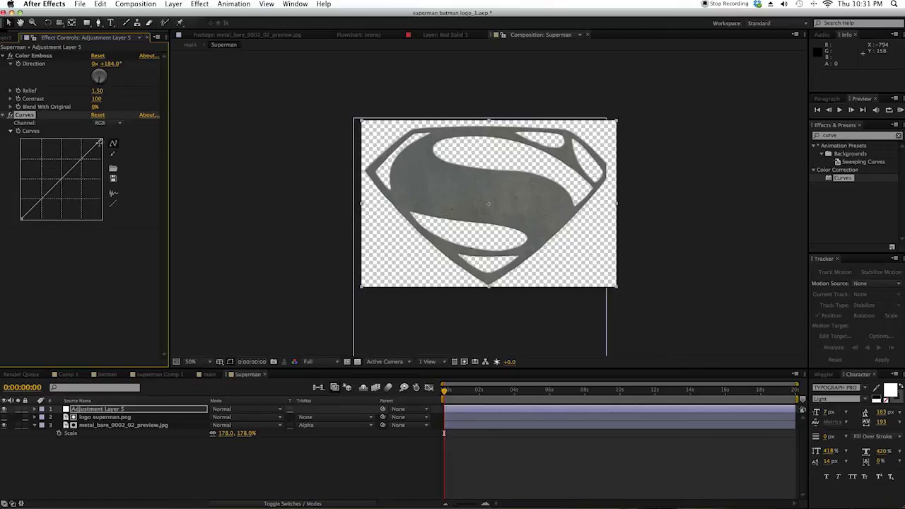
drag(101, 142, 109, 172)
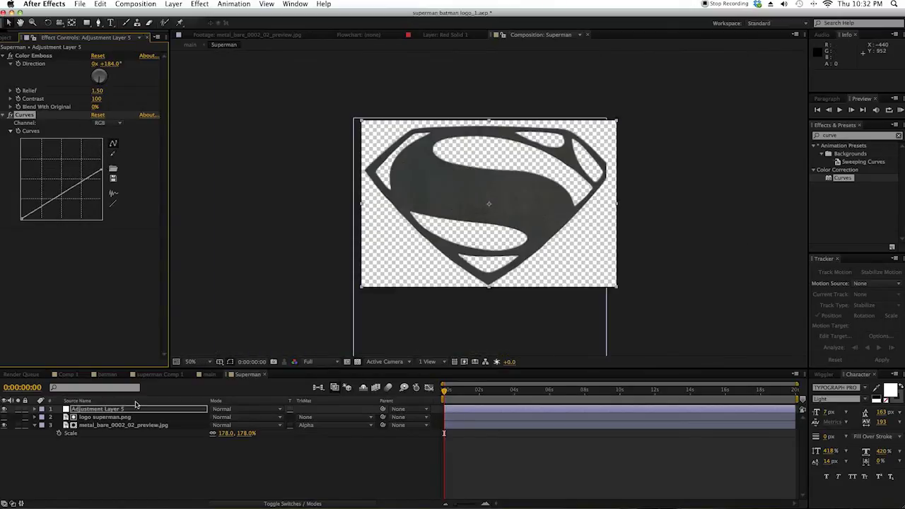
Step: Create a black 1280 x 720 px solid named BG in the main composition and place it beneath all other layers
click(207, 374)
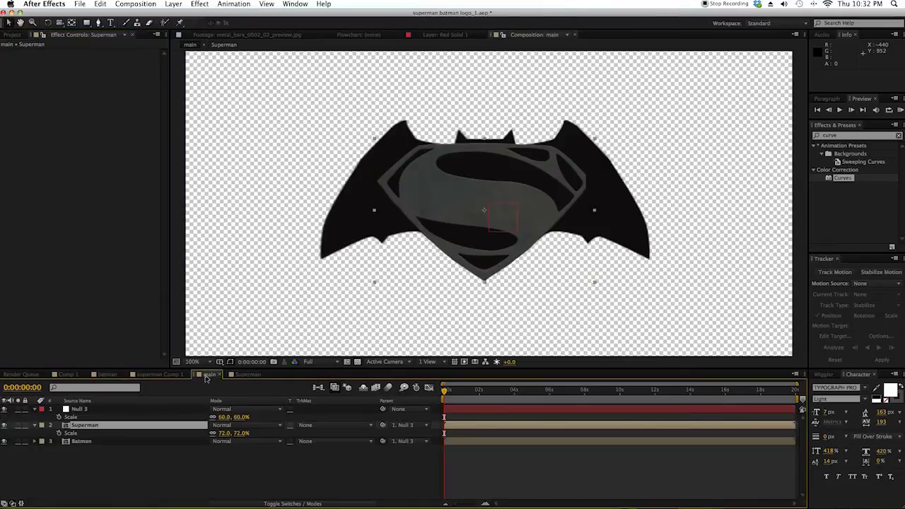
scroll(479, 245, up, 2)
scroll(467, 251, down, 2)
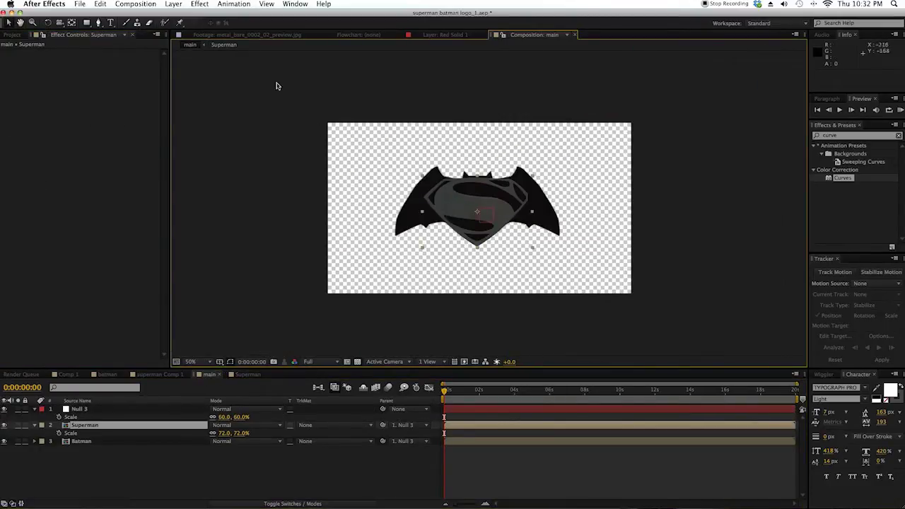
click(174, 3)
mouse_move(183, 15)
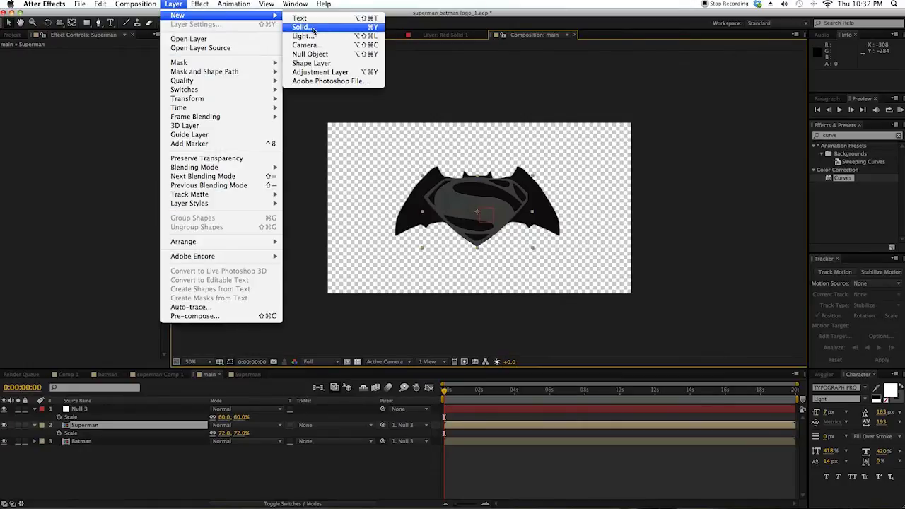
click(304, 27)
text(BG)
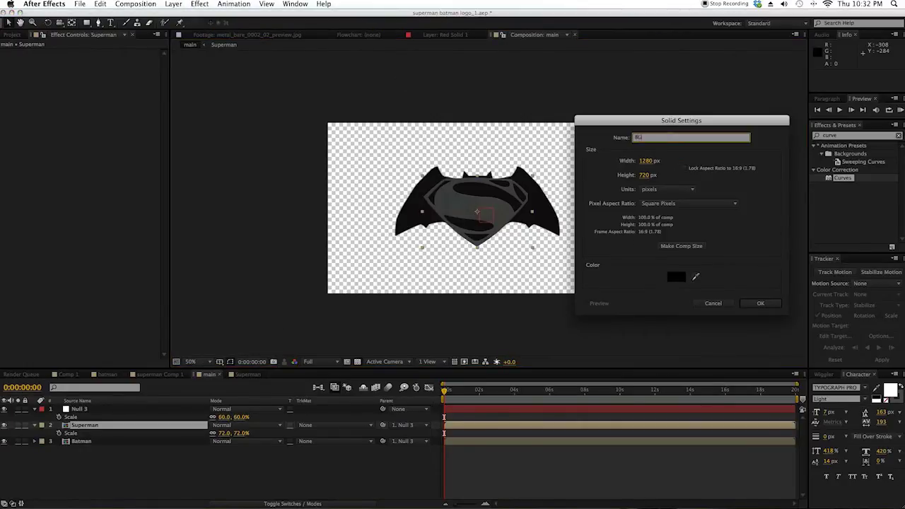
key(Return)
drag(88, 415, 92, 467)
scroll(431, 283, up, 2)
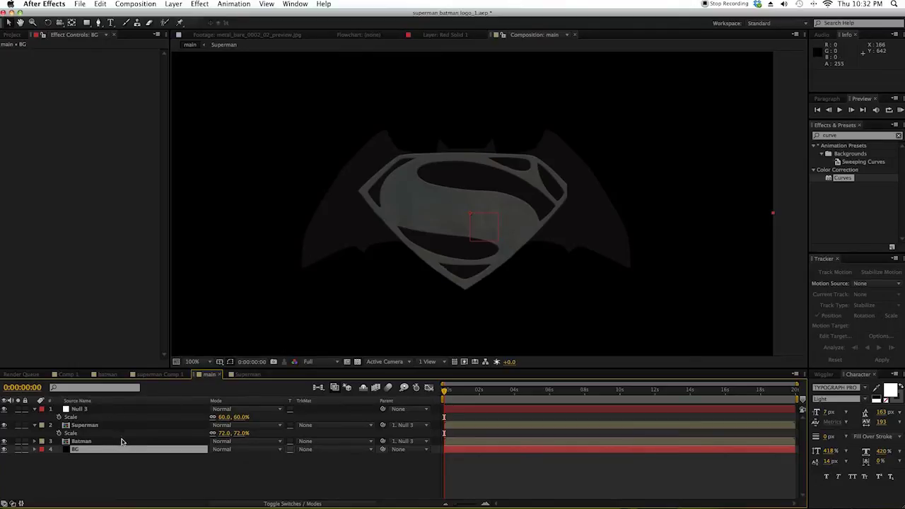
Step: Apply the Fill effect to the Batman layer and set its color to black (000000)
click(121, 443)
click(855, 137)
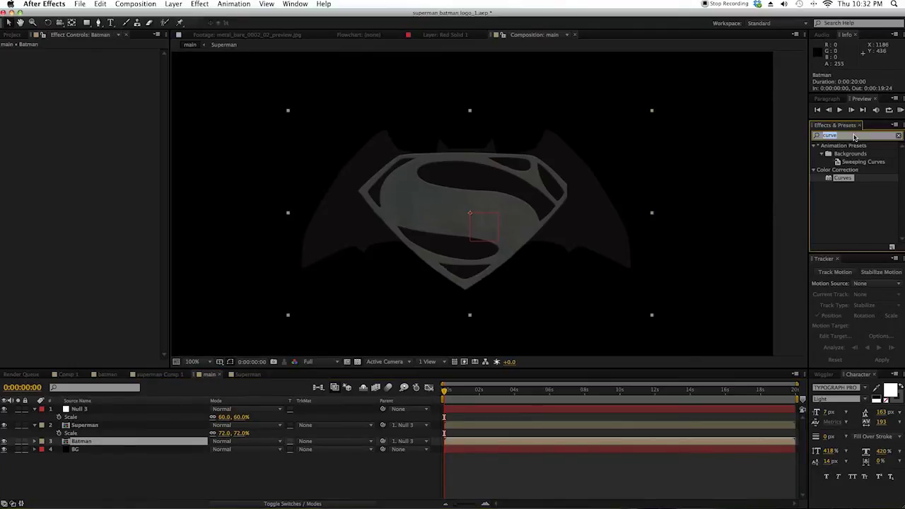
text(fill)
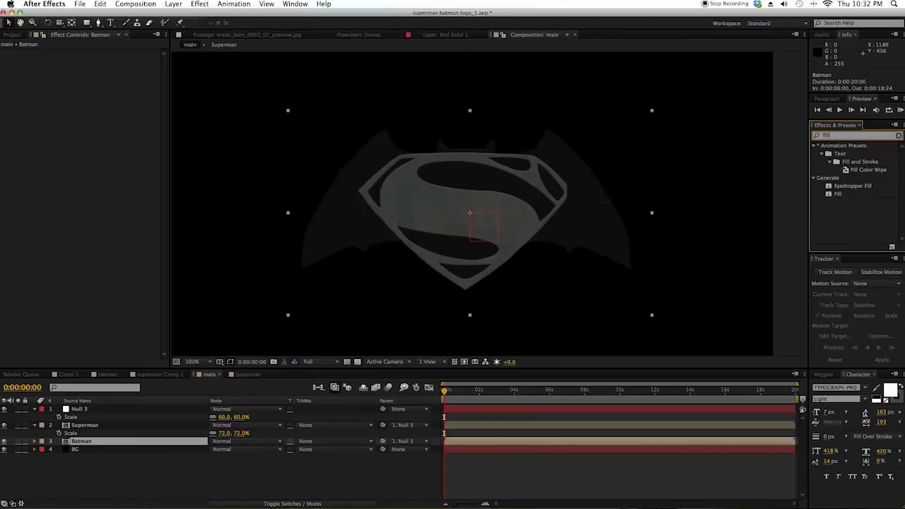
drag(839, 193, 88, 442)
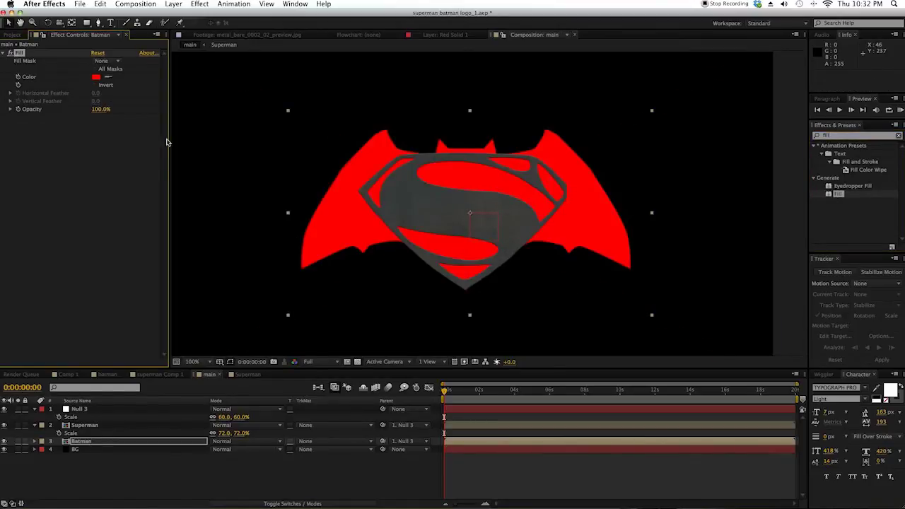
click(99, 78)
drag(339, 353, 297, 399)
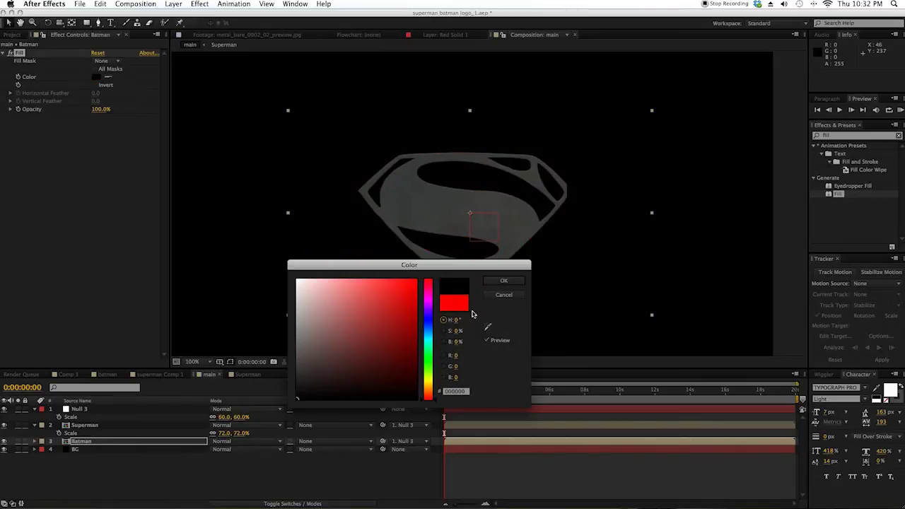
click(505, 282)
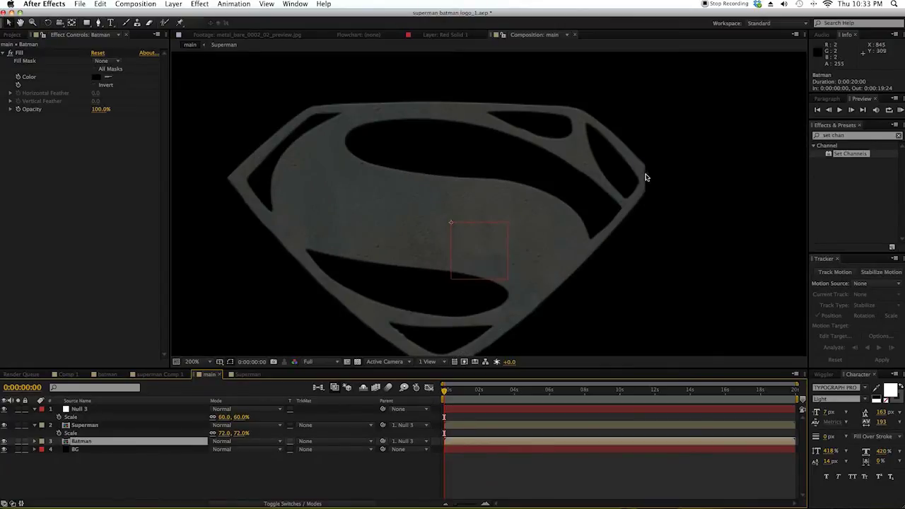
Step: Shift the metal texture 28 px right in the Superman composition, return to the main composition and save the project
double_click(99, 427)
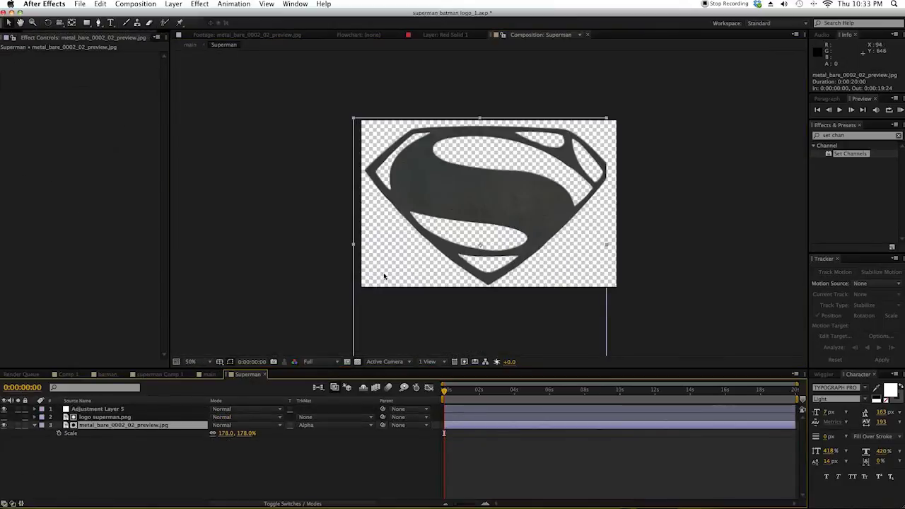
drag(373, 261, 380, 262)
key(Return)
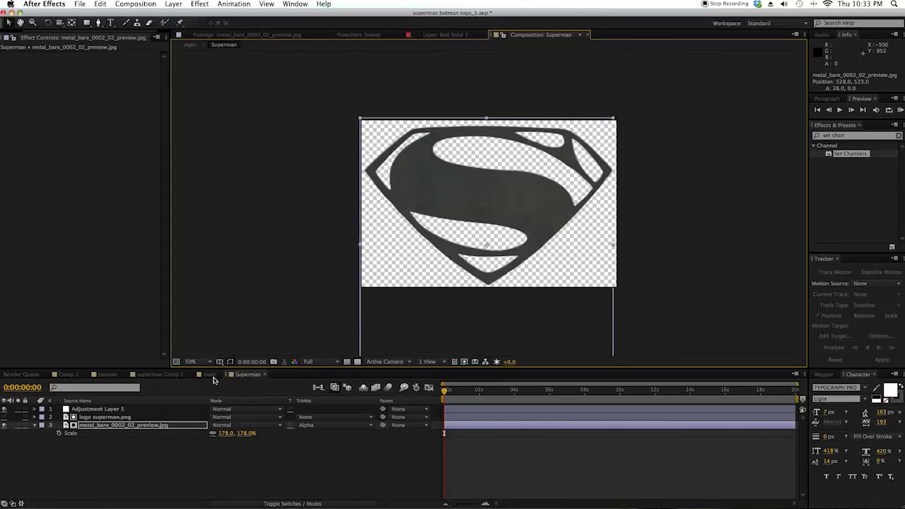
click(211, 375)
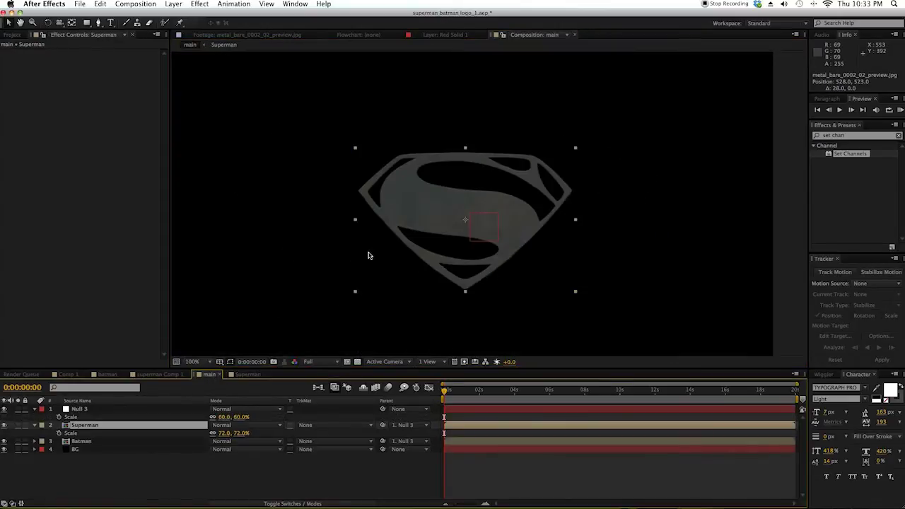
key(super+s)
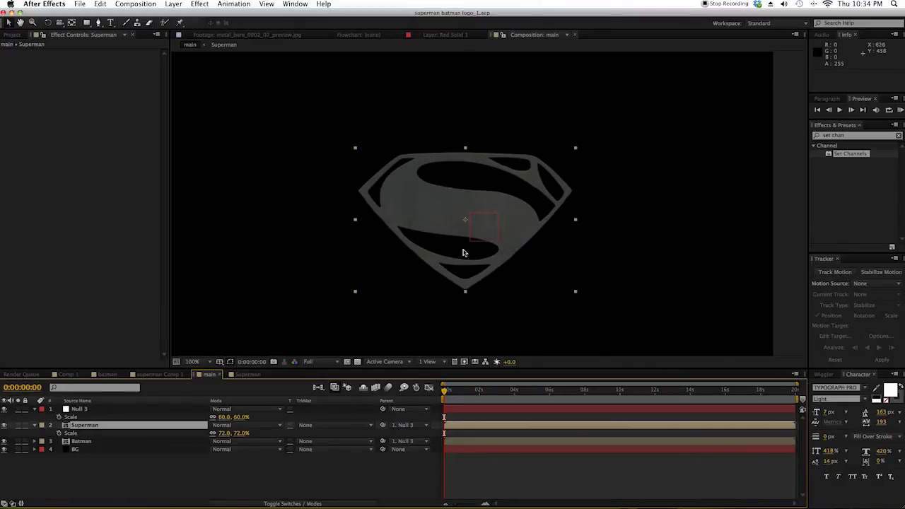
Step: Examine the edge highlights on the finished logo in Comp 1 and return to the main composition
click(65, 375)
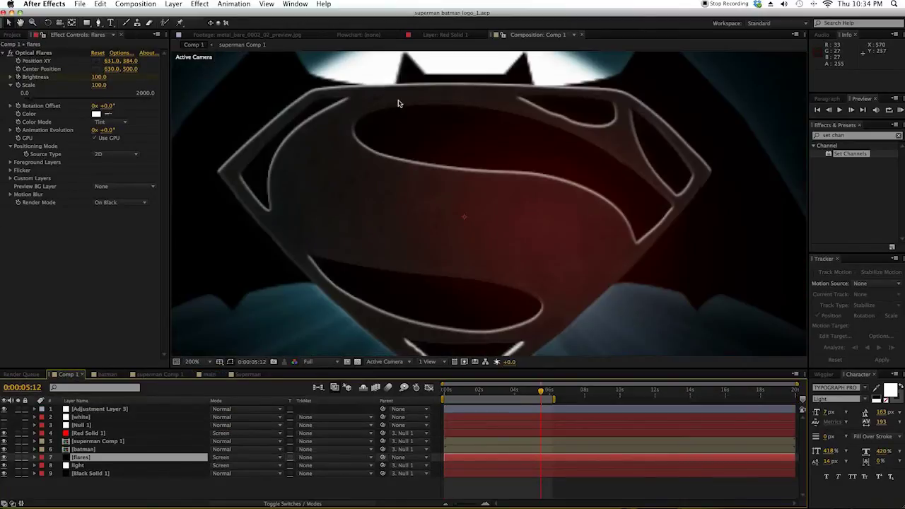
click(244, 375)
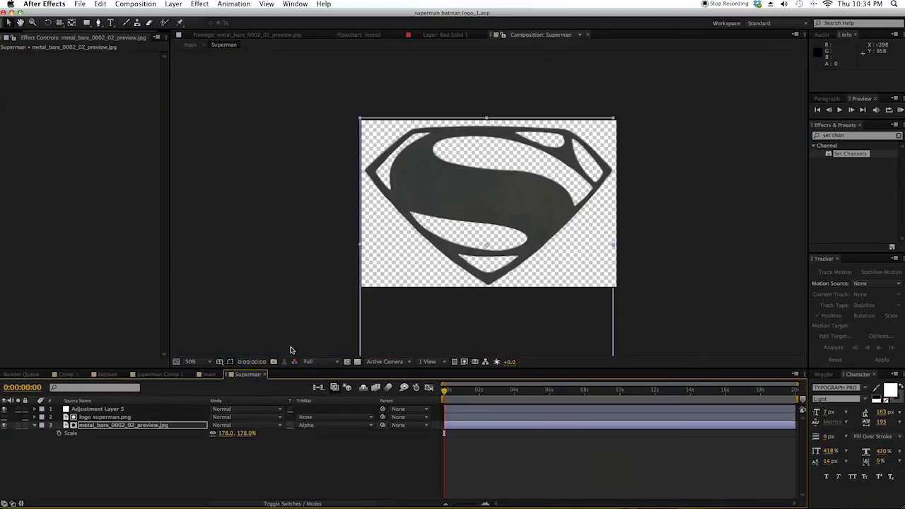
click(208, 375)
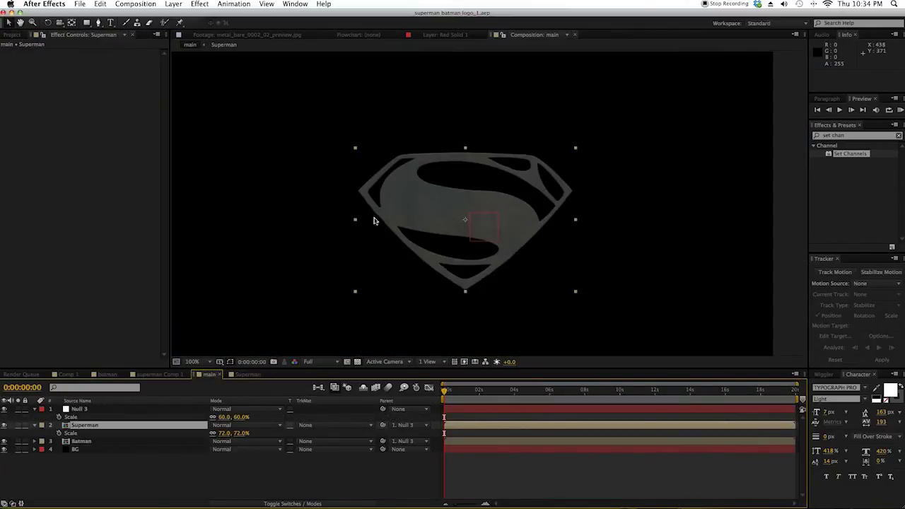
Step: Create a white (FFFFFF) 1280 x 720 px solid in the main composition, hidden and placed beneath the BG layer
click(174, 3)
mouse_move(180, 14)
click(305, 27)
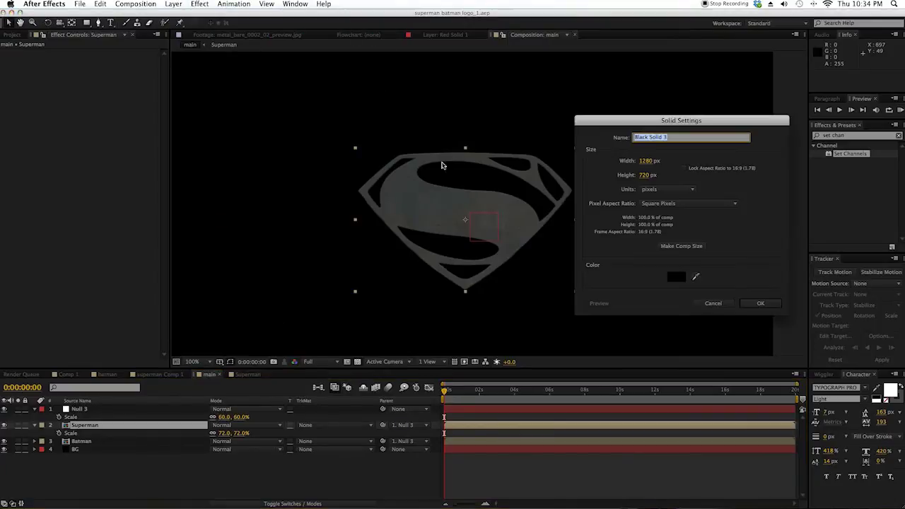
click(677, 277)
drag(352, 337, 230, 233)
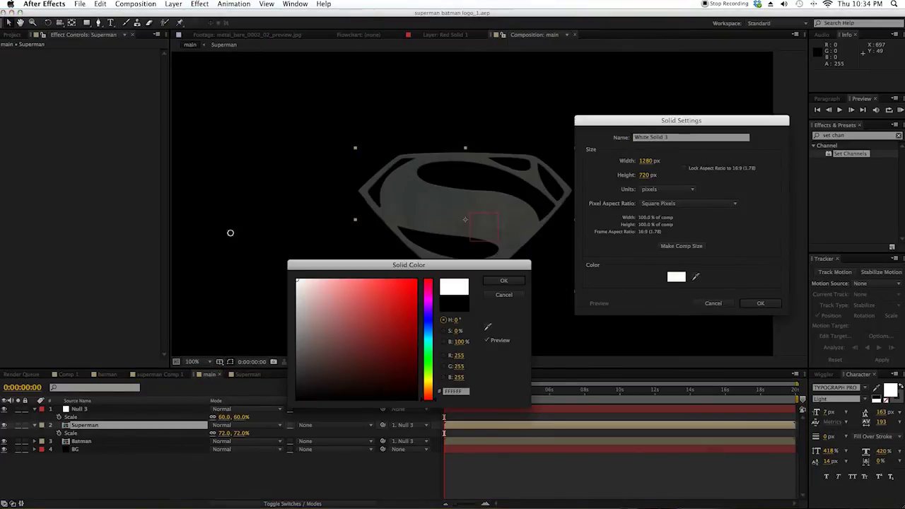
click(518, 284)
click(774, 307)
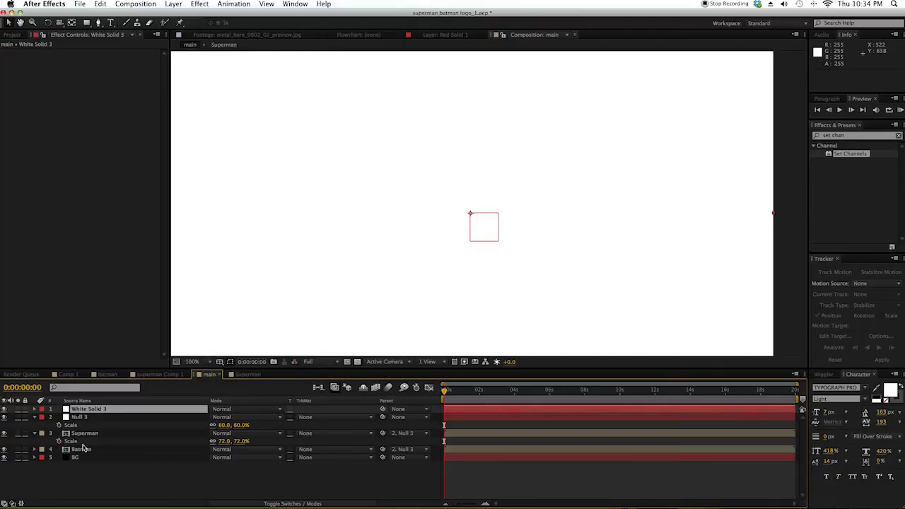
click(4, 410)
drag(142, 413, 136, 465)
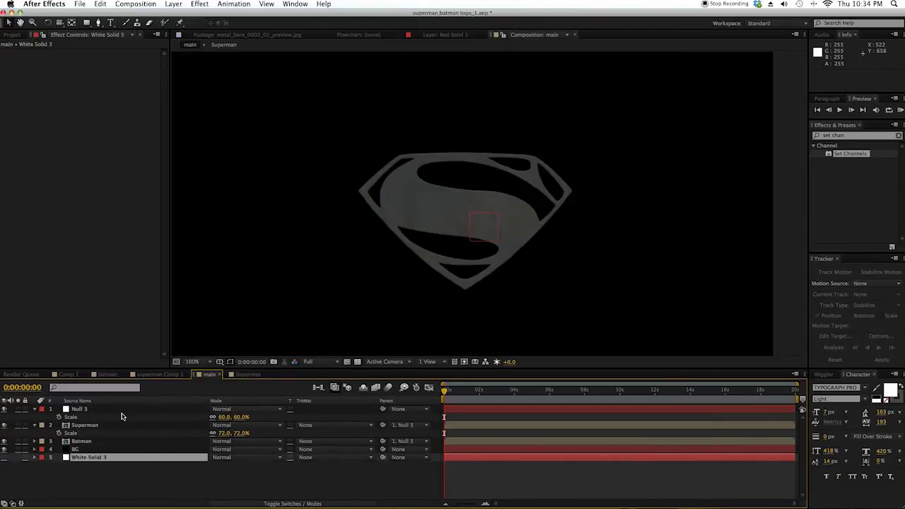
Step: Apply Set Channels to the Superman layer and set Source Layers 1, 2 and 3 to White Solid 3
click(109, 427)
drag(856, 156, 108, 427)
click(120, 61)
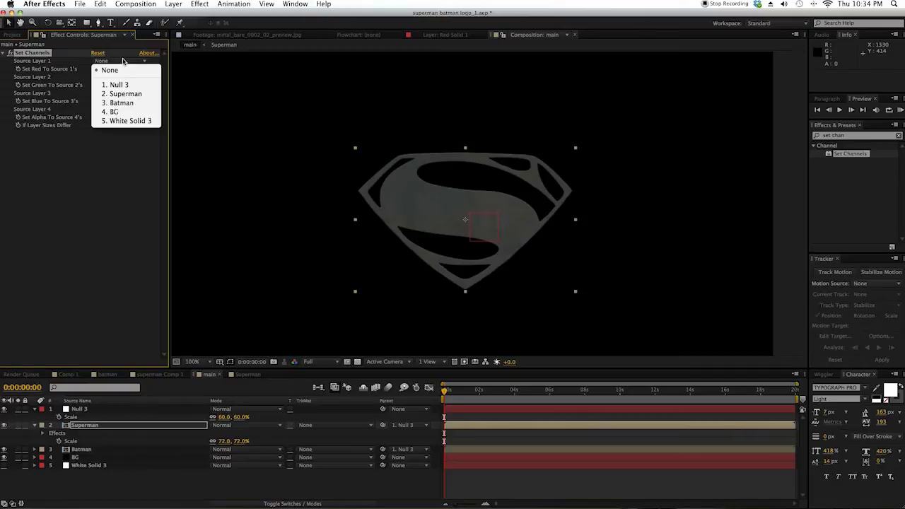
click(129, 121)
click(128, 77)
click(113, 139)
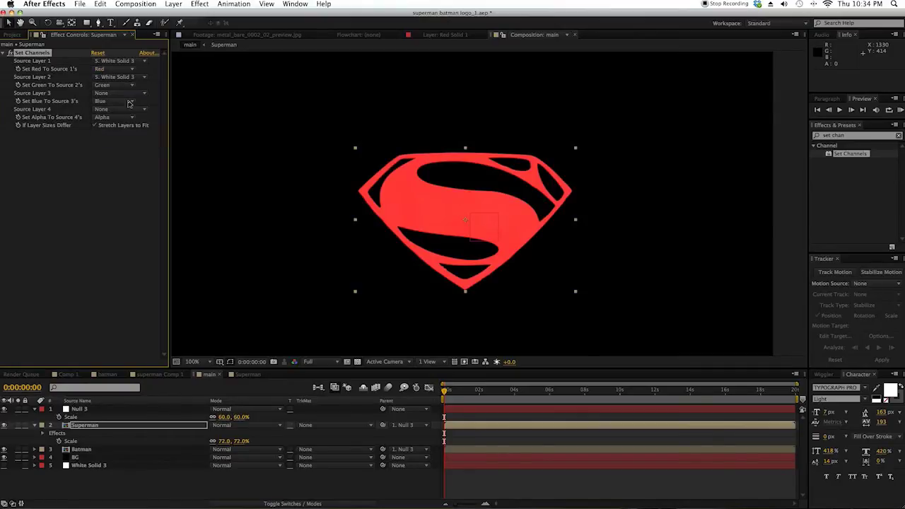
click(121, 93)
click(131, 154)
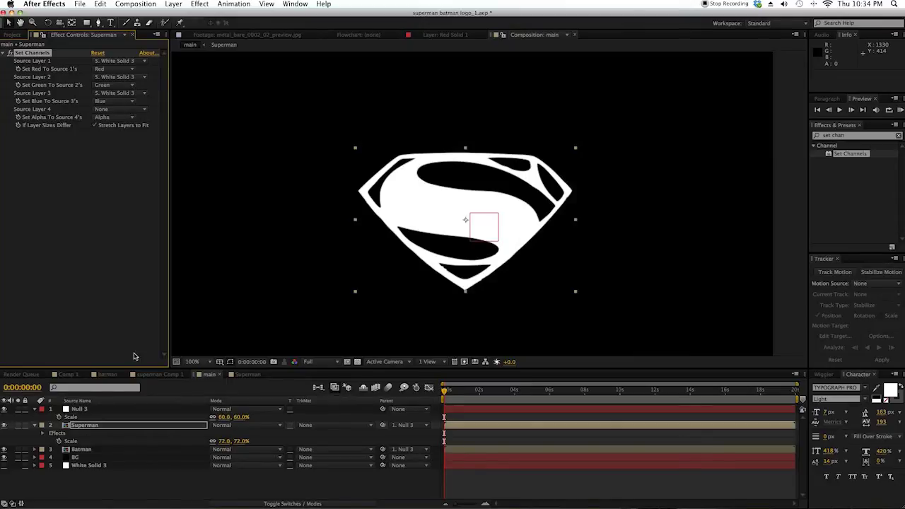
Step: Add the Invert effect to the Superman layer and set its channel to Alpha
click(90, 140)
click(860, 139)
text(invert)
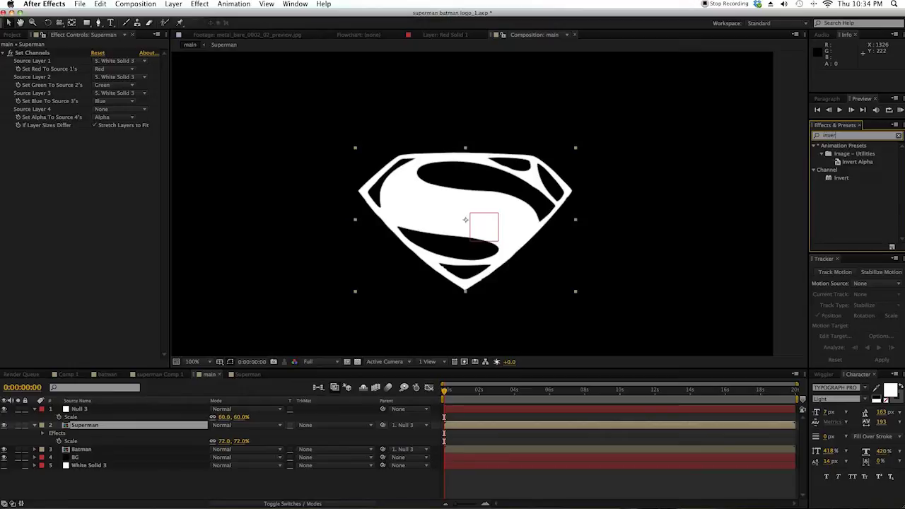
double_click(830, 179)
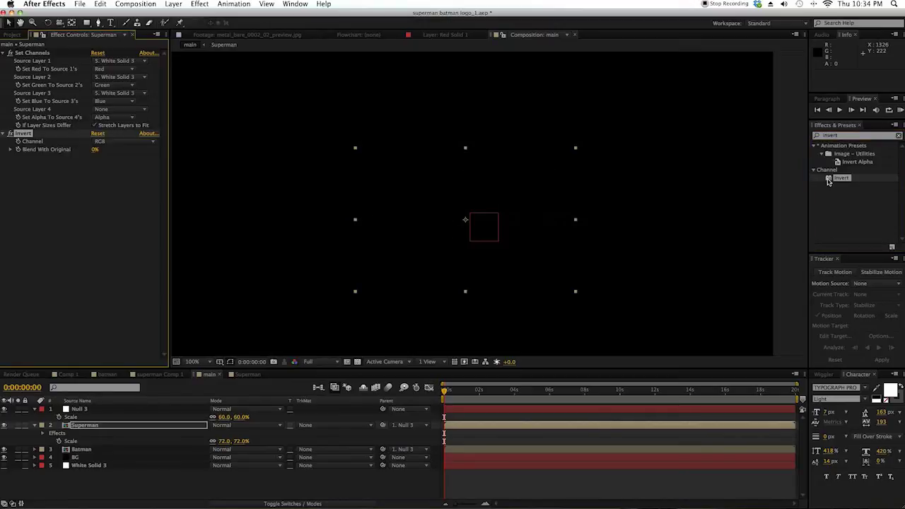
click(111, 142)
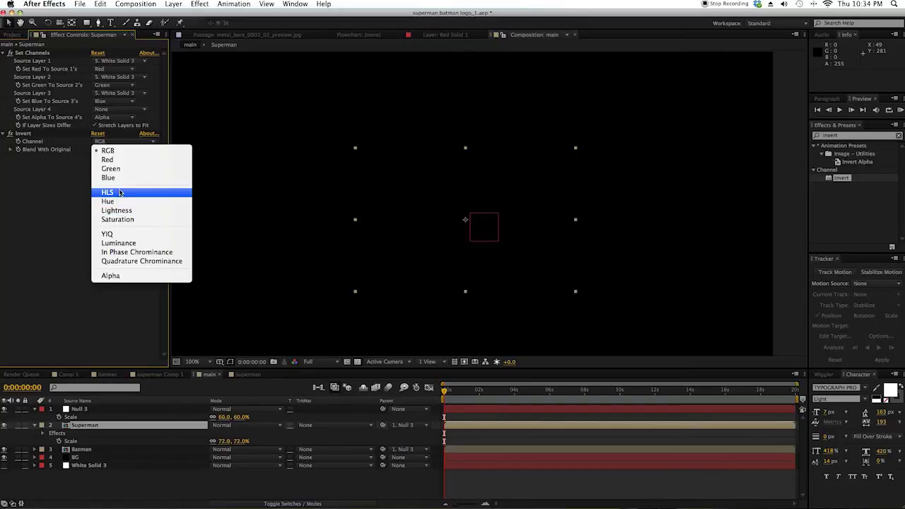
click(117, 276)
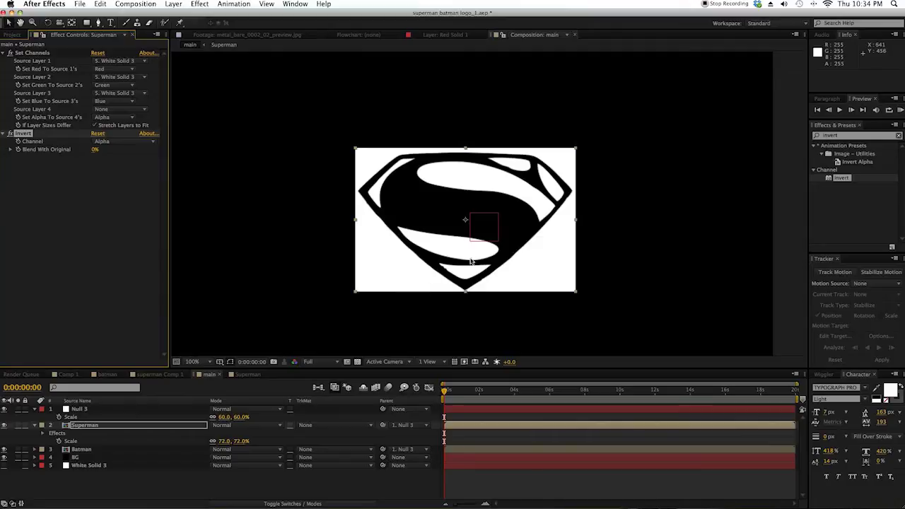
Step: Add CC Composite to the Superman layer after Invert and set Composite Original to Stencil Alpha
click(844, 138)
text(cc com)
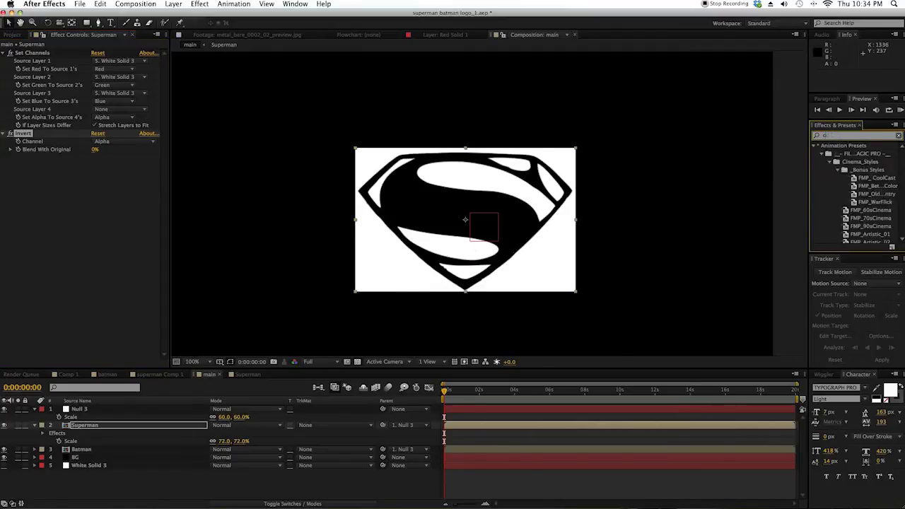
double_click(855, 155)
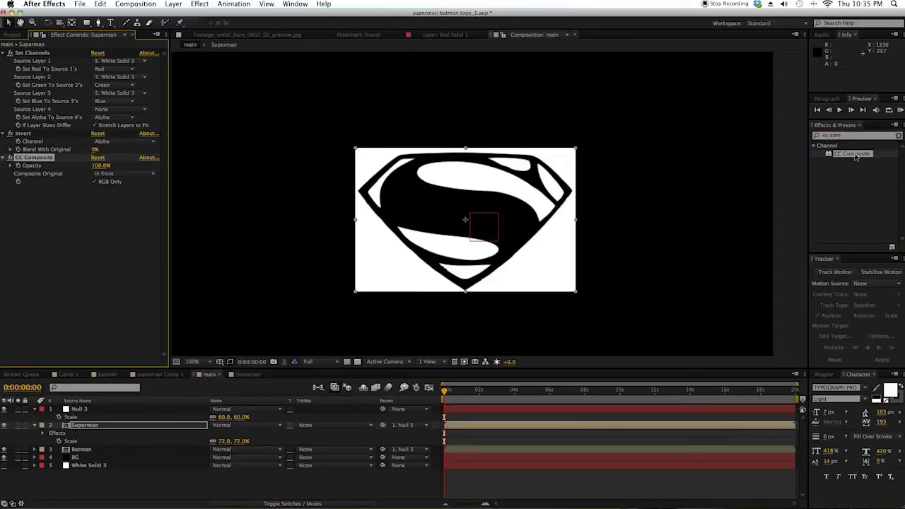
click(123, 174)
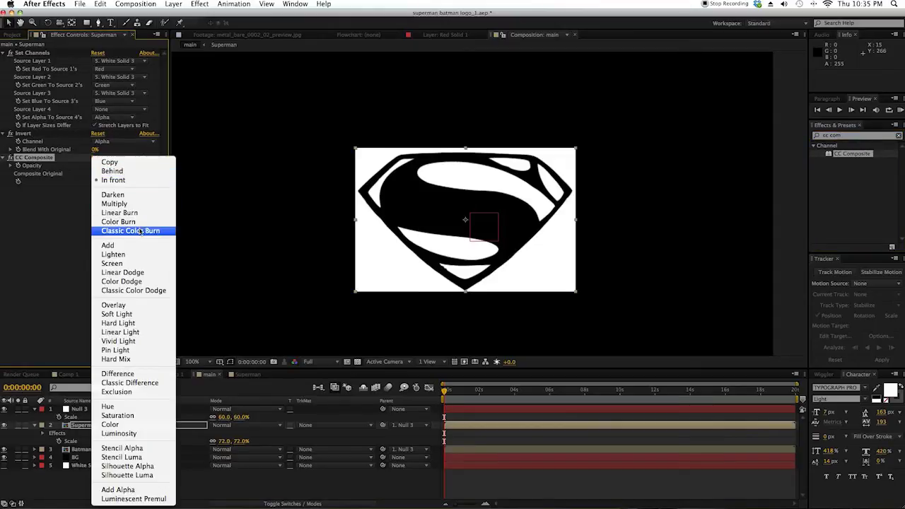
click(122, 449)
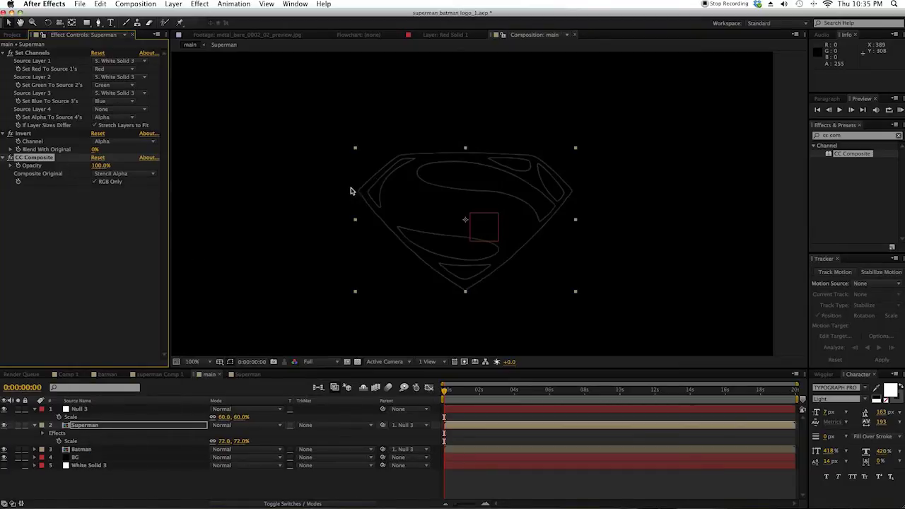
key(period)
key(comma)
click(26, 134)
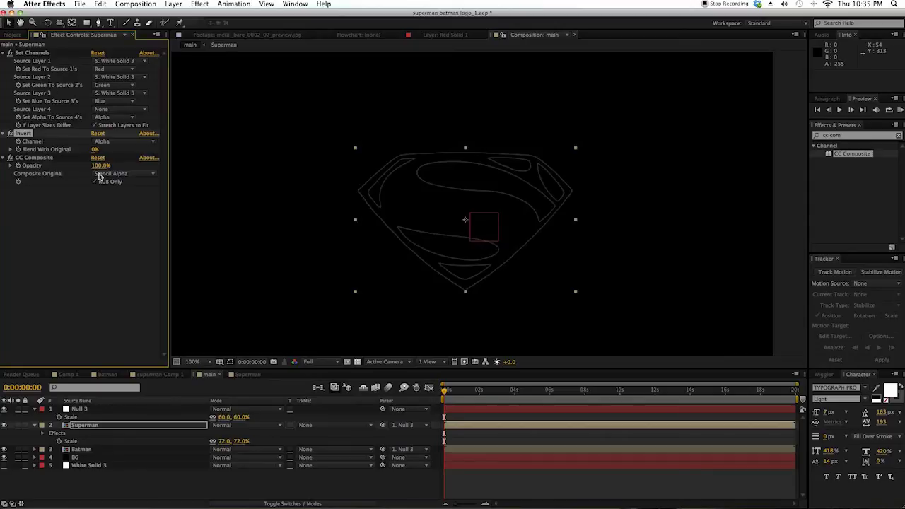
click(152, 175)
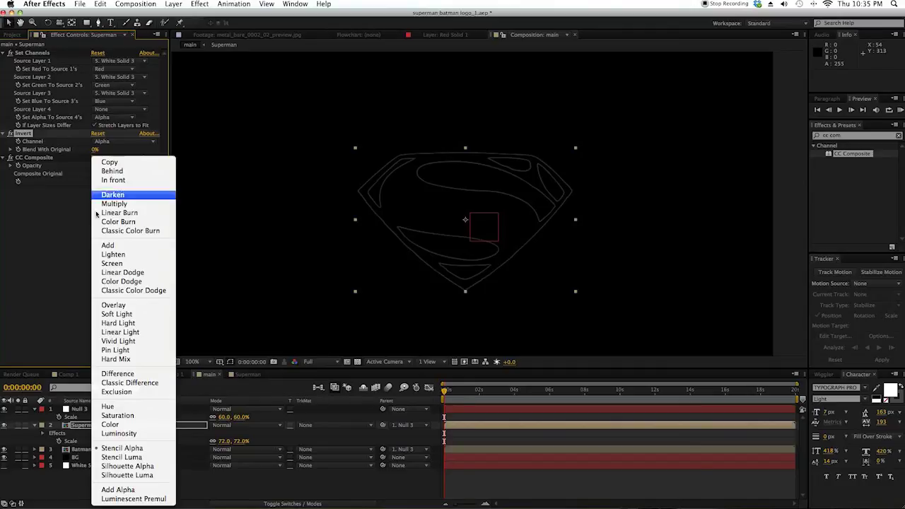
click(64, 230)
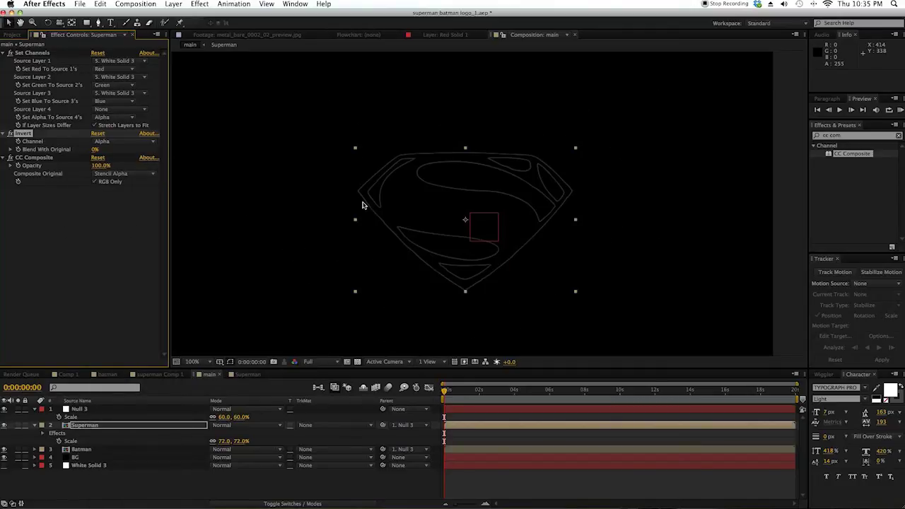
Step: Add the Stylize Glow effect after CC Composite on the Superman layer and check the outline up close
click(860, 136)
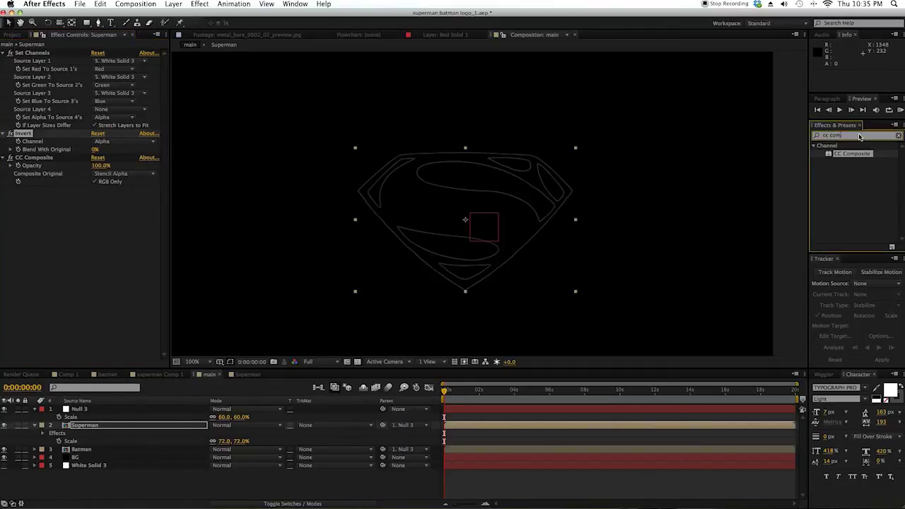
text(glow)
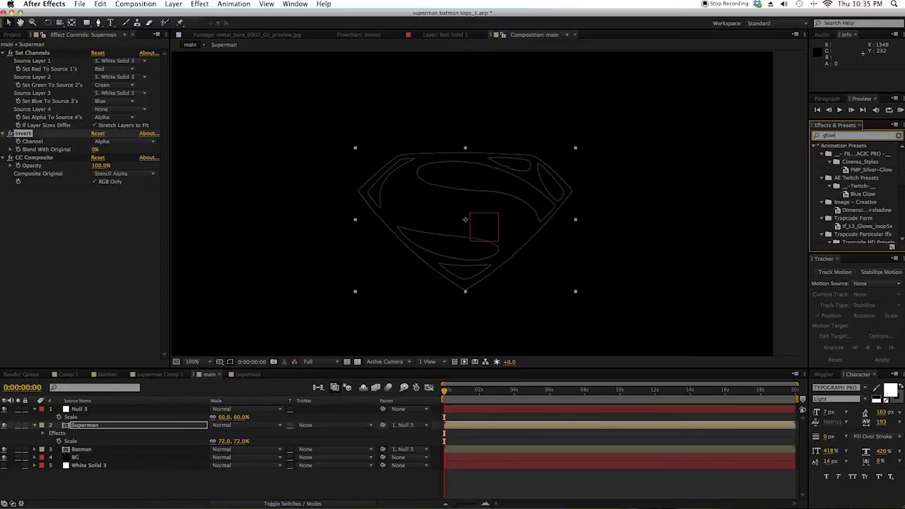
drag(843, 225, 35, 238)
key(period)
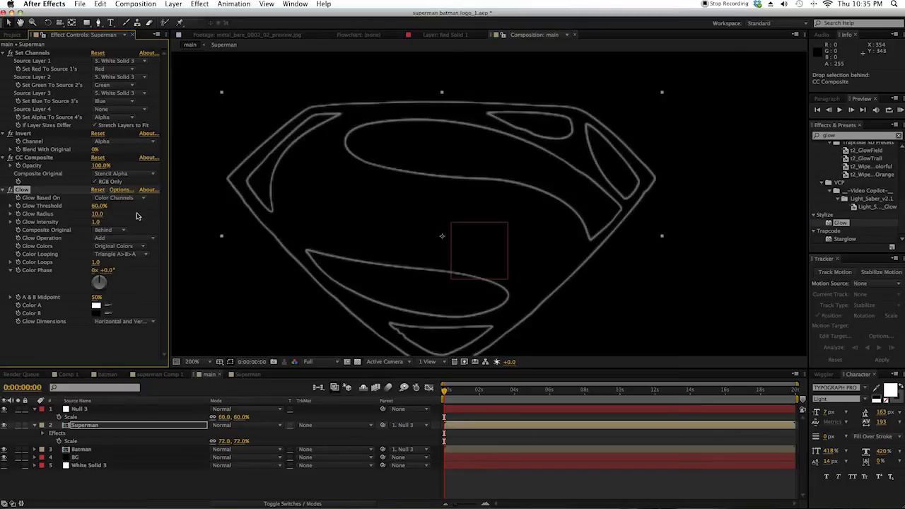
key(comma)
Step: Add a second CC Composite below Glow, set Composite Original to Screen and turn off RGB Only
click(859, 139)
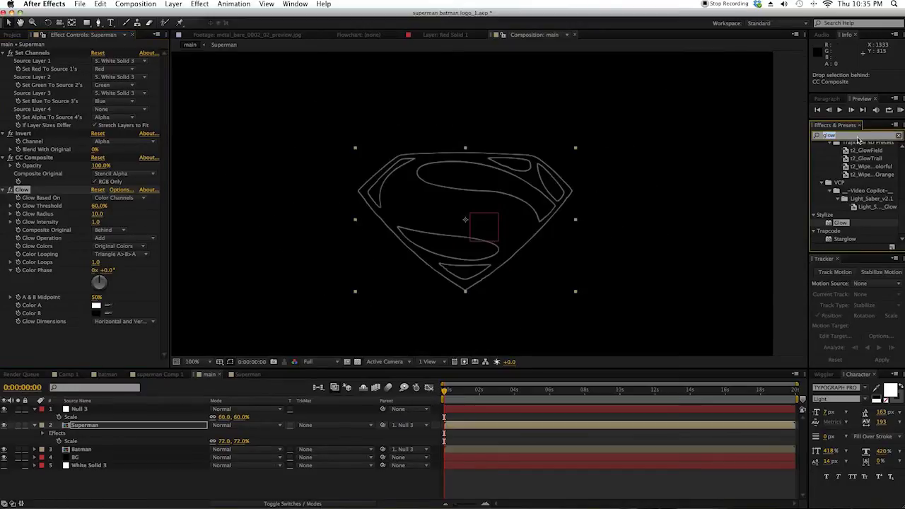
text(cc c)
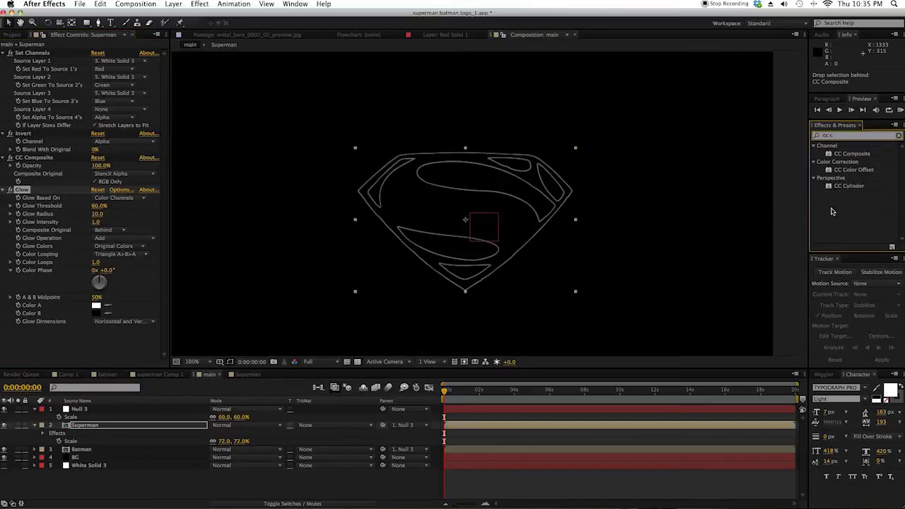
double_click(838, 154)
drag(852, 157, 94, 430)
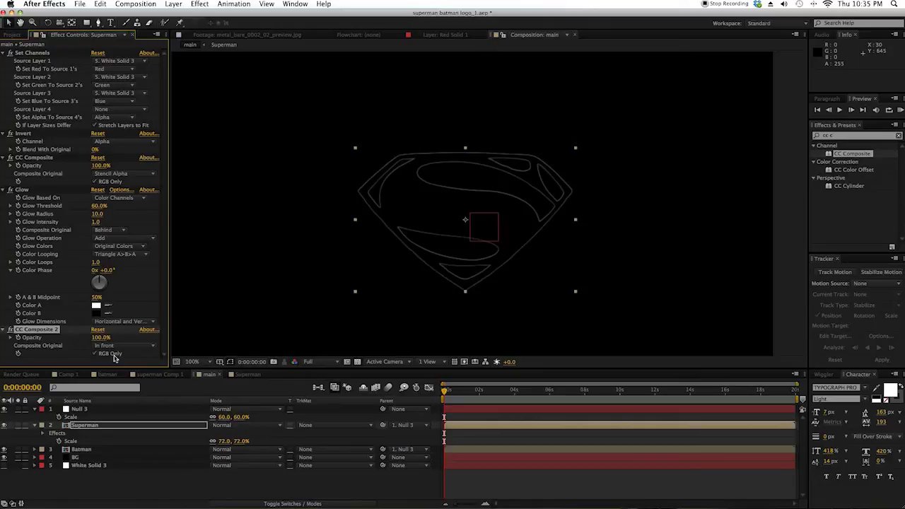
click(115, 346)
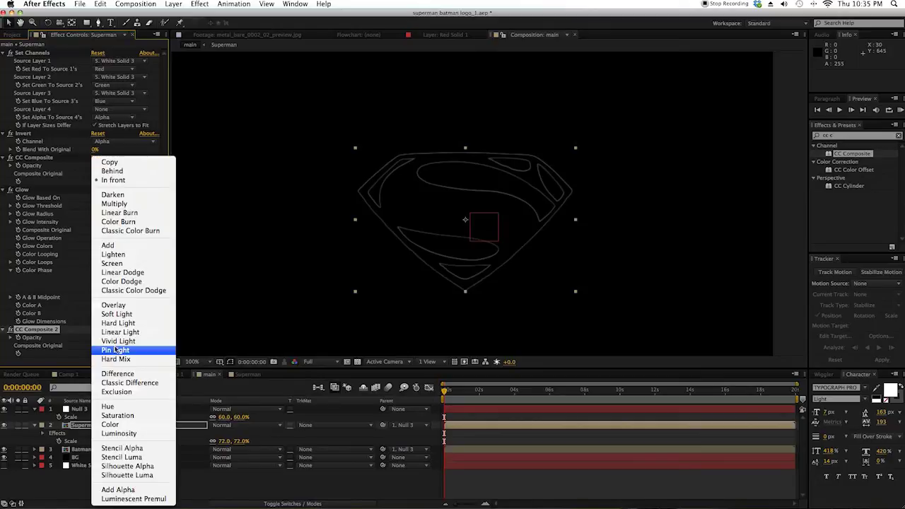
click(122, 264)
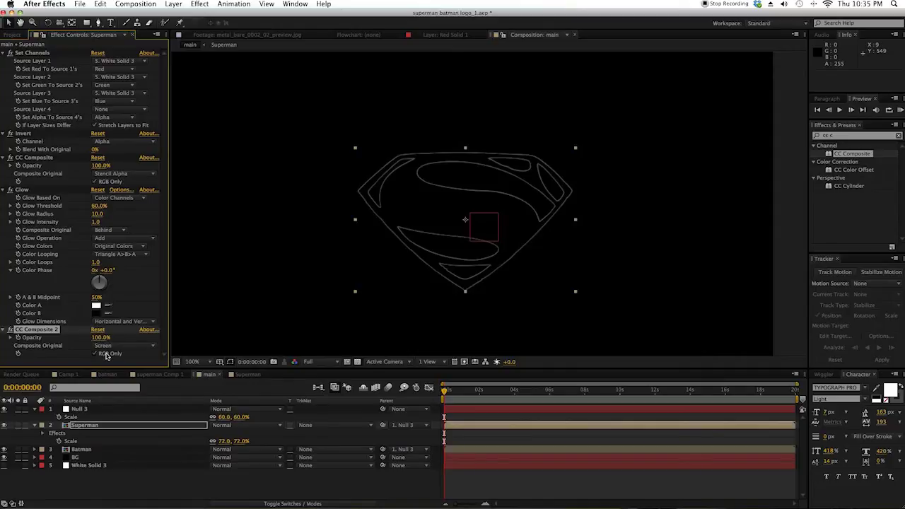
scroll(495, 207, up, 1)
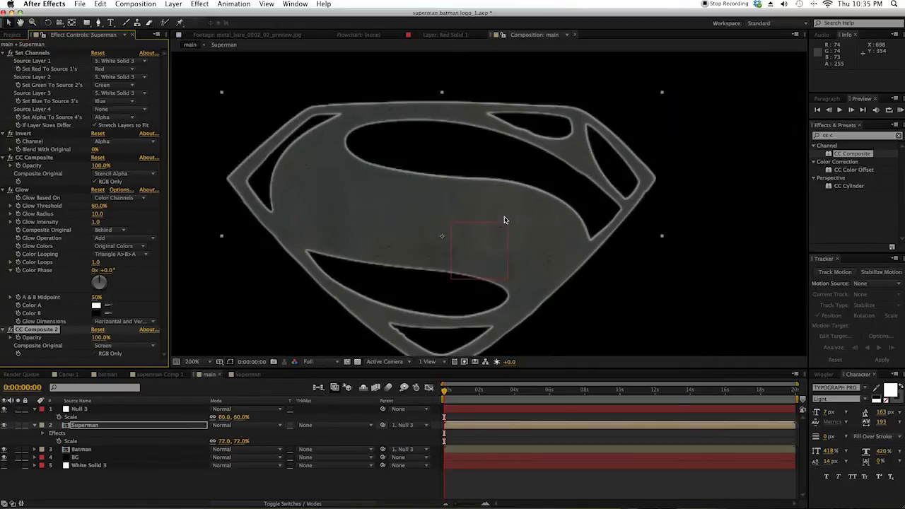
Step: Set the opacity of the first CC Composite effect to 40%
drag(100, 165, 78, 167)
click(97, 167)
text(40)
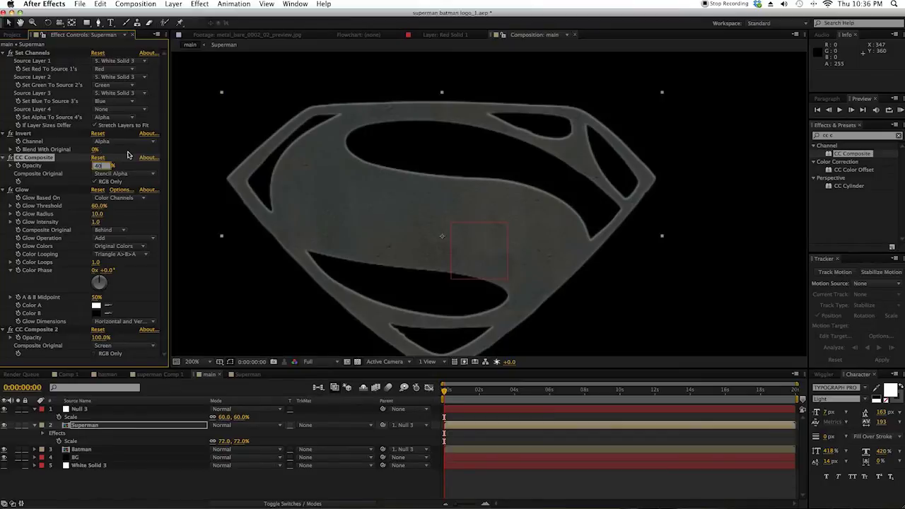
key(Return)
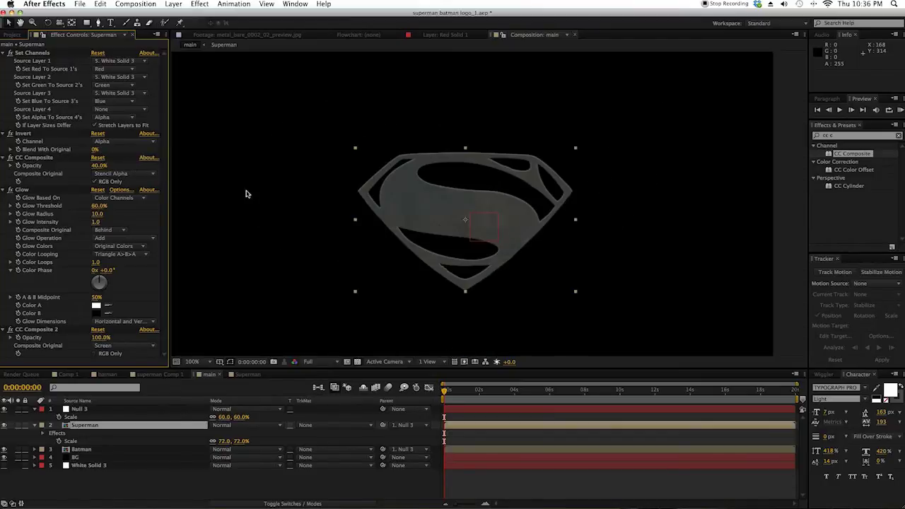
Step: Toggle all effects on the Superman layer off and on to compare the logo with and without edge highlights
click(43, 329)
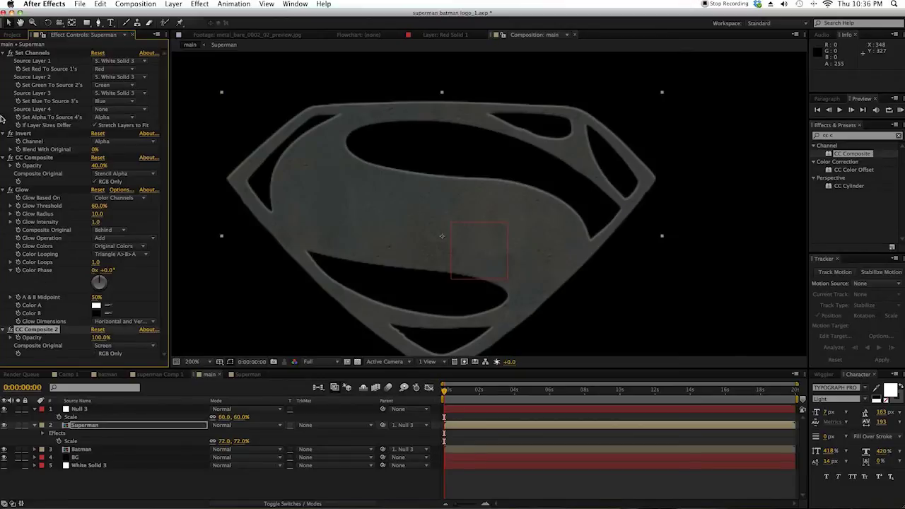
shift+click(30, 54)
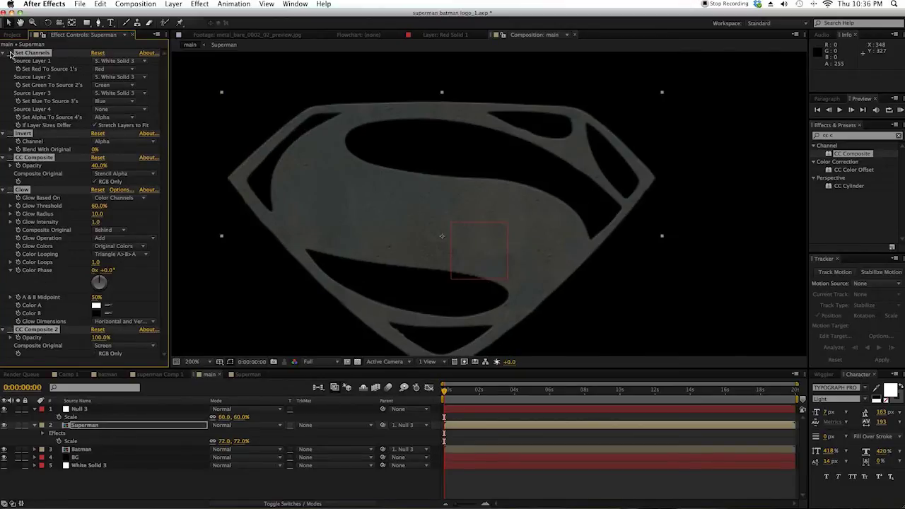
key(comma)
key(comma)
key(period)
key(comma)
click(283, 259)
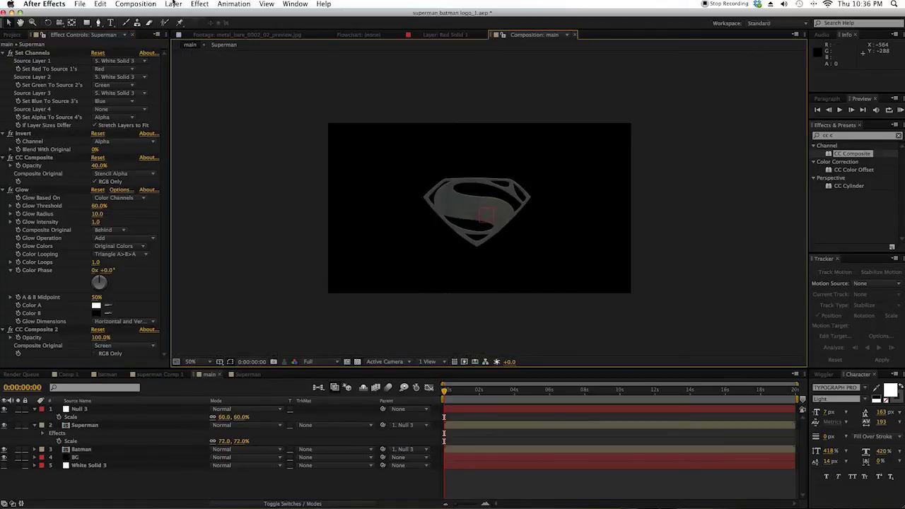
click(173, 4)
mouse_move(199, 4)
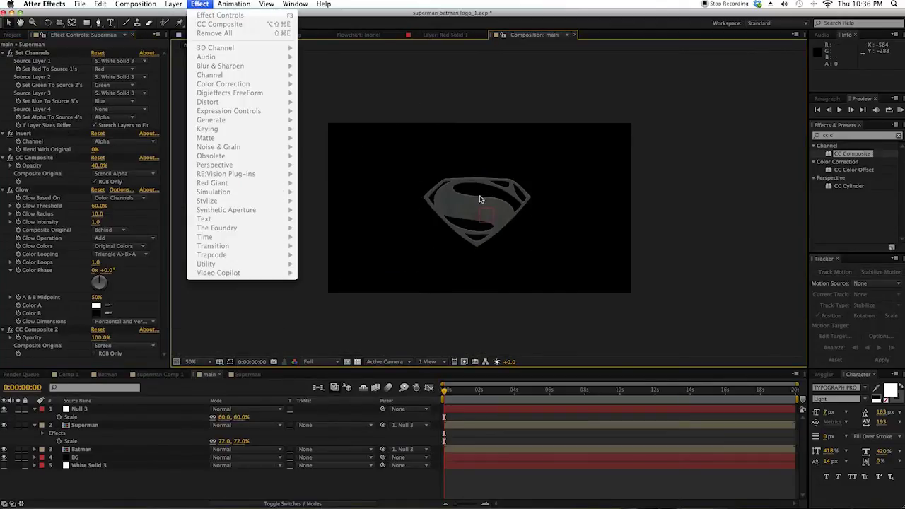
click(385, 338)
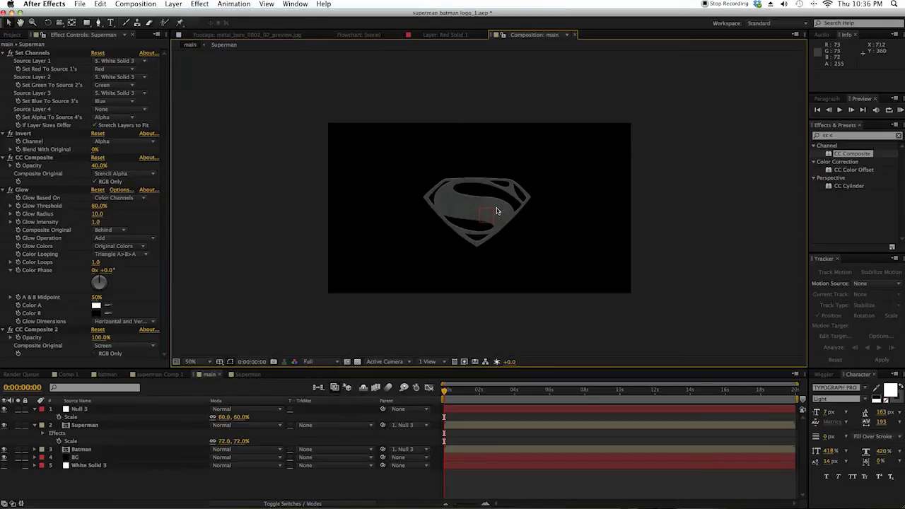
Step: Create a white solid named LIGHT in the main composition and place it between the Batman and BG layers
click(173, 4)
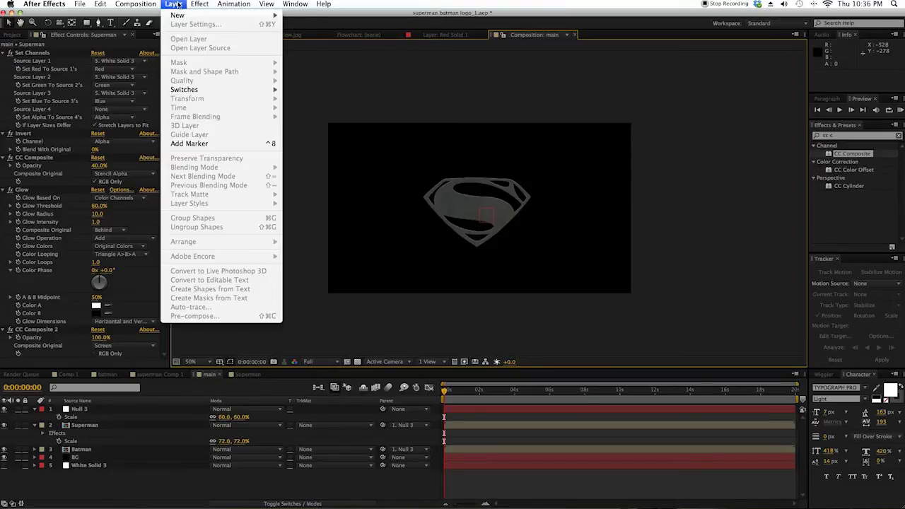
mouse_move(178, 15)
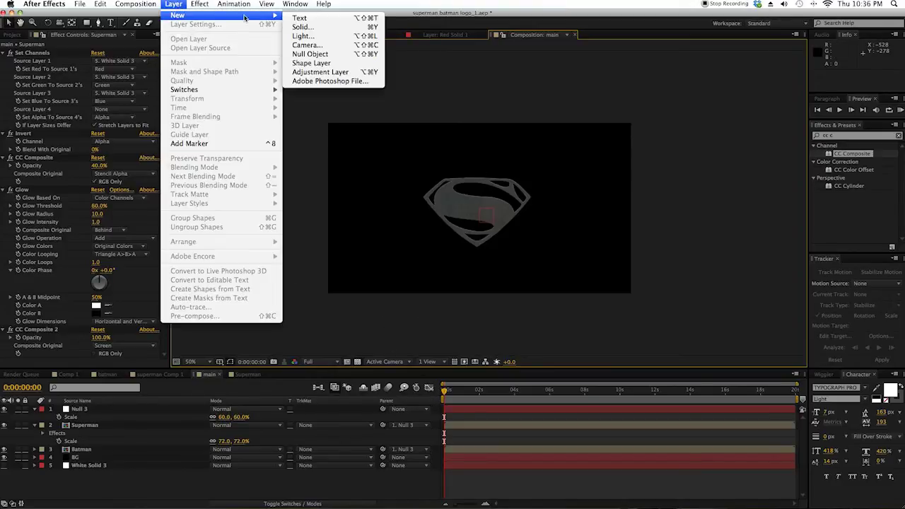
click(303, 27)
key(BackSpace)
key(Return)
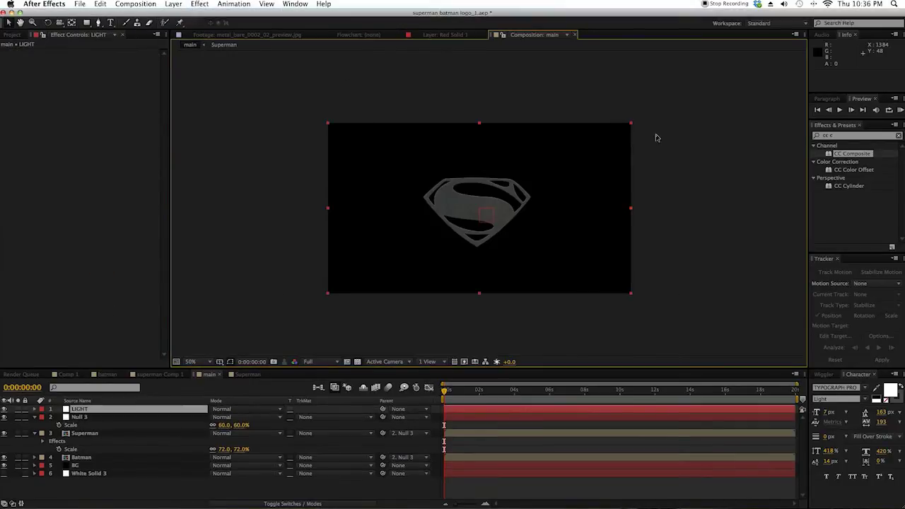
drag(95, 414, 98, 465)
key(period)
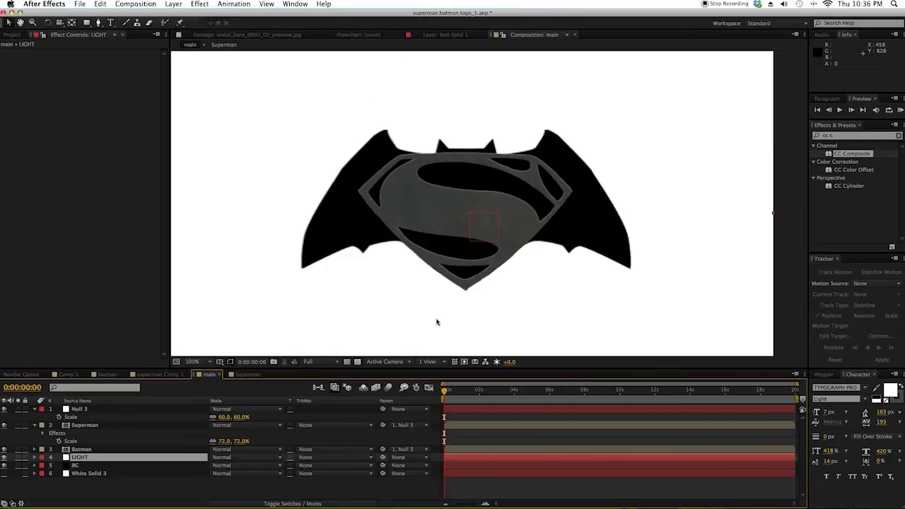
Step: Draw an elliptical mask on the LIGHT layer centred behind the Superman shield and feather it by 16 pixels
drag(86, 22, 129, 43)
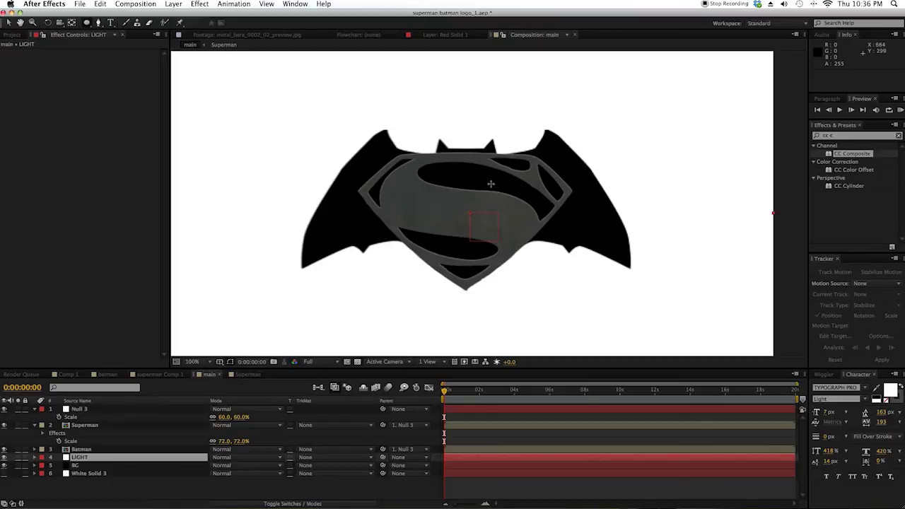
drag(466, 202, 541, 254)
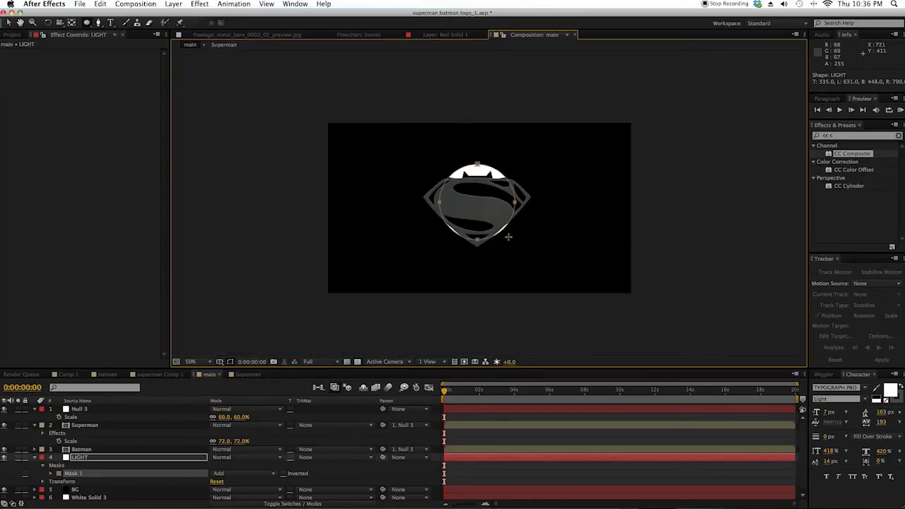
click(9, 23)
drag(469, 278, 466, 265)
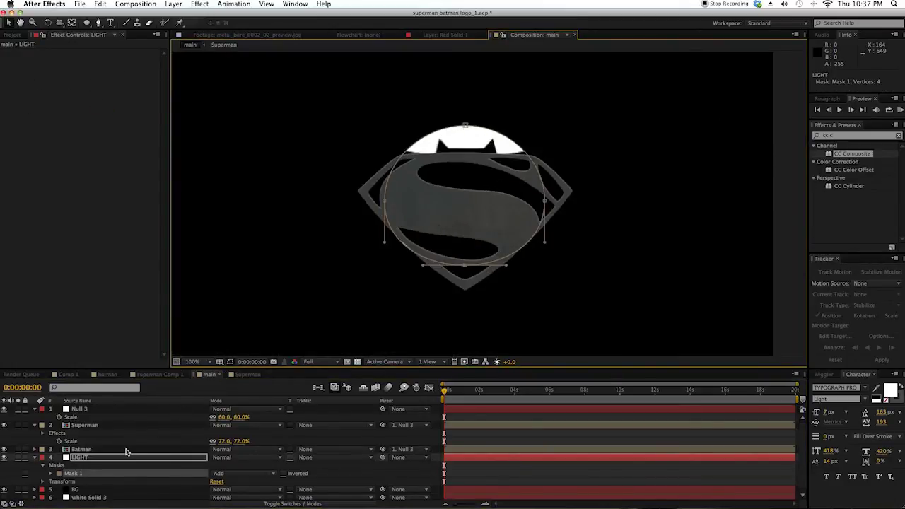
key(f)
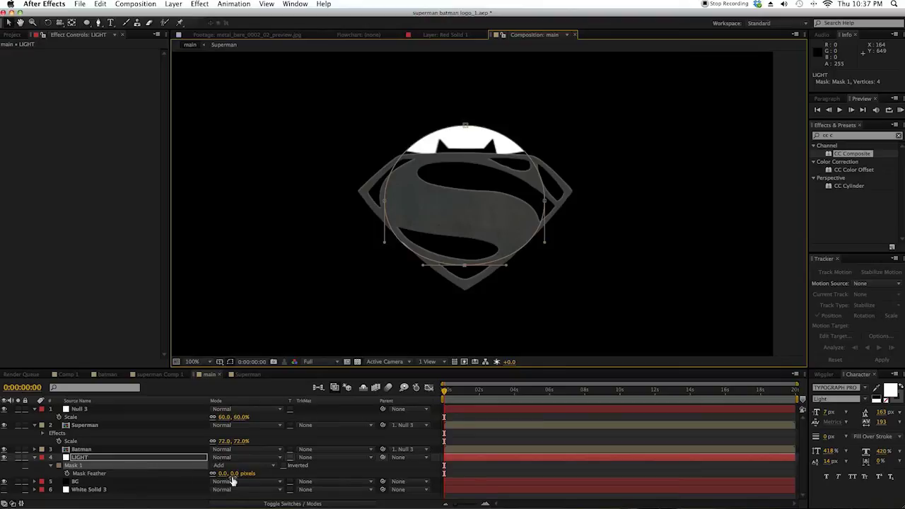
drag(235, 476, 239, 474)
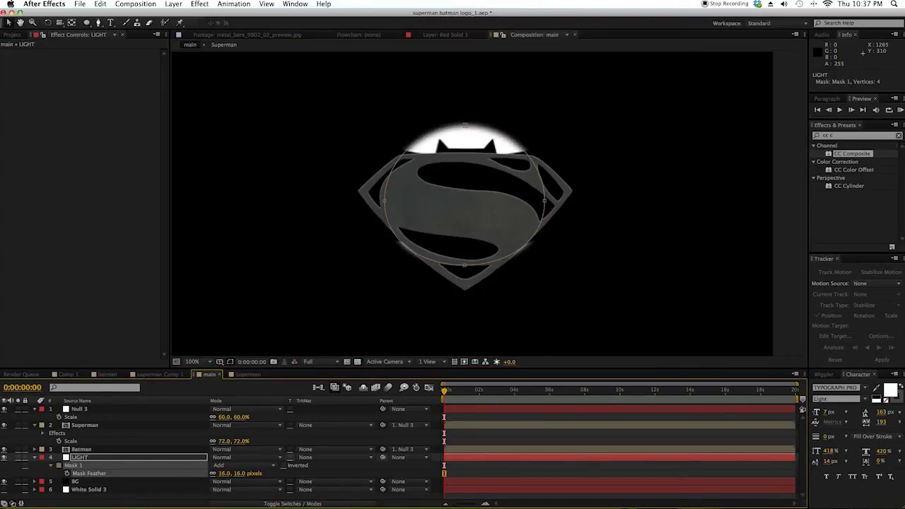
Step: Apply Glow to the LIGHT layer, basing it on the Alpha Channel with A & B Colors
click(854, 138)
text(glow)
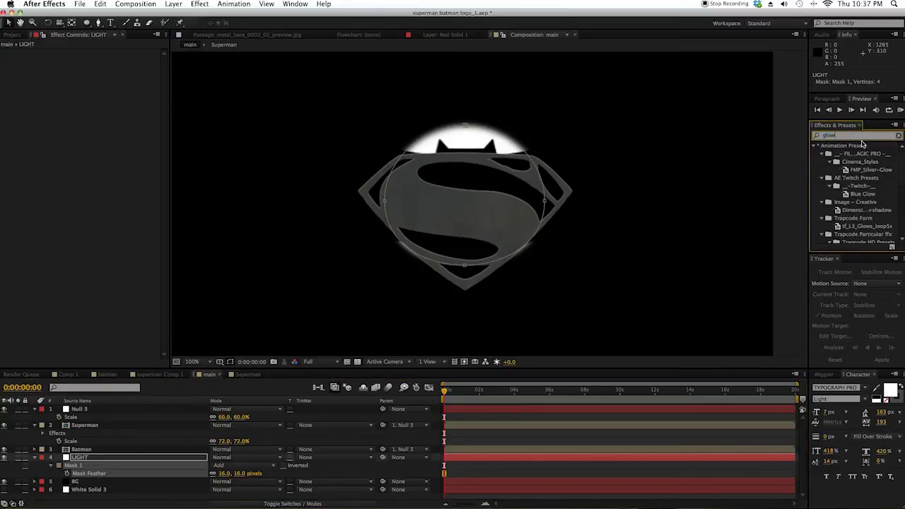
scroll(859, 177, down, 8)
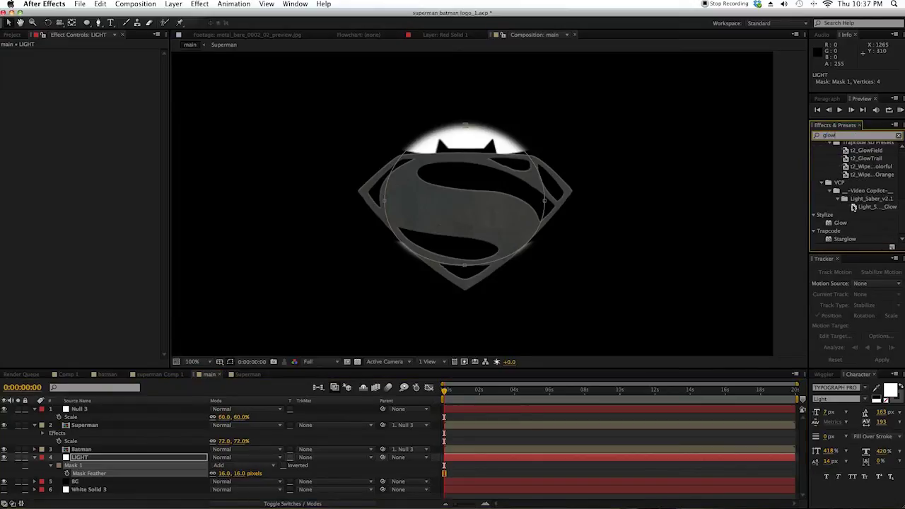
drag(843, 226, 128, 458)
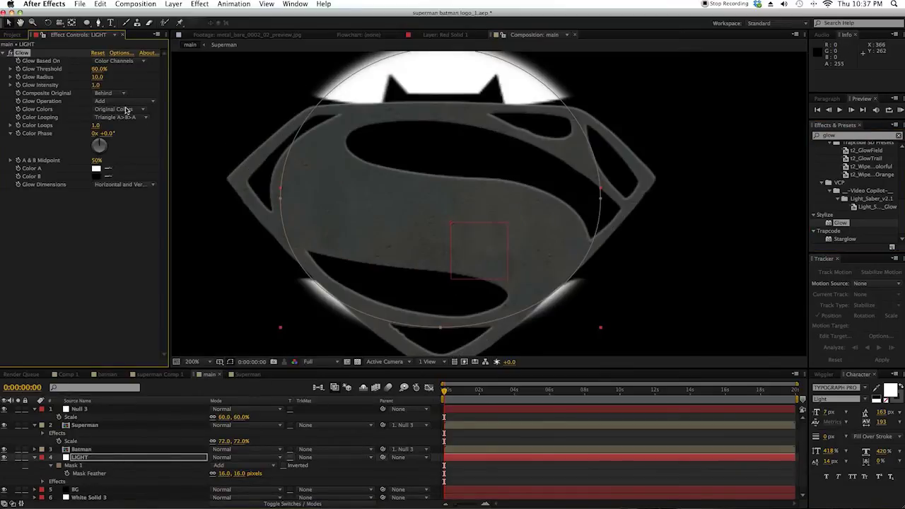
click(134, 64)
click(113, 63)
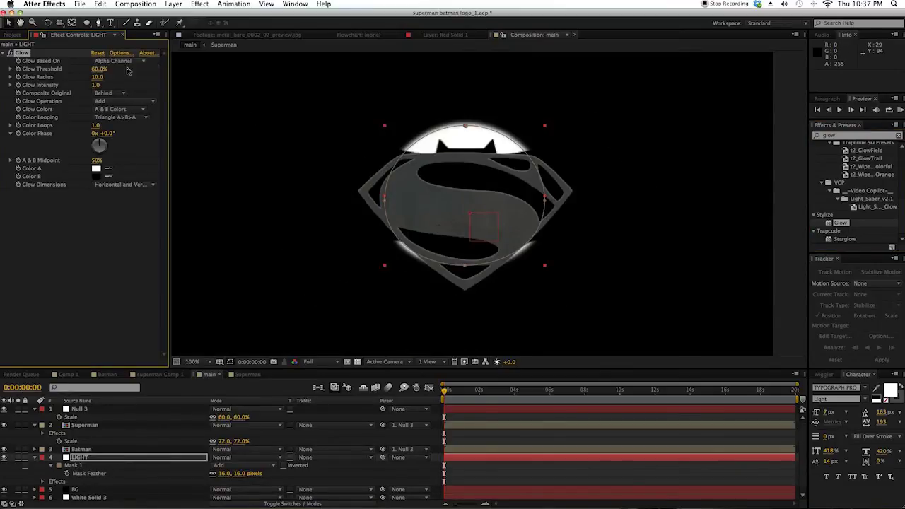
Step: Set the LIGHT glow's Color A to cyan, with threshold 1.2%, radius 347 and intensity 1.4
click(96, 170)
click(429, 341)
drag(358, 307, 382, 278)
click(488, 283)
click(111, 62)
click(116, 78)
click(117, 62)
click(120, 74)
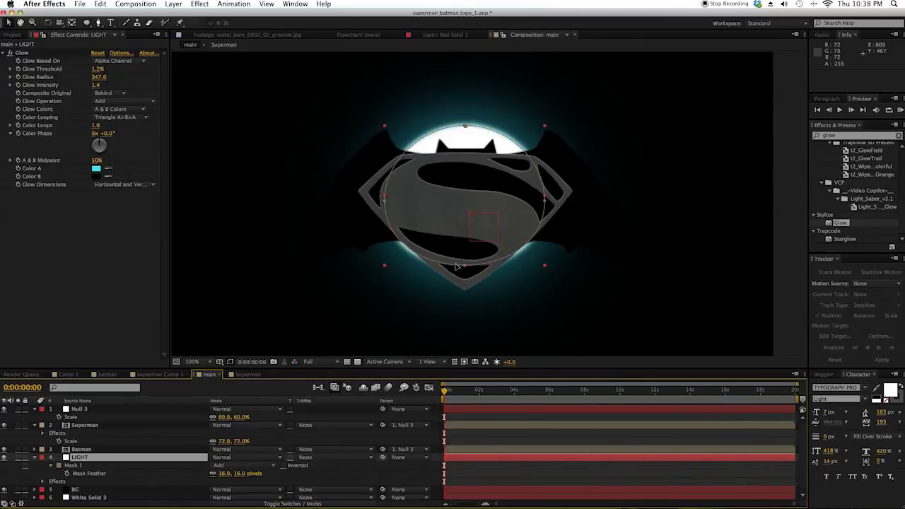
Step: Flatten the lower half of the LIGHT mask by reshaping its bottom and side curves, and set the layer's blending mode to Screen
drag(469, 268, 472, 254)
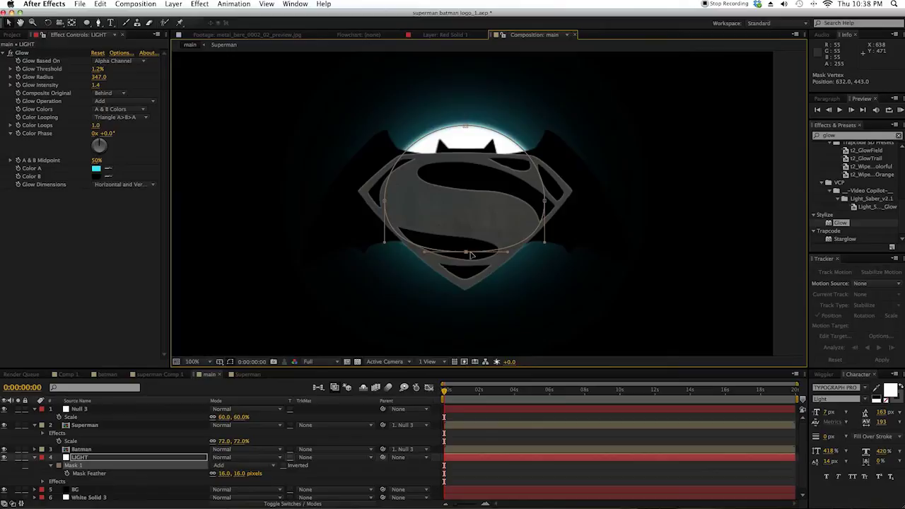
drag(541, 245, 535, 244)
drag(387, 244, 392, 242)
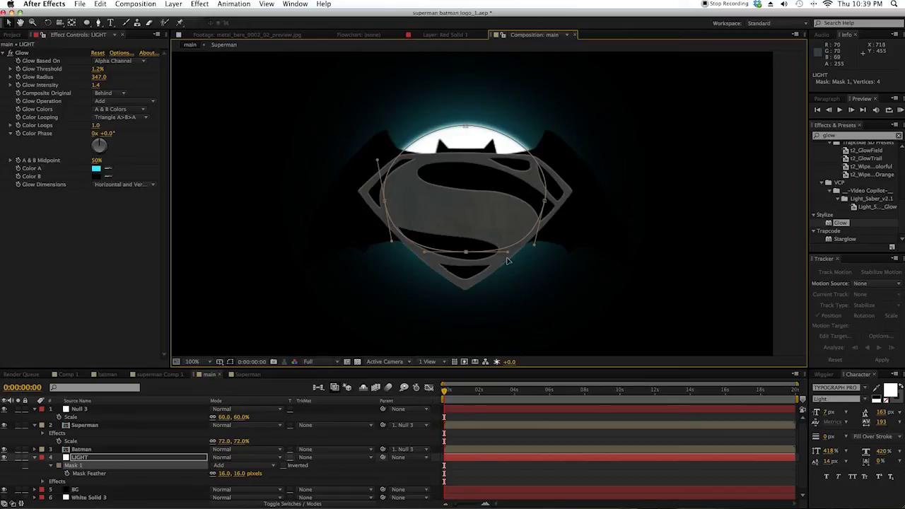
click(256, 460)
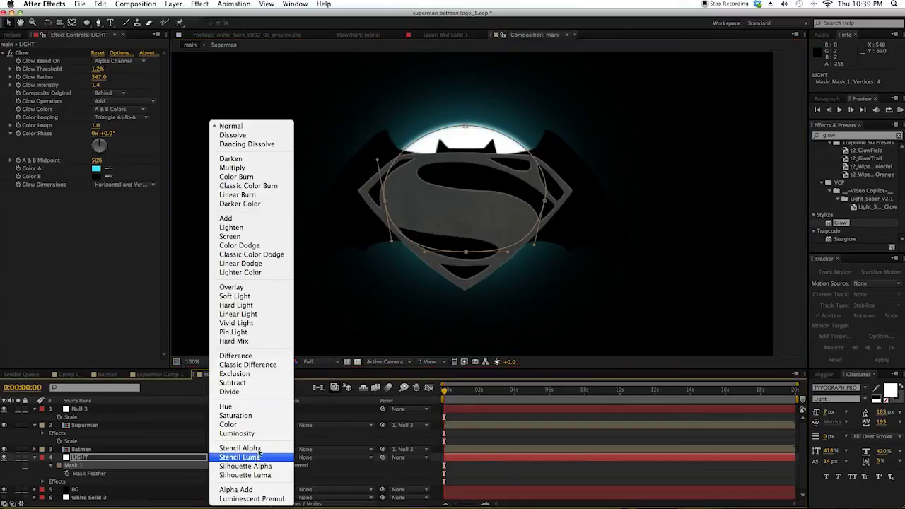
click(244, 237)
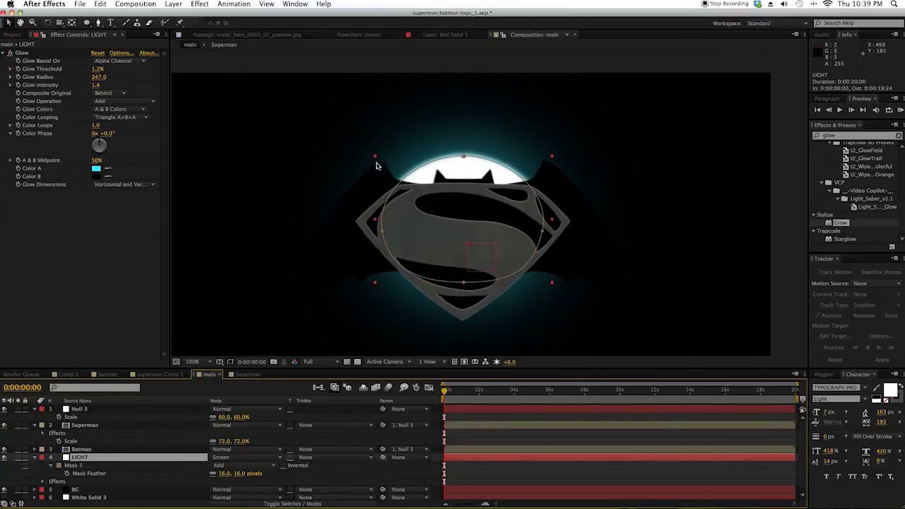
Step: Apply Glow to the Batman layer below Fill, based on the Alpha Channel with A & B Colors
click(80, 451)
drag(840, 226, 94, 200)
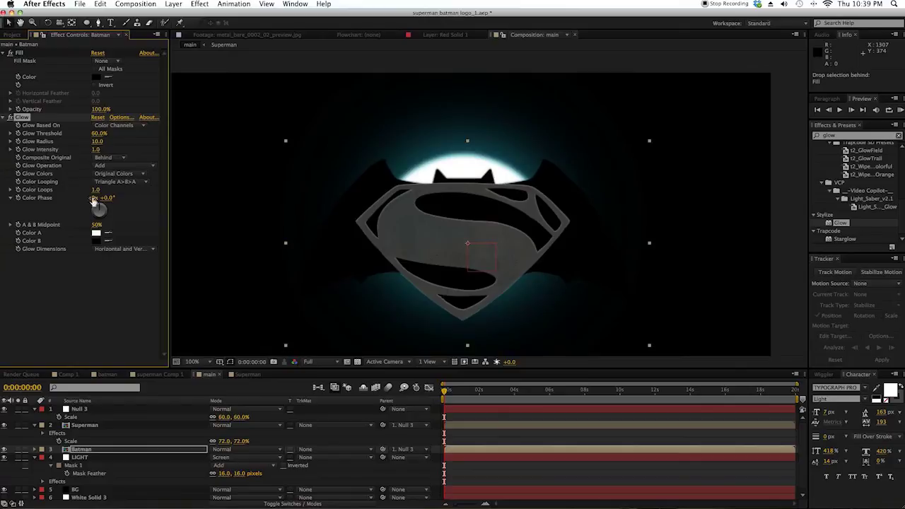
click(116, 131)
click(113, 125)
click(117, 135)
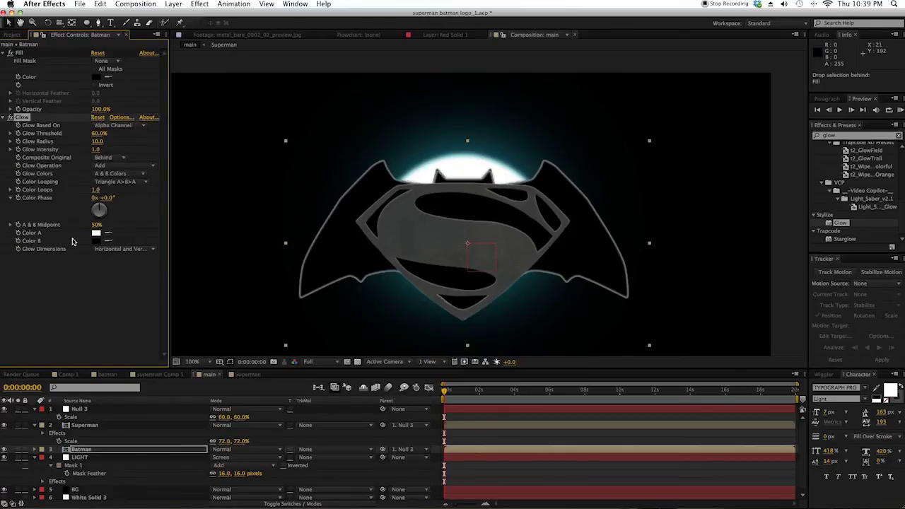
Step: Composite the original on top in the Batman glow, with threshold 55.3%, radius 123 and intensity 0.2
click(118, 160)
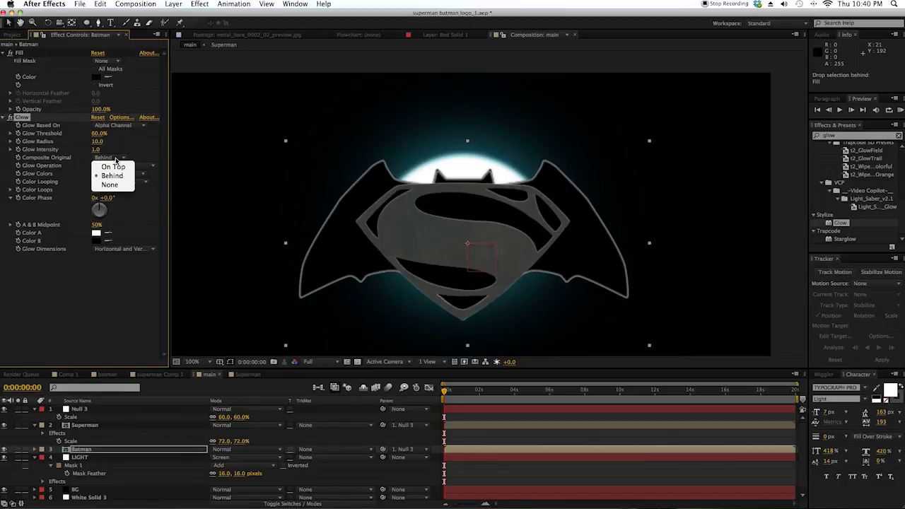
click(110, 165)
key(super+z)
key(super+z)
key(super+z)
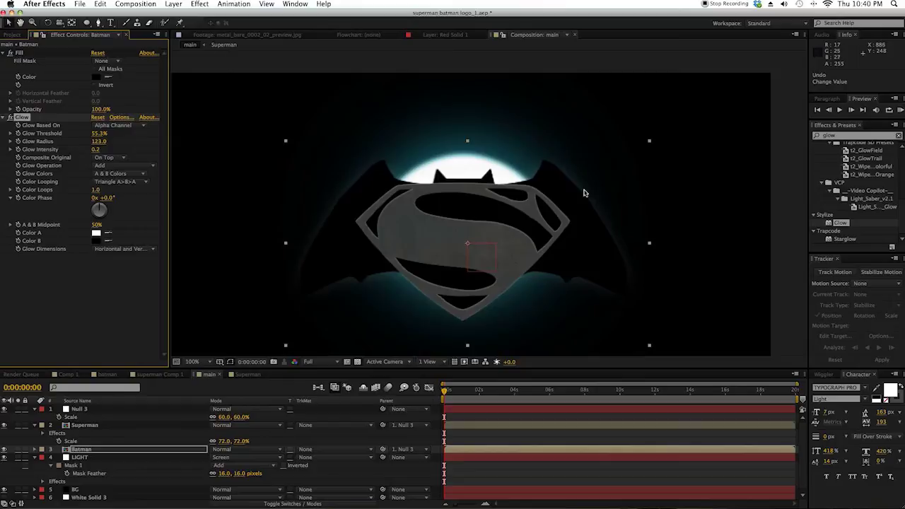
Step: Collapse the expanded properties of all layers from Null 3 down to BG and deselect them
scroll(106, 453, down, 1)
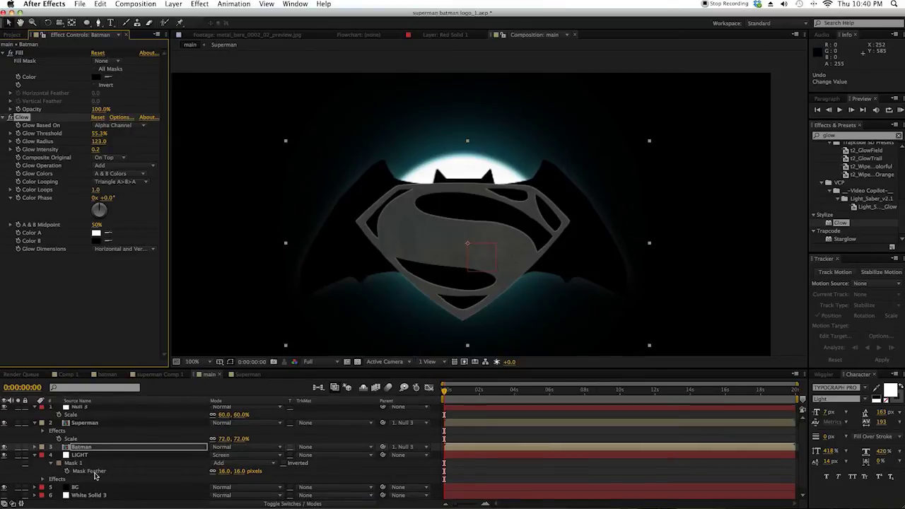
click(96, 490)
scroll(93, 431, up, 1)
shift+click(82, 411)
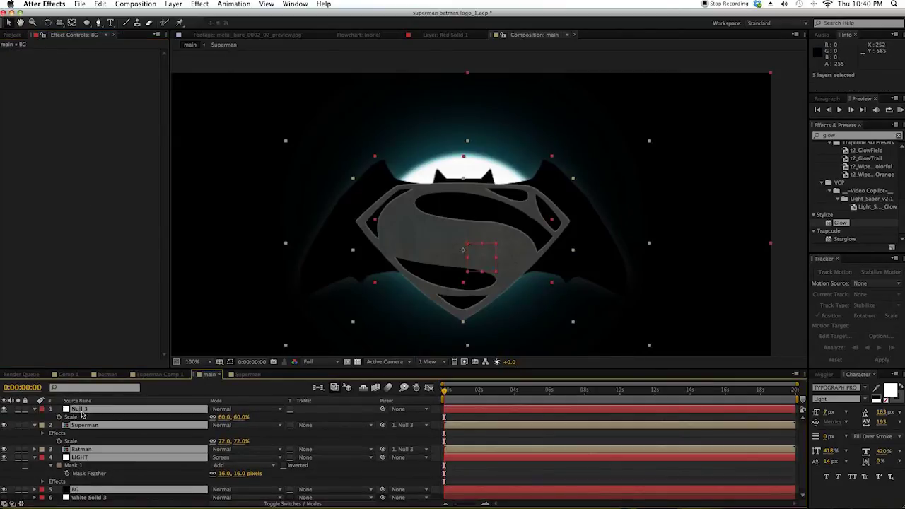
click(36, 410)
click(129, 463)
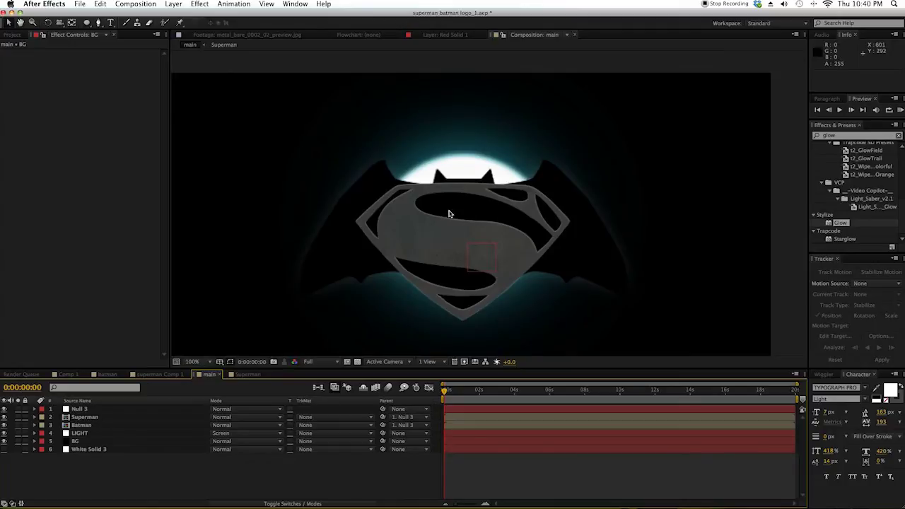
Step: Create a red solid of 1280 x 720 px in the main composition
click(183, 4)
mouse_move(177, 15)
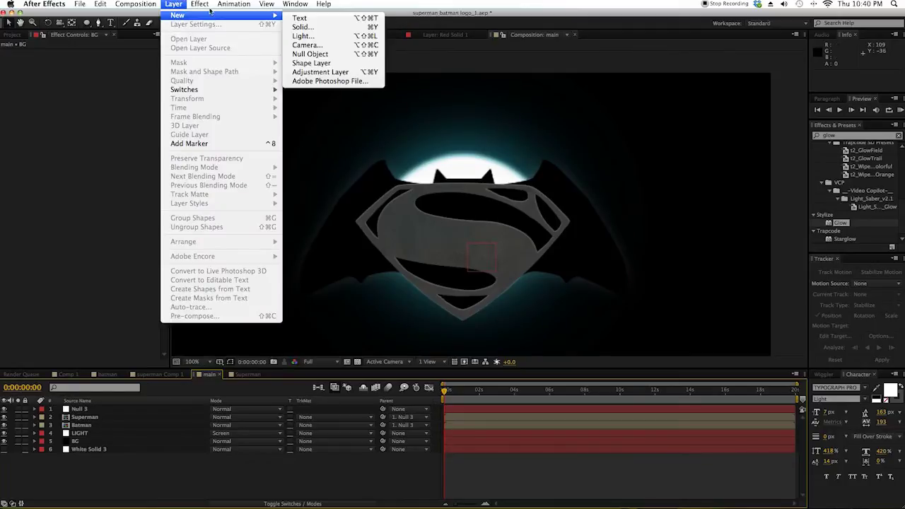
click(297, 25)
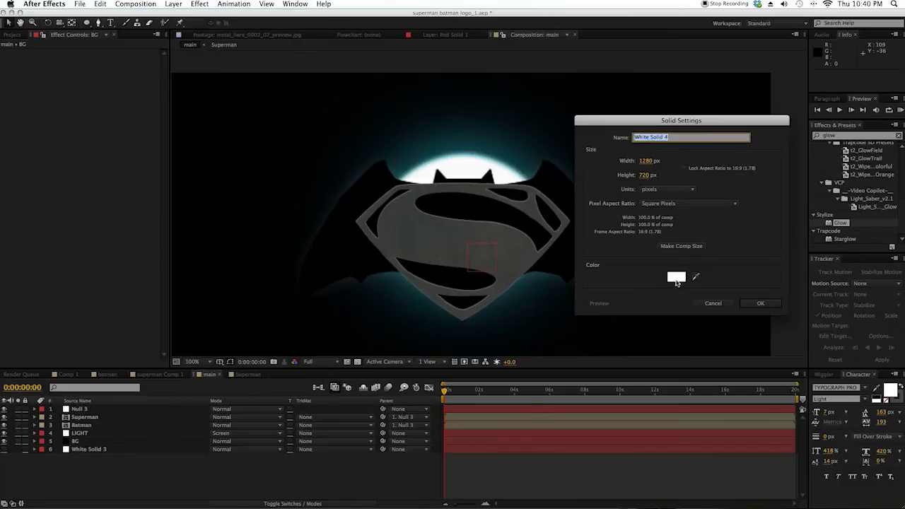
click(677, 278)
click(399, 302)
click(503, 280)
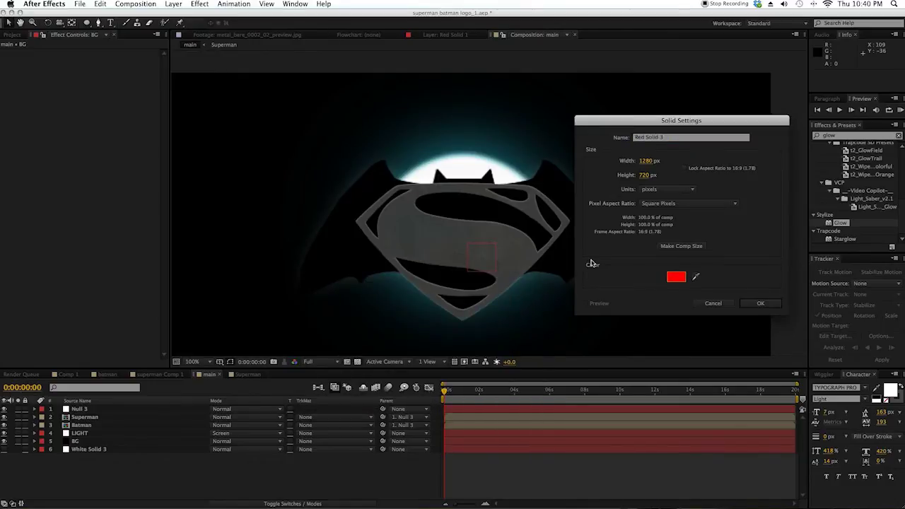
click(760, 303)
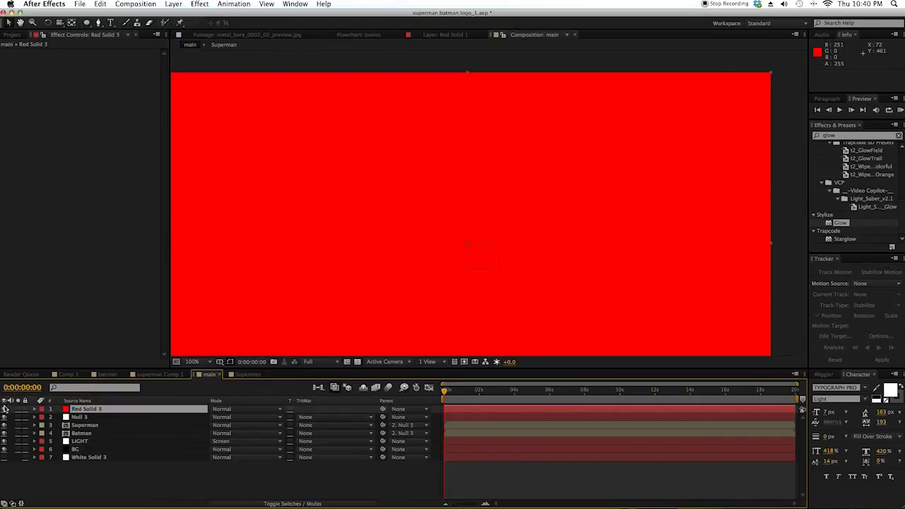
Step: Hide the red solid, draw a closed freeform mask on it over the right part of the Superman shield, and show it again
click(3, 409)
click(99, 22)
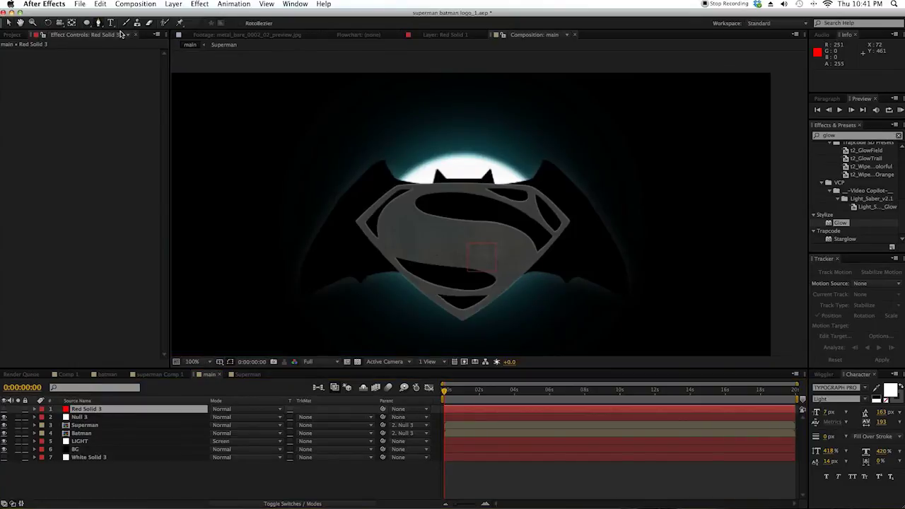
click(529, 222)
click(520, 214)
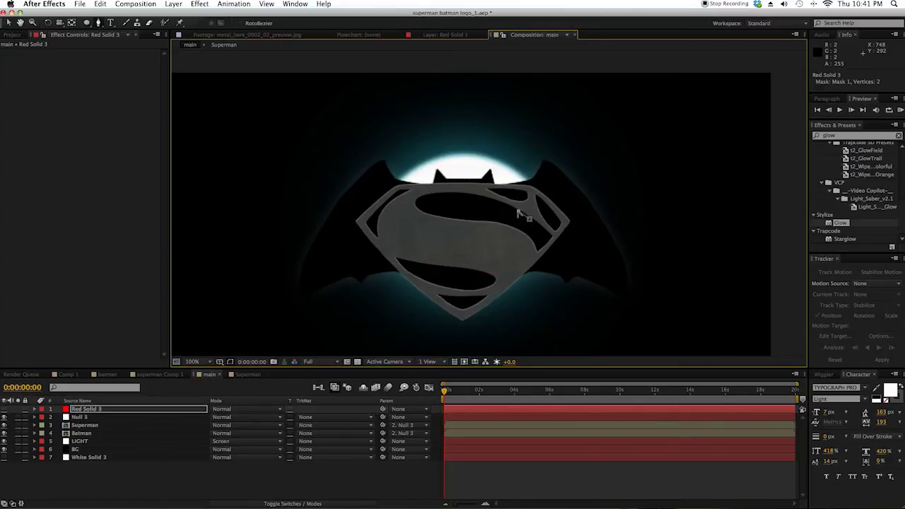
click(482, 218)
click(480, 230)
click(502, 247)
click(527, 252)
click(539, 246)
click(545, 235)
click(534, 225)
click(4, 409)
Step: Feather the red solid's mask by 162 pixels and set the layer's blending mode to Screen
key(f)
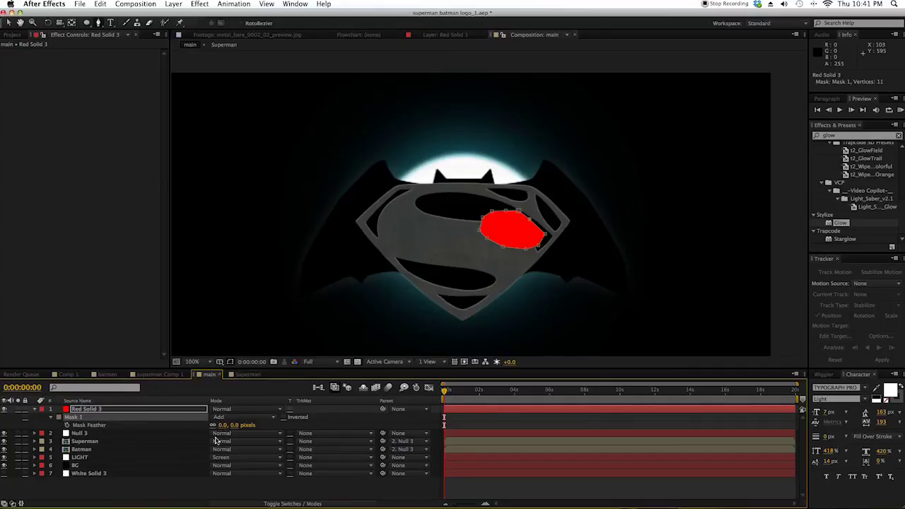
drag(233, 425, 310, 425)
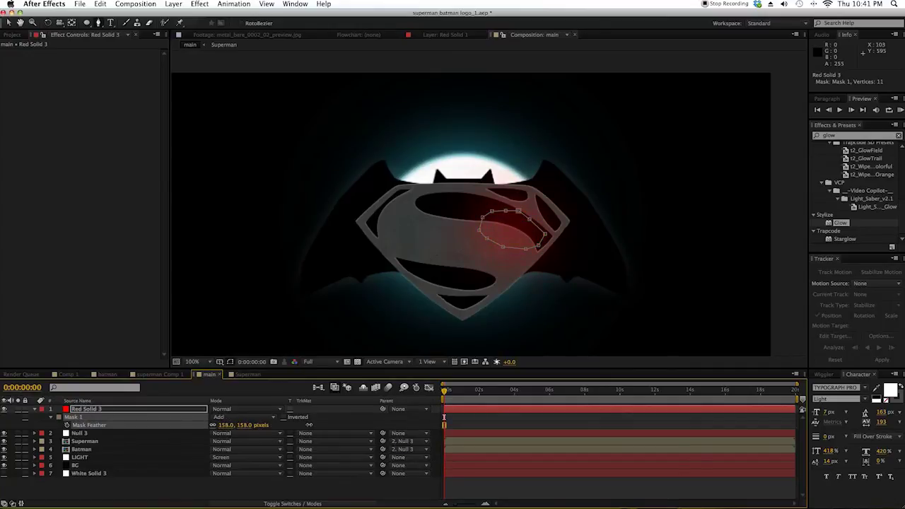
click(258, 409)
click(234, 236)
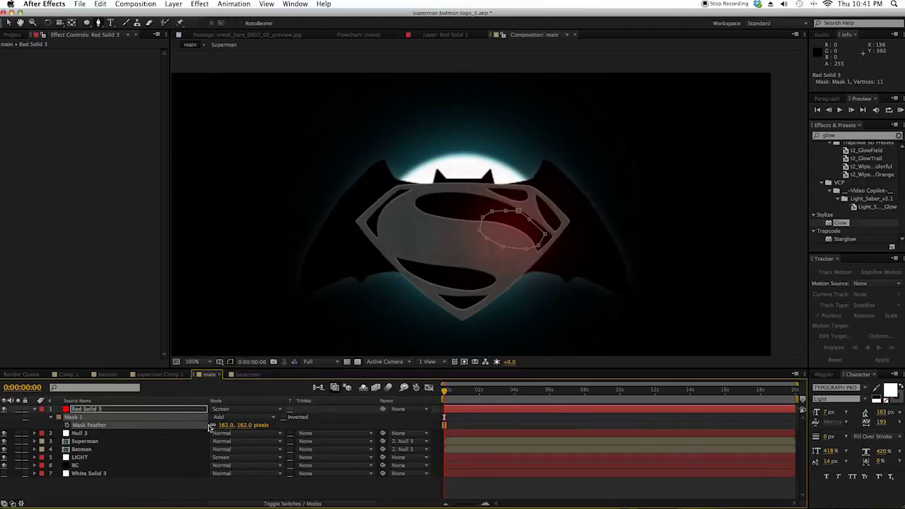
Step: Extend the red mask's lower edge by moving its vertices, scale its height to 99%, and hide the mask outlines
key(v)
drag(485, 238, 481, 245)
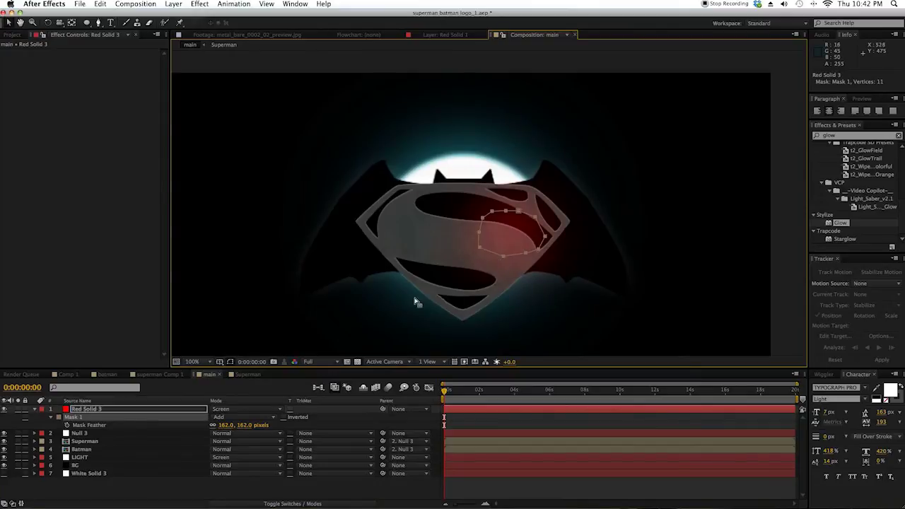
double_click(505, 260)
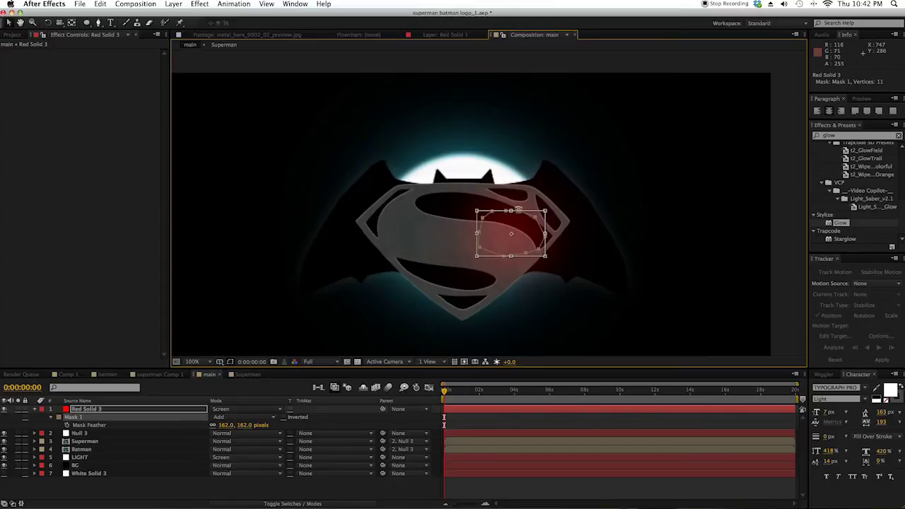
drag(511, 211, 511, 211)
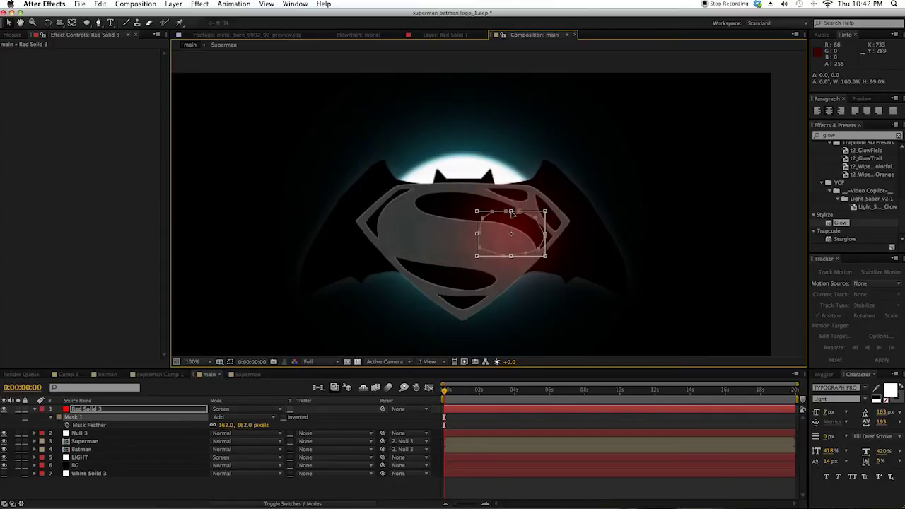
key(Return)
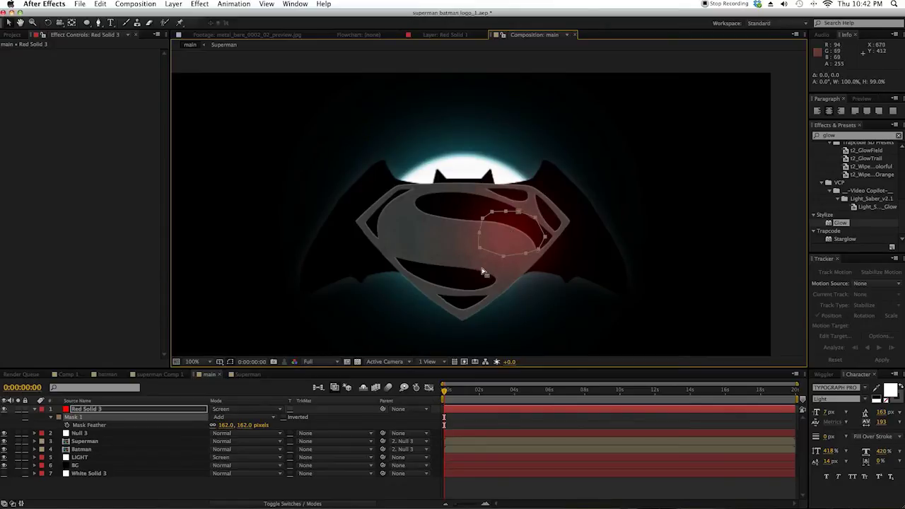
click(230, 364)
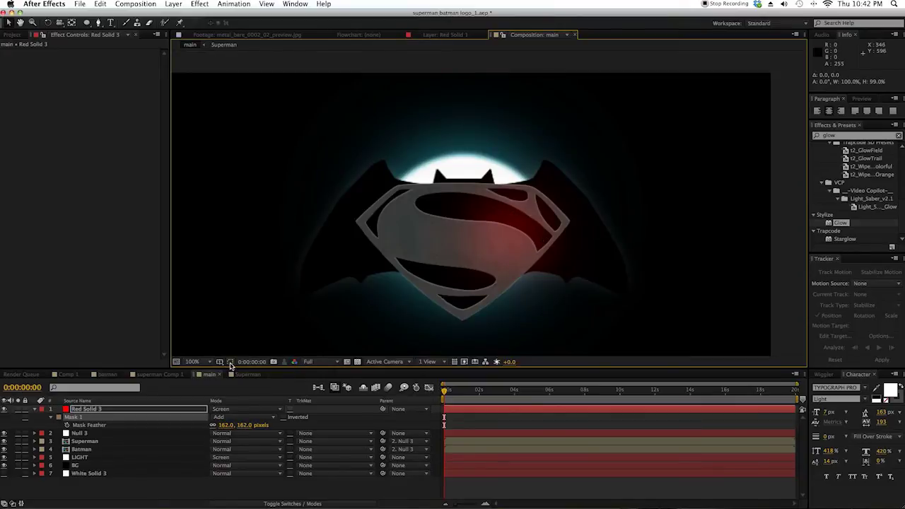
Step: Create a black solid of 1280 x 720 px named "Optical Flares" in the main composition
scroll(488, 271, down, 1)
scroll(488, 271, up, 1)
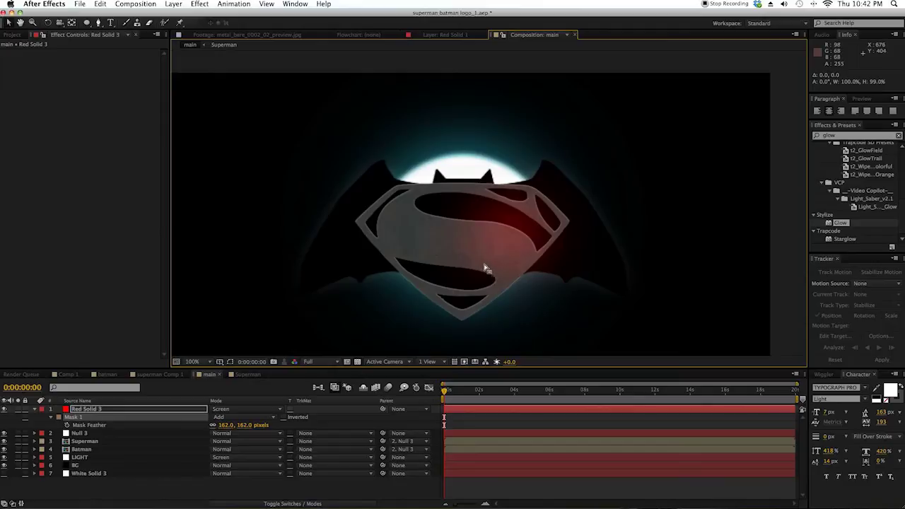
click(180, 4)
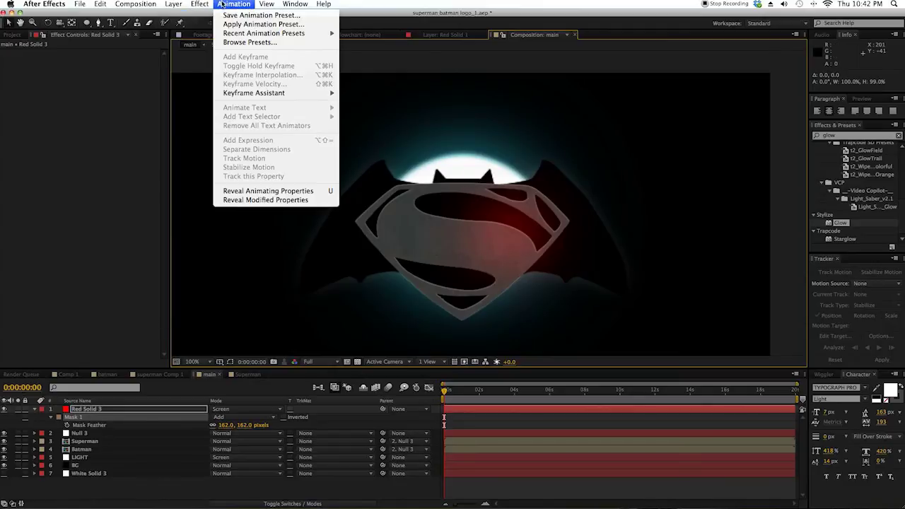
mouse_move(177, 15)
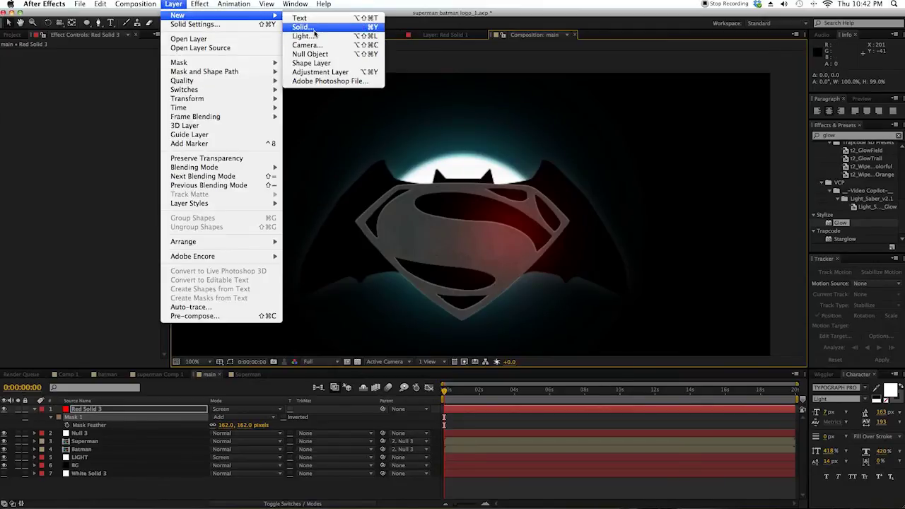
click(302, 27)
click(675, 277)
click(389, 398)
click(504, 280)
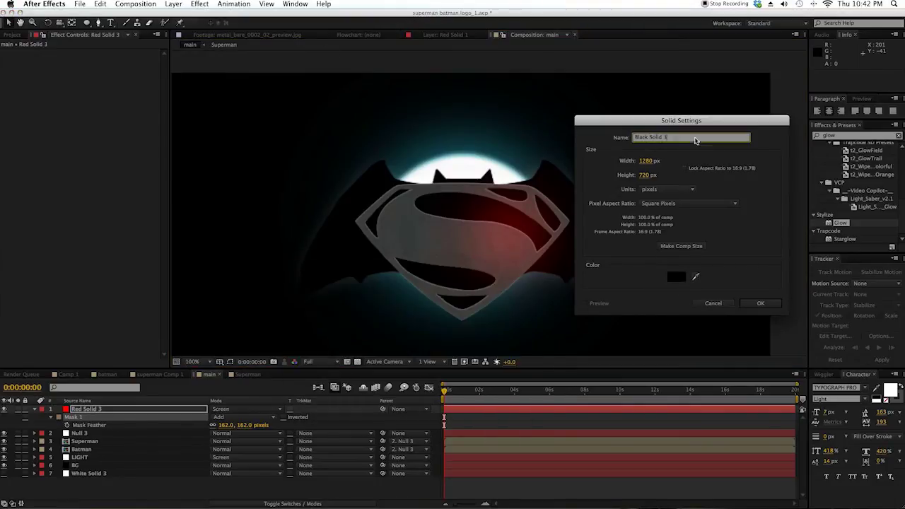
text(Optical Flares)
key(Return)
Step: Apply the Optical Flares effect to the Optical Flares layer and place the layer directly below LIGHT
click(846, 136)
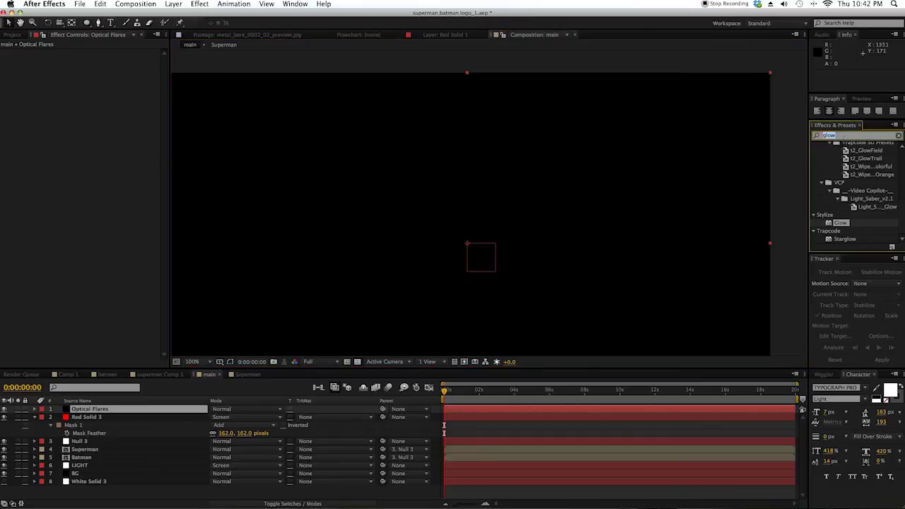
text(optical)
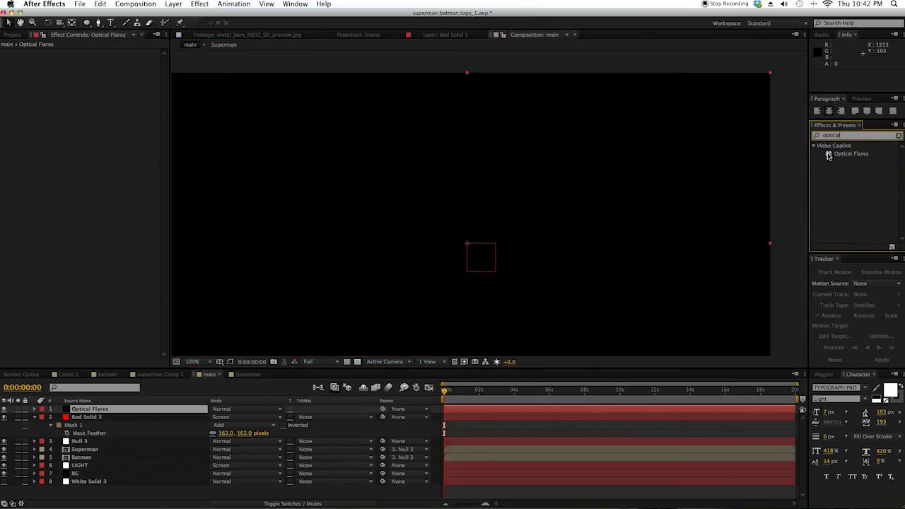
drag(829, 156, 109, 472)
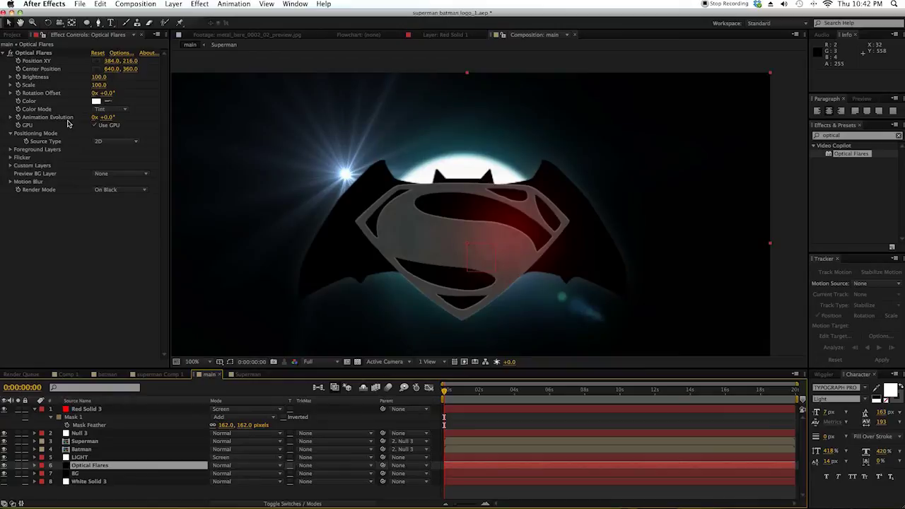
Step: Clear all default elements in the Optical Flares options and add a Glint, centring the flare in the preview
click(117, 53)
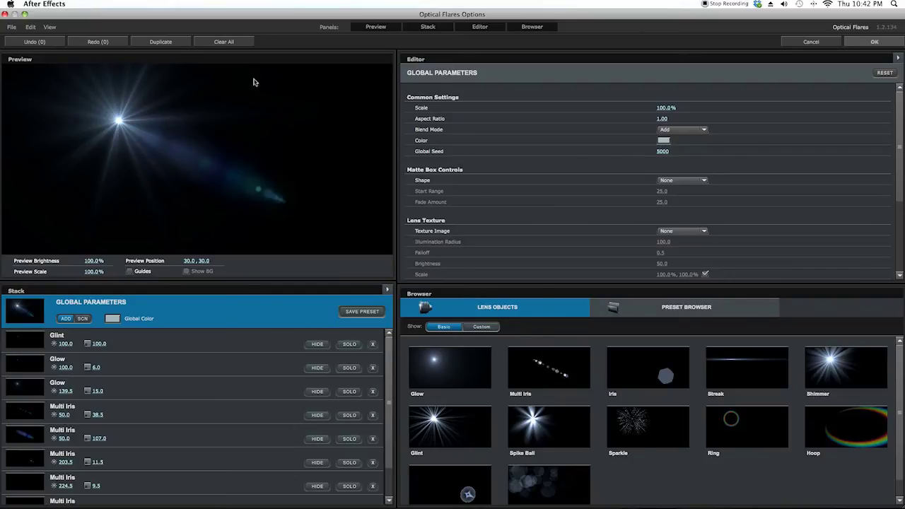
click(224, 44)
click(427, 283)
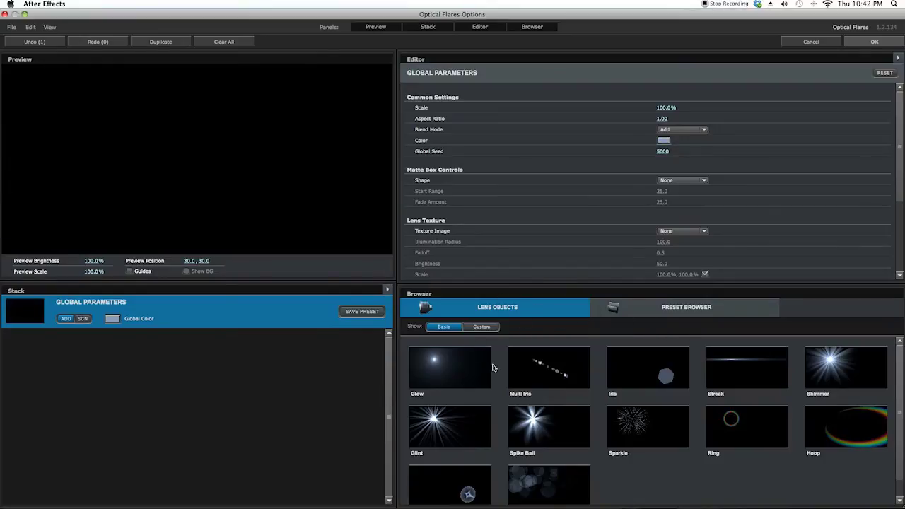
click(445, 423)
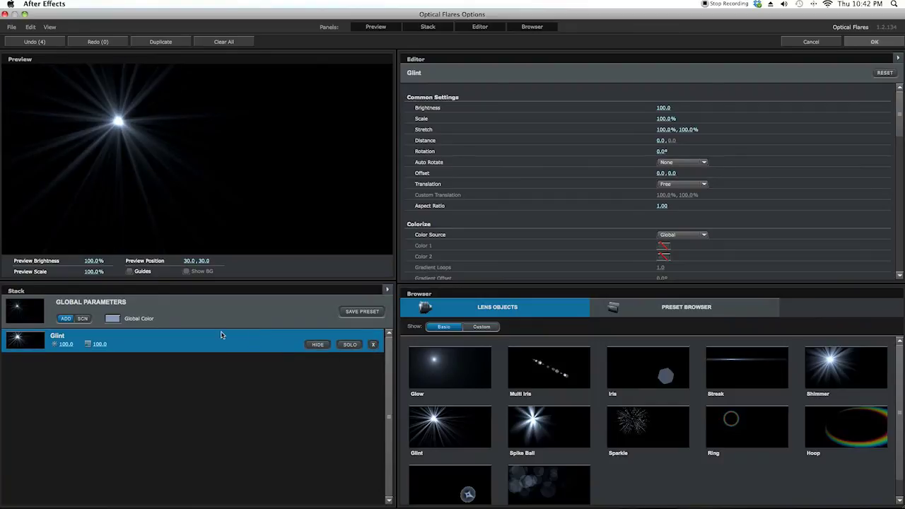
drag(117, 143, 209, 164)
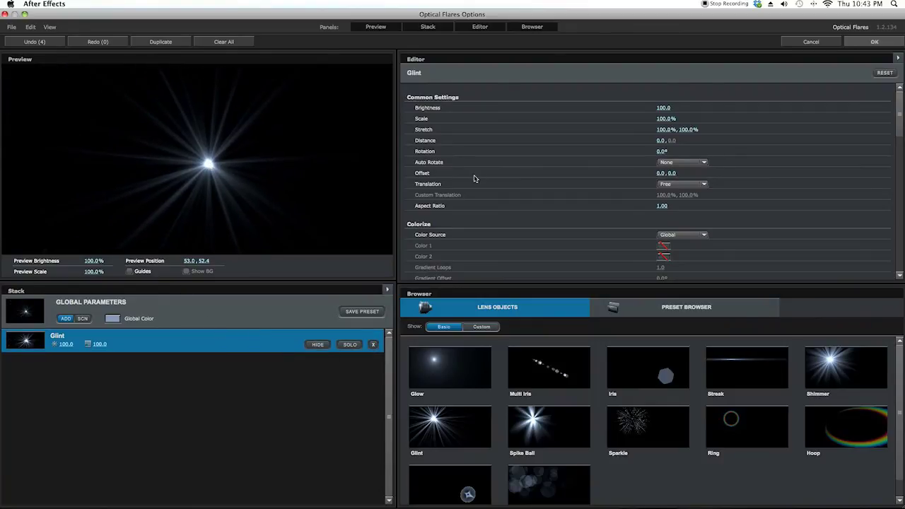
Step: Set the Glint's circular completion to 90°, completion feathering to 4.5% and completion rotation to 318°
scroll(522, 174, down, 3)
scroll(522, 174, down, 6)
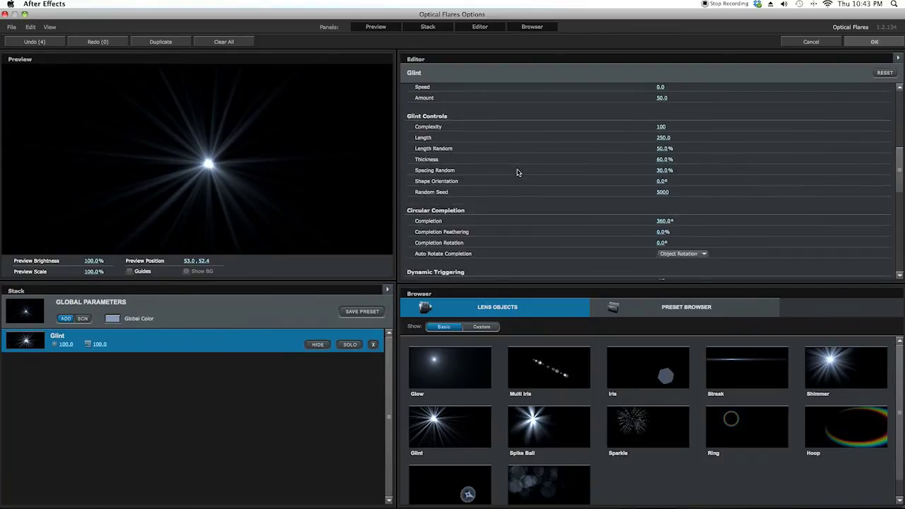
click(666, 190)
text(90)
key(Return)
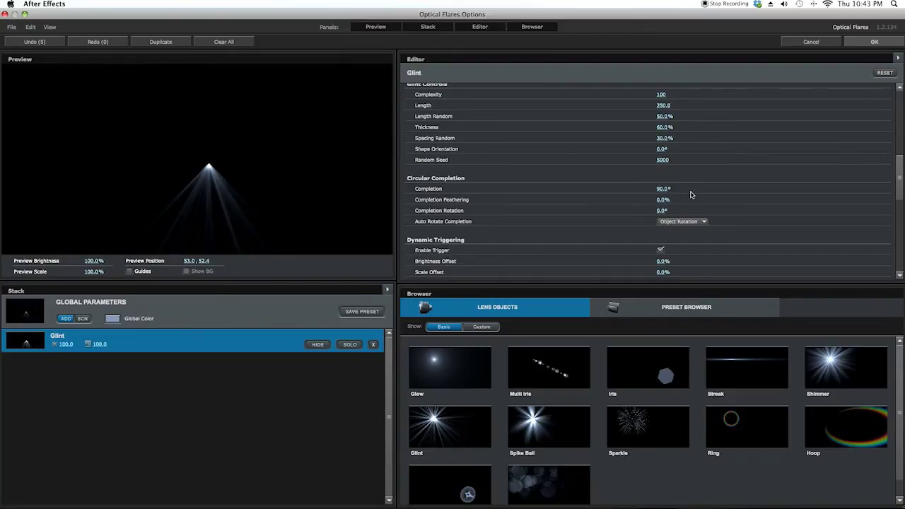
drag(663, 200, 622, 213)
Step: Duplicate the Glint, offset the copy slightly, and set its completion rotation to 60.5°
click(147, 43)
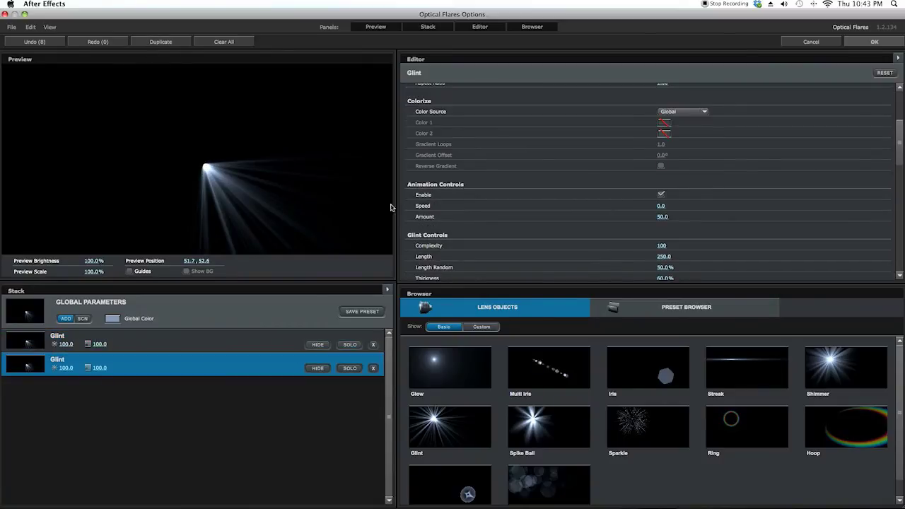
scroll(662, 137, up, 3)
drag(671, 174, 661, 175)
scroll(656, 196, down, 5)
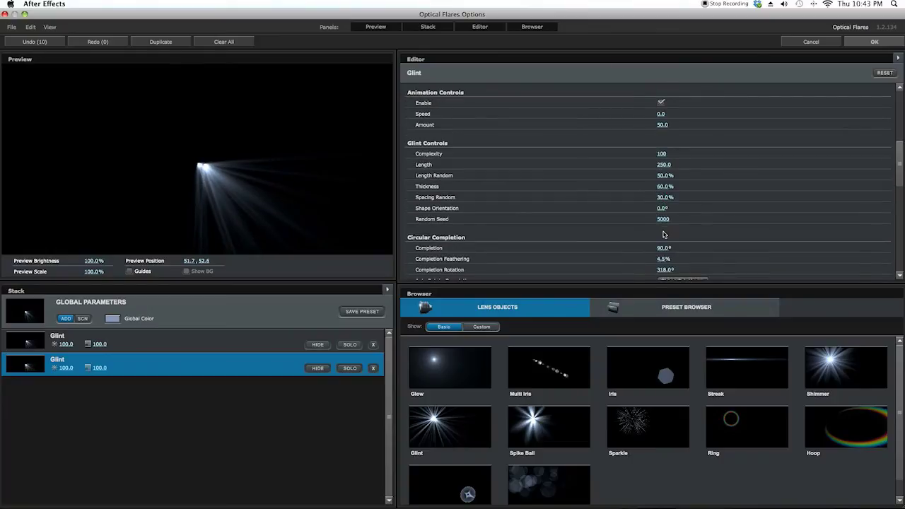
drag(665, 270, 757, 265)
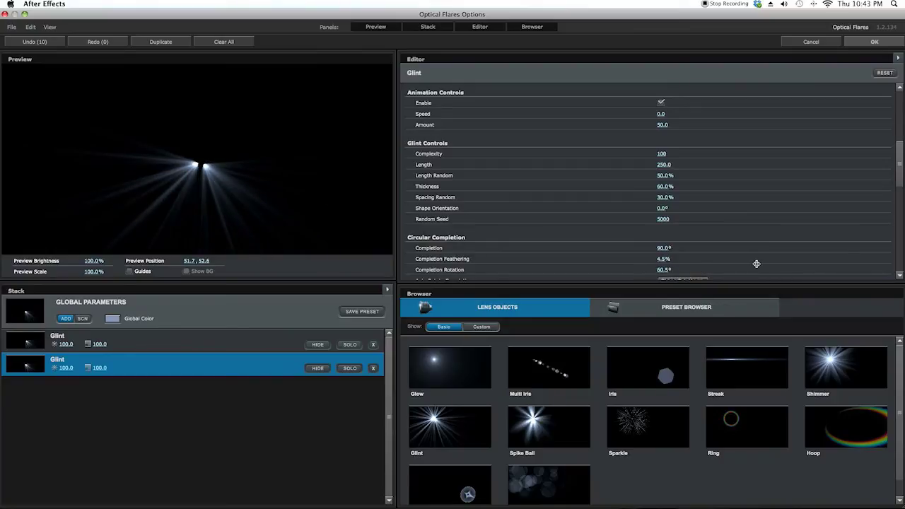
Step: Adjust the duplicate Glint's offset to join the first, set its completion rotation to 50.5°, and apply the flare options
scroll(733, 235, up, 5)
drag(681, 173, 668, 174)
scroll(662, 247, down, 5)
drag(662, 253, 655, 253)
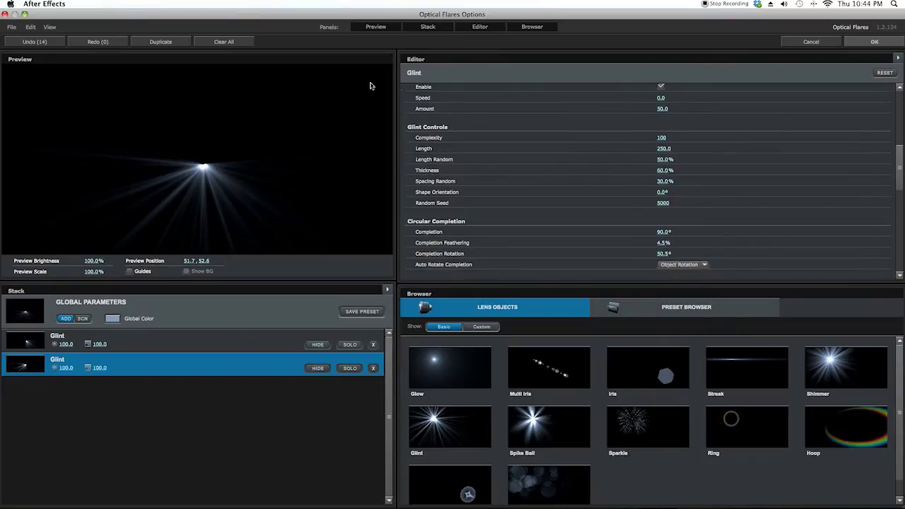
click(873, 40)
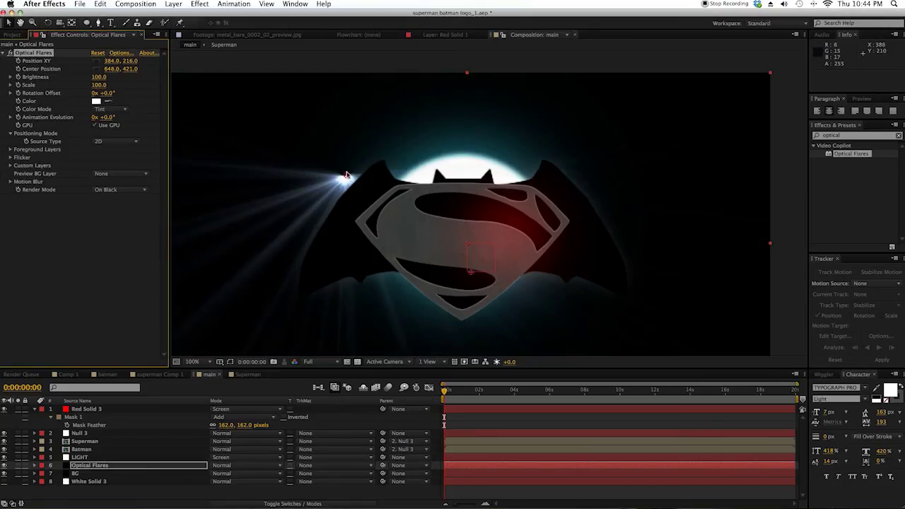
Step: Position the flare behind the Superman shield at about 642, 407, and place the Optical Flares layer above LIGHT with Add blending
drag(346, 176, 472, 268)
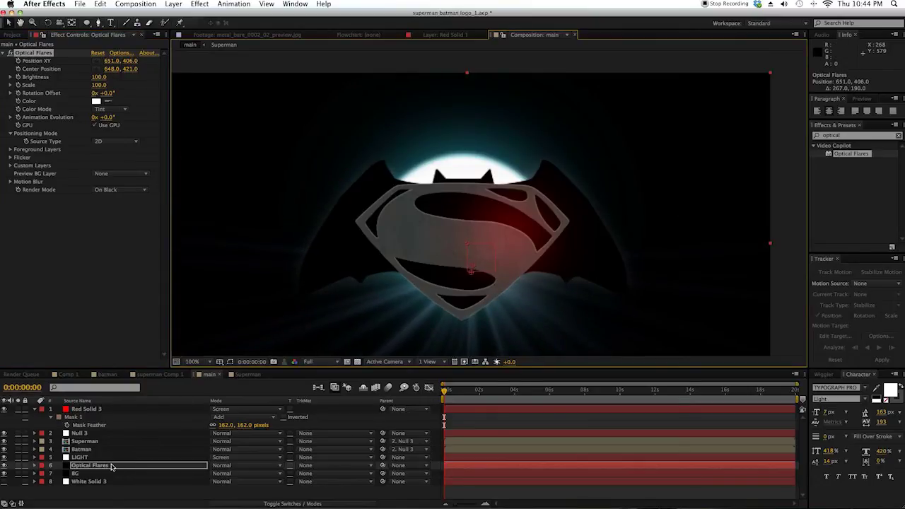
drag(112, 467, 107, 457)
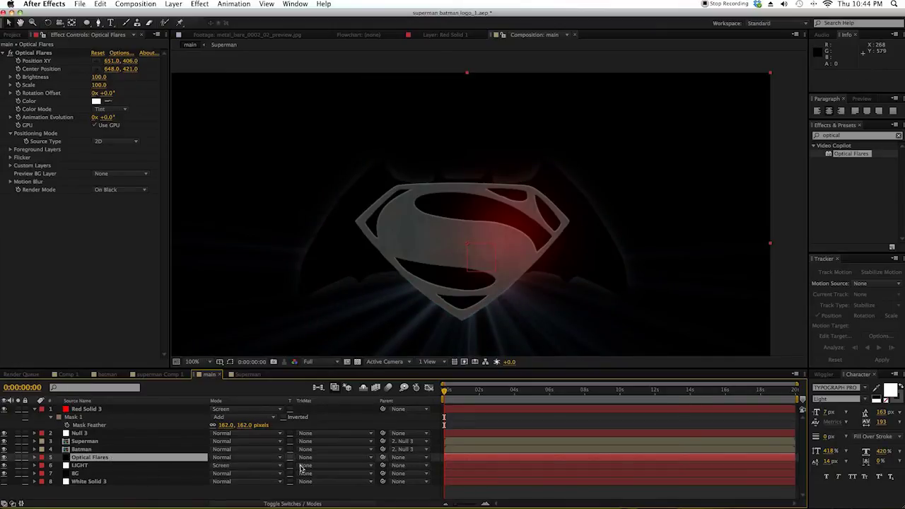
click(278, 459)
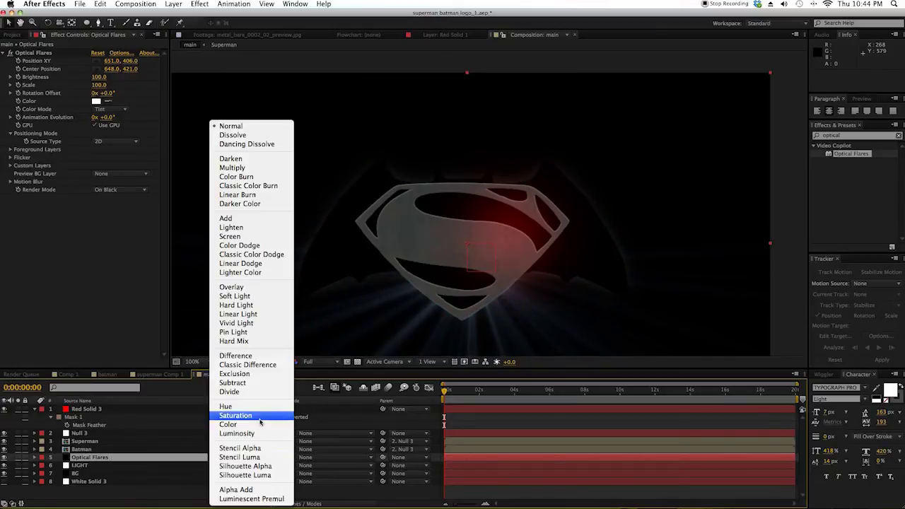
click(225, 219)
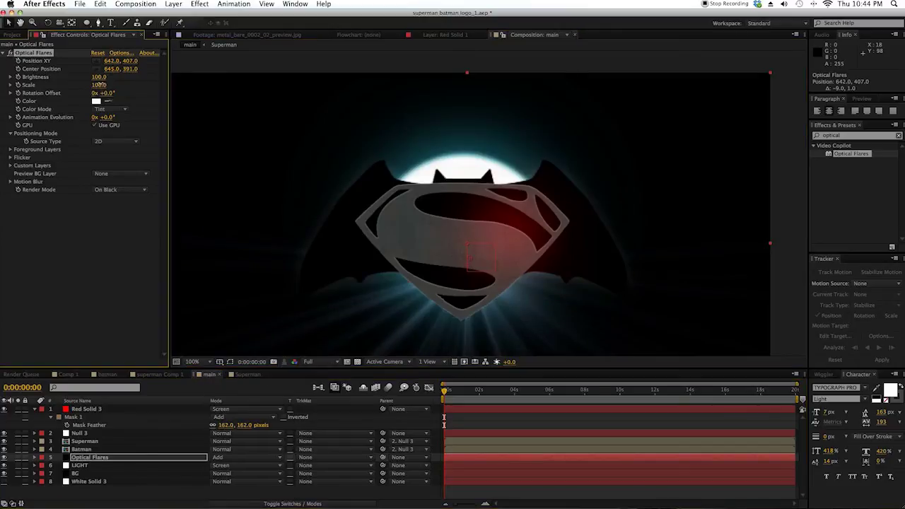
drag(97, 85, 102, 85)
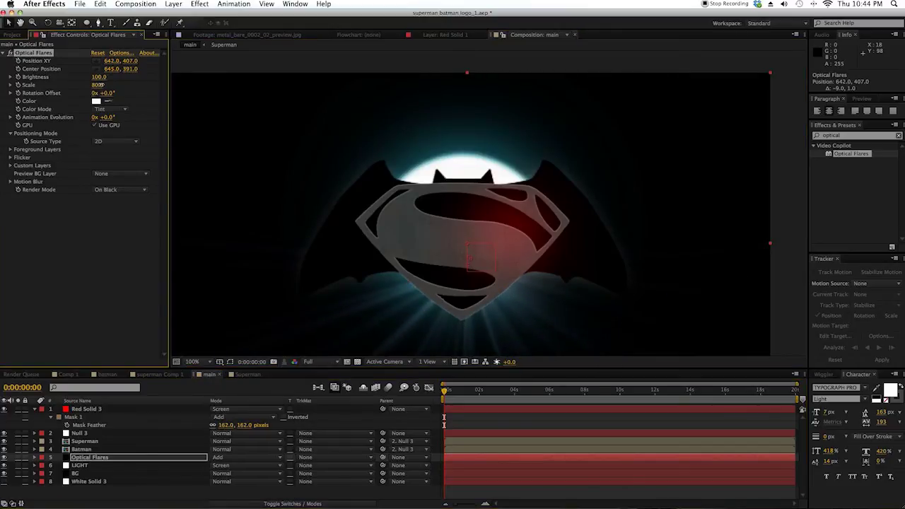
Step: Apply the Curves effect to the Superman layer
key(comma)
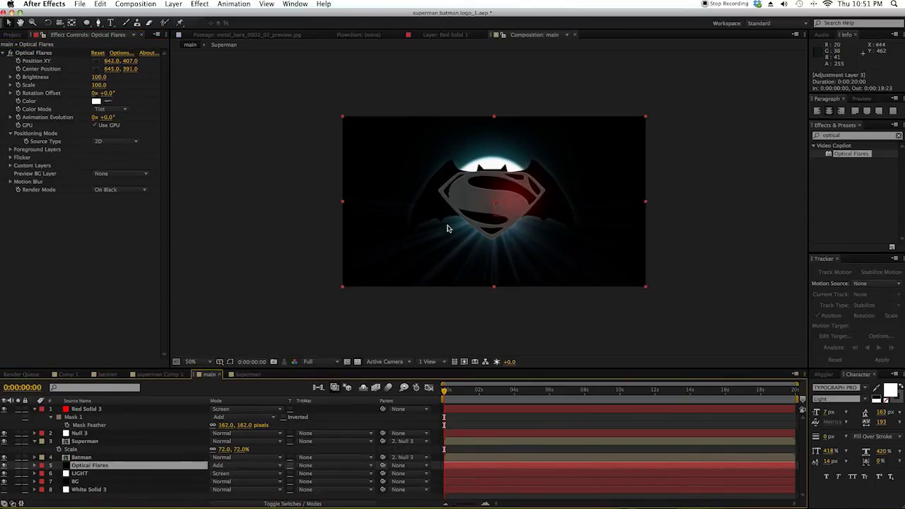
scroll(448, 224, up, 4)
scroll(453, 219, down, 4)
click(121, 442)
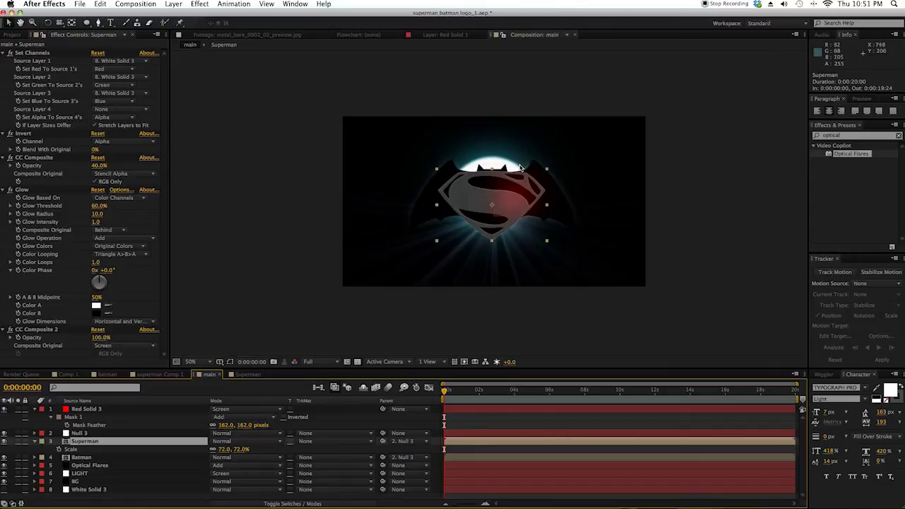
click(849, 135)
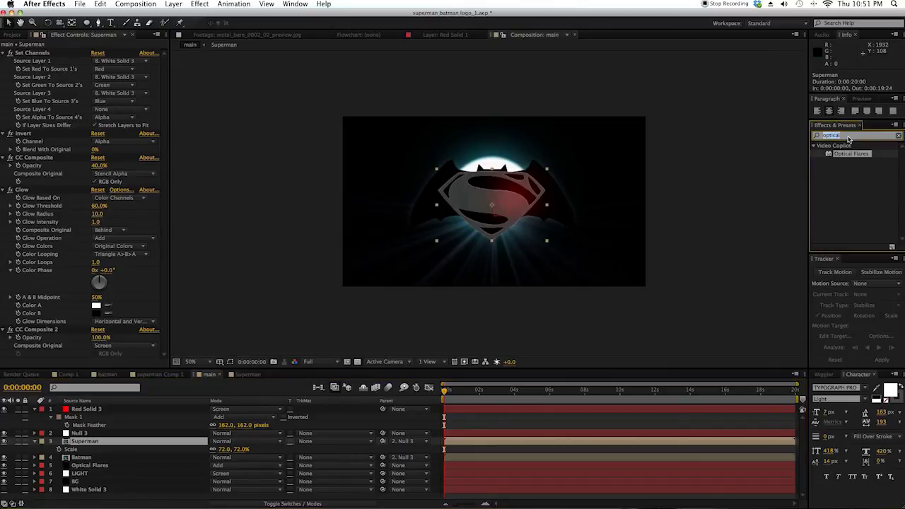
text(curve)
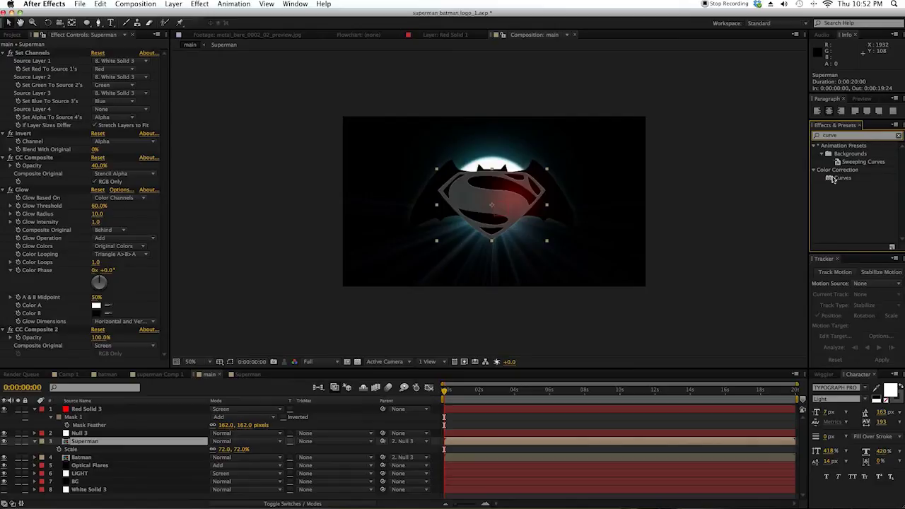
double_click(835, 178)
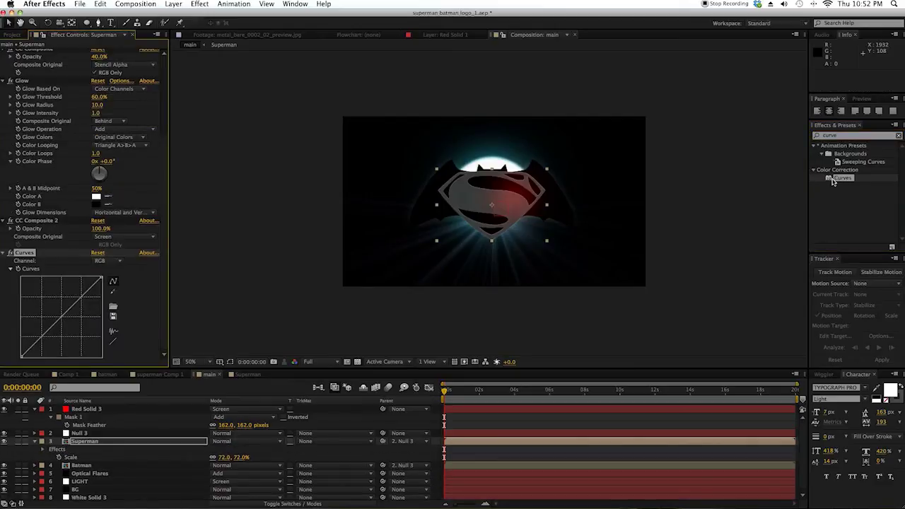
Step: Shape the Superman layer's RGB curve into an S by raising the highlights and lowering the shadows
key(slash)
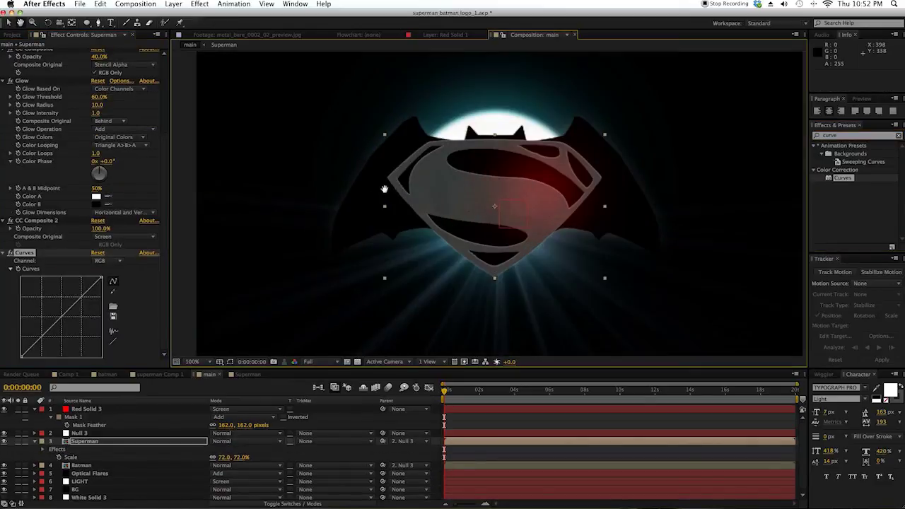
drag(80, 297, 74, 293)
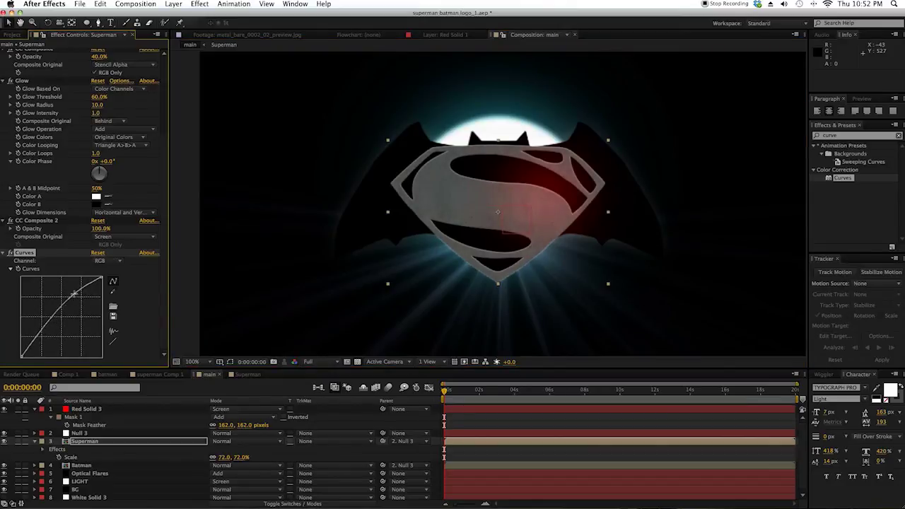
mouse_move(40, 329)
mouse_down()
mouse_move(50, 340)
mouse_move(44, 344)
mouse_up()
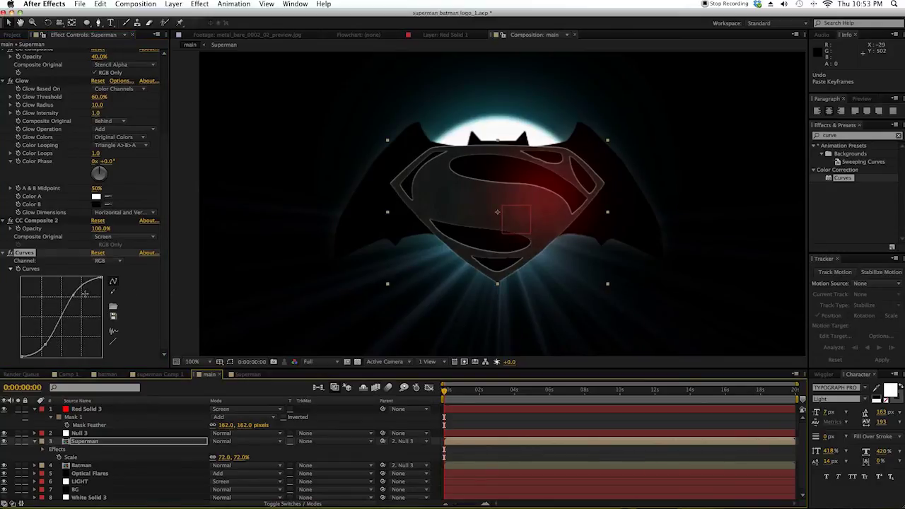
Step: Add a Gaussian Blur effect to the Superman layer between its first CC Composite and Glow effects
key(period)
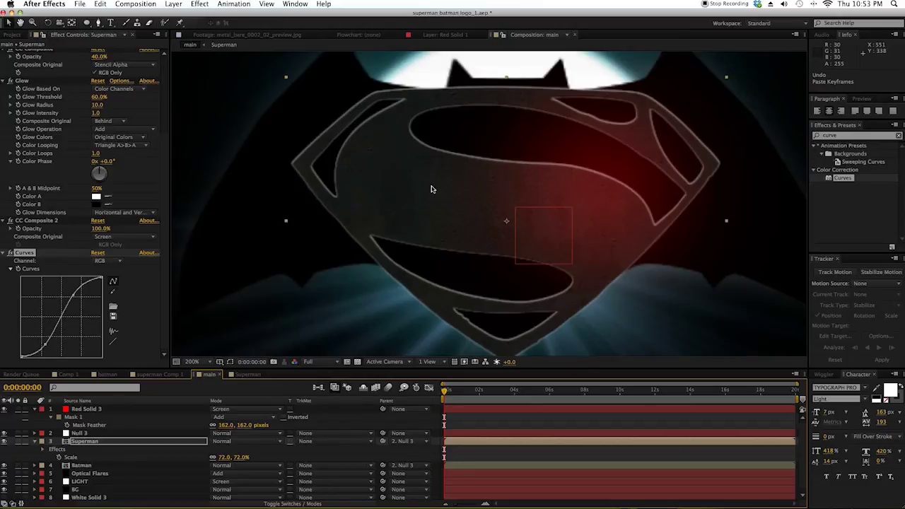
scroll(112, 293, up, 5)
scroll(112, 293, up, 1)
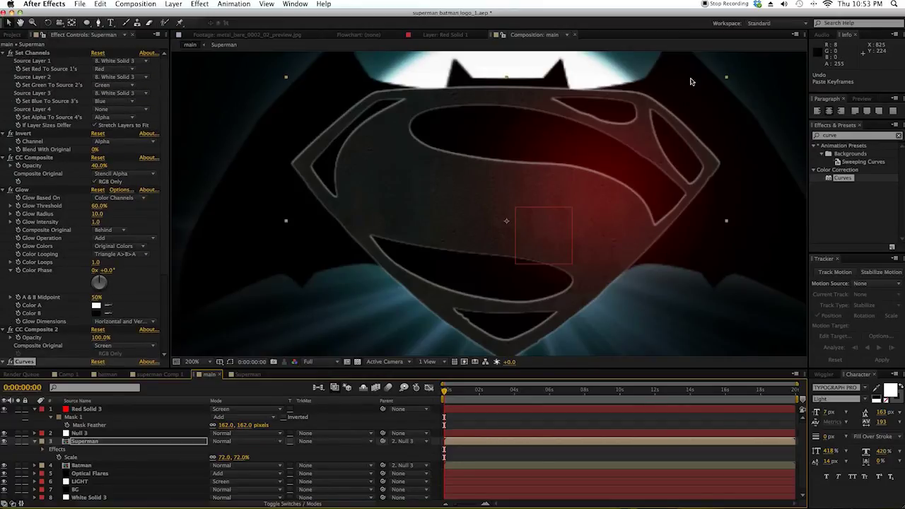
double_click(848, 136)
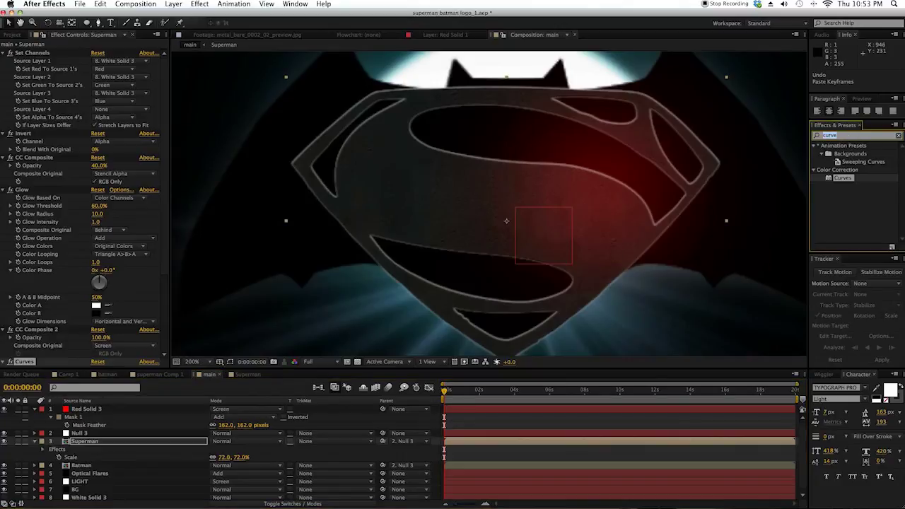
text(gauss)
drag(851, 155, 49, 182)
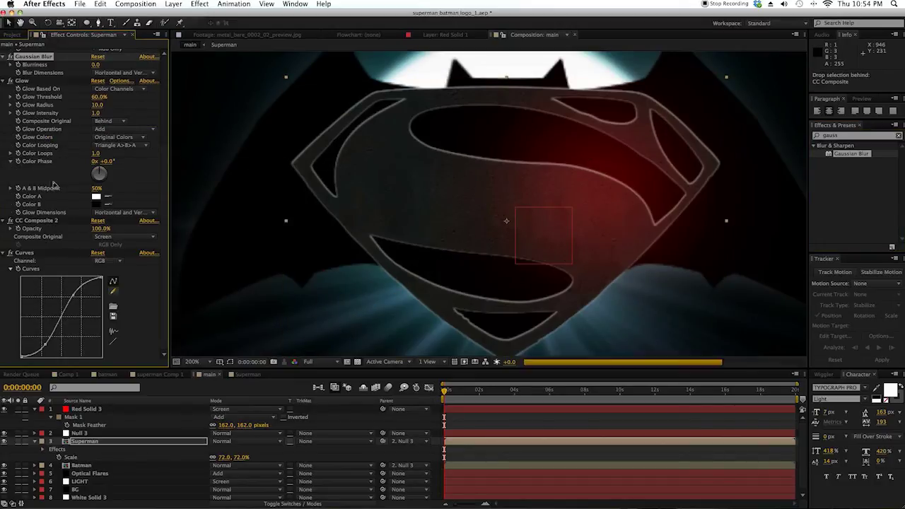
Step: Set the Gaussian Blur's blurriness on the Superman layer to 2.3 and collapse the Superman and Red Solid 3 layer properties
key(comma)
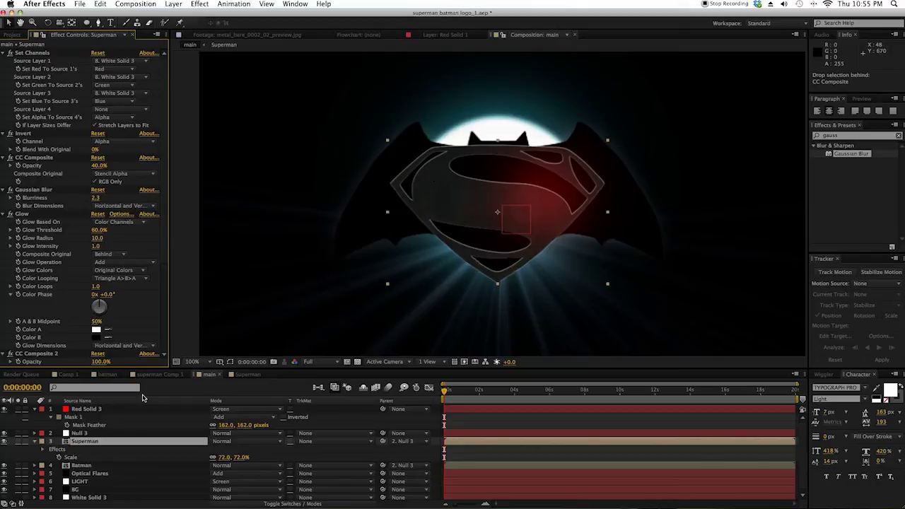
click(34, 442)
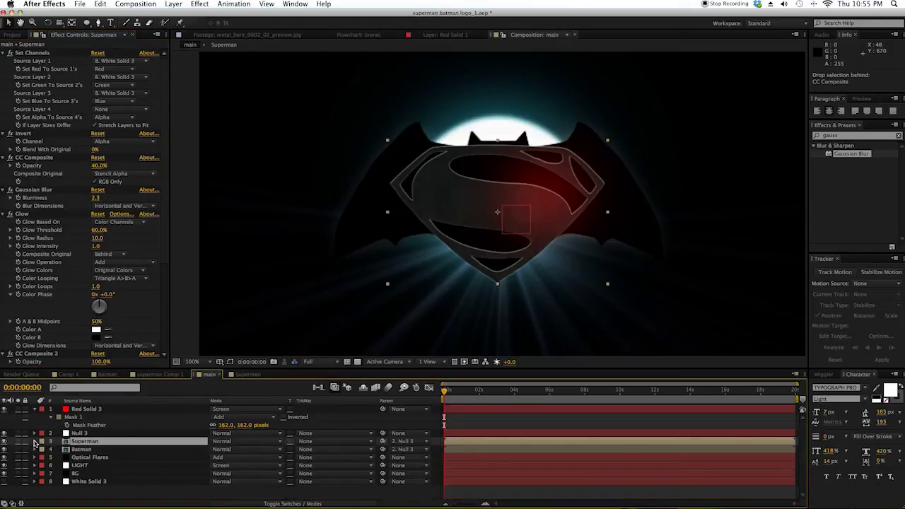
click(35, 410)
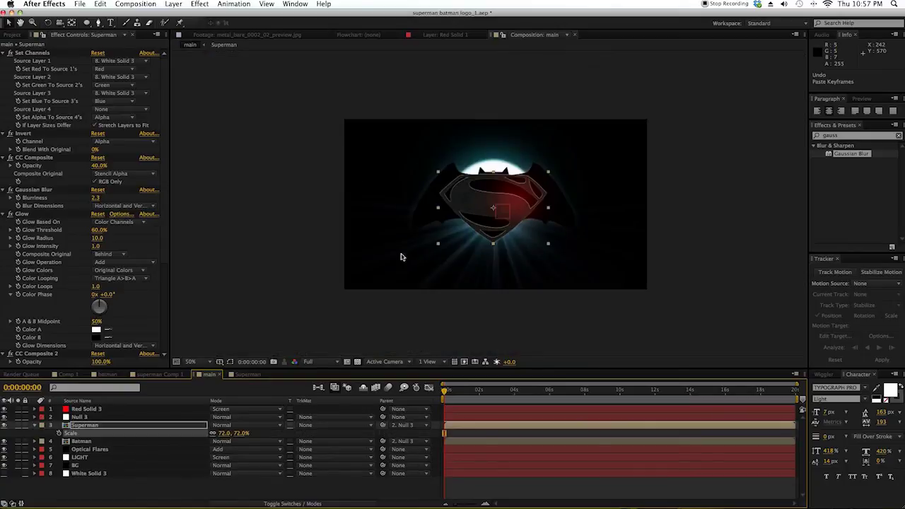
Step: Switch the time display to frames and enable Scale keyframing on the Superman layer at frame 12 with 72%
scroll(401, 256, up, 2)
scroll(400, 257, down, 2)
drag(445, 397, 454, 396)
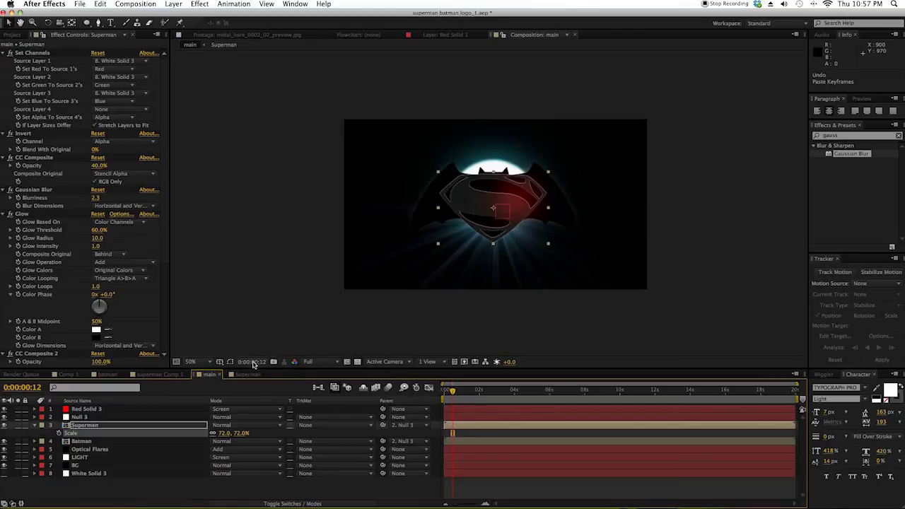
super+click(252, 362)
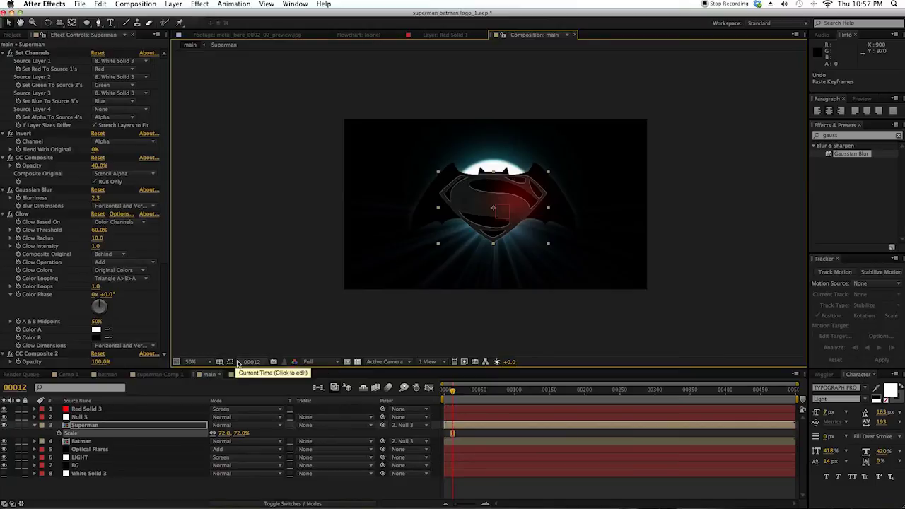
key(slash)
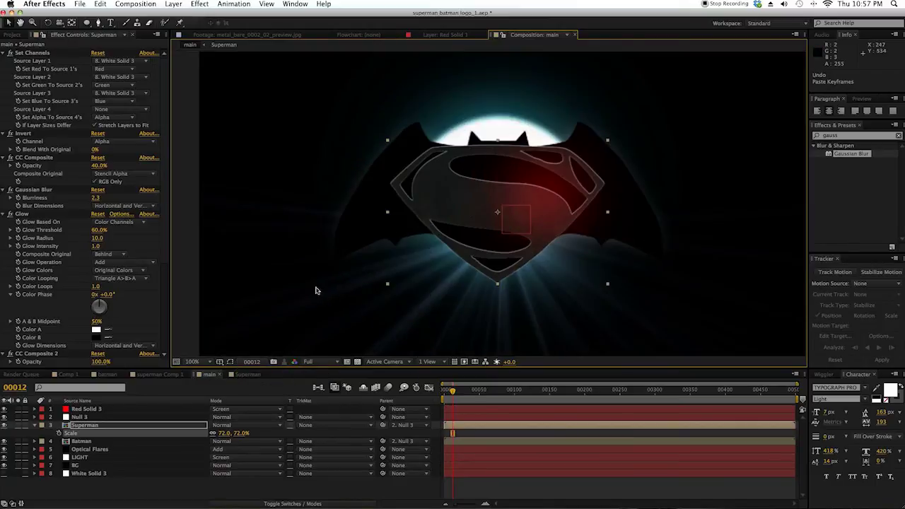
click(62, 436)
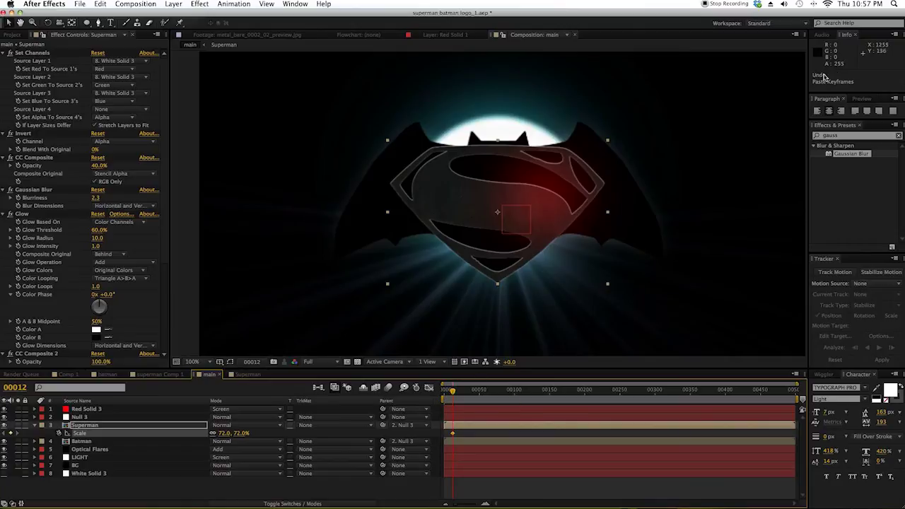
Step: Add a Scale keyframe of 474% to the Superman layer at frame 5
drag(453, 391, 447, 392)
key(comma)
key(comma)
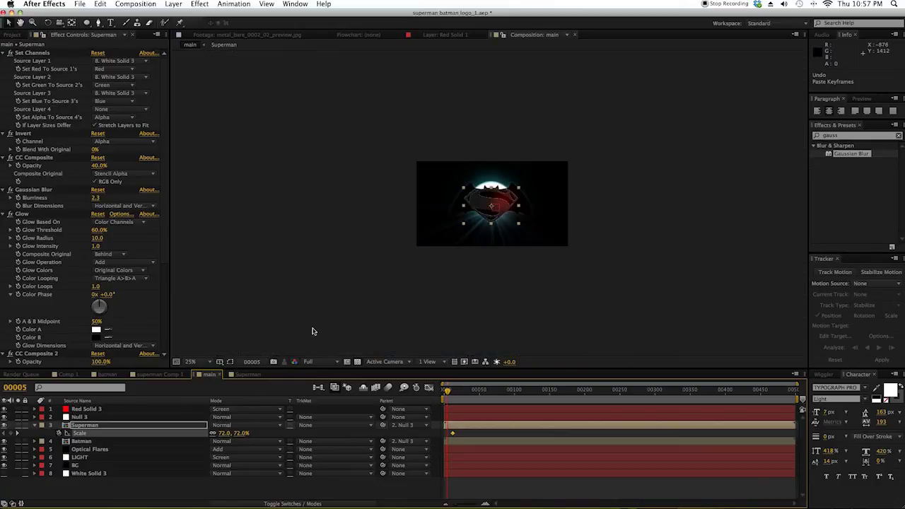
drag(234, 433, 427, 433)
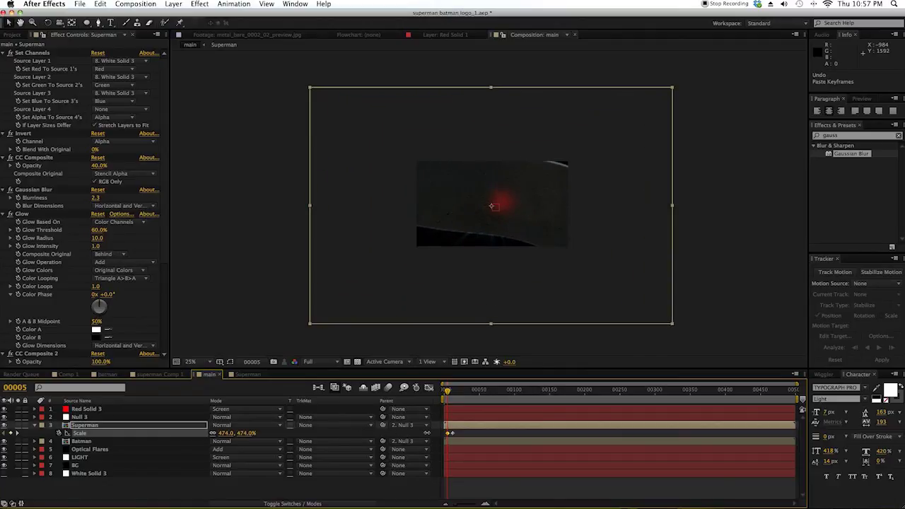
Step: Copy the Superman layer's 72% Scale keyframe and paste it at frame 75
drag(450, 398, 453, 397)
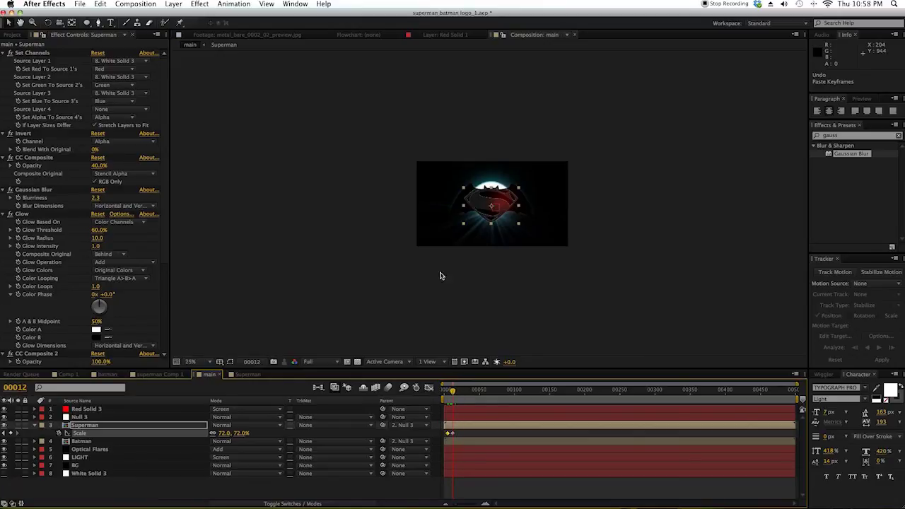
key(period)
key(period)
key(period)
key(period)
click(451, 433)
key(super+c)
click(497, 393)
key(super+v)
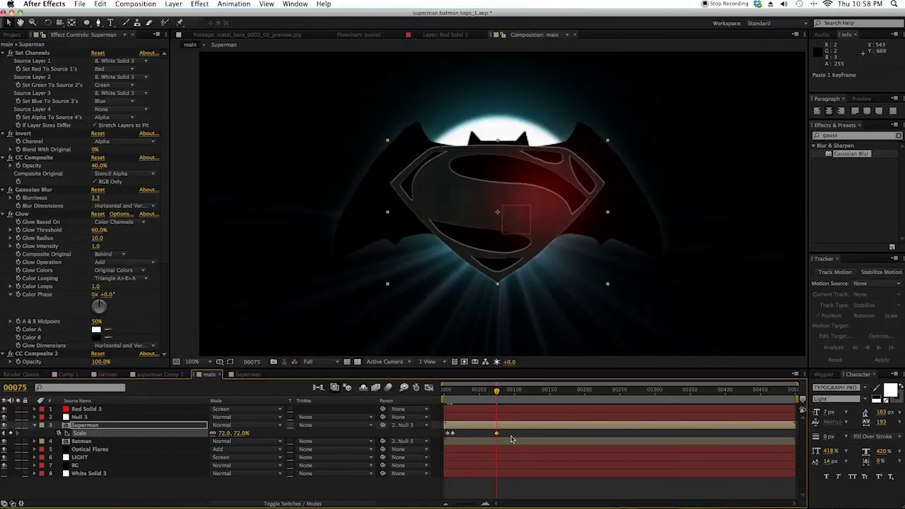
Step: Set the Superman layer's Scale to 76% at its middle keyframe on frame 13, and scrub through the animation
key(j)
click(241, 434)
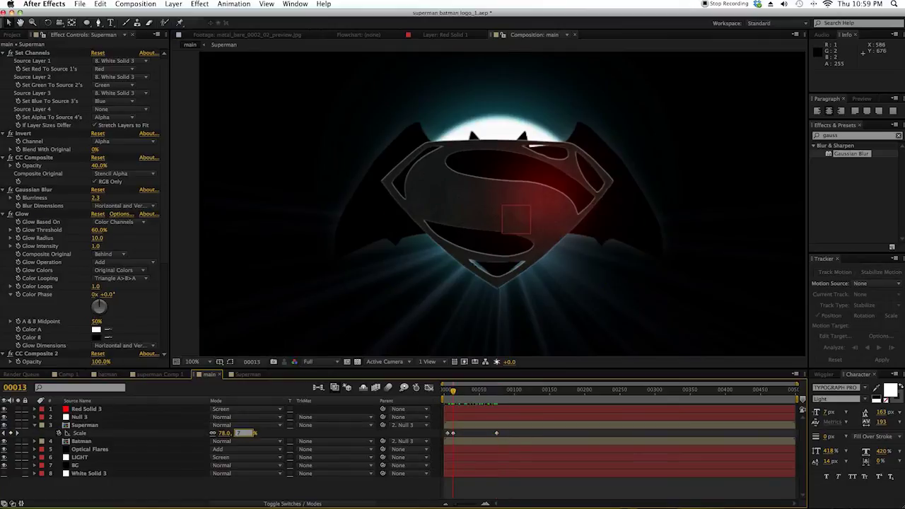
text(76)
key(Return)
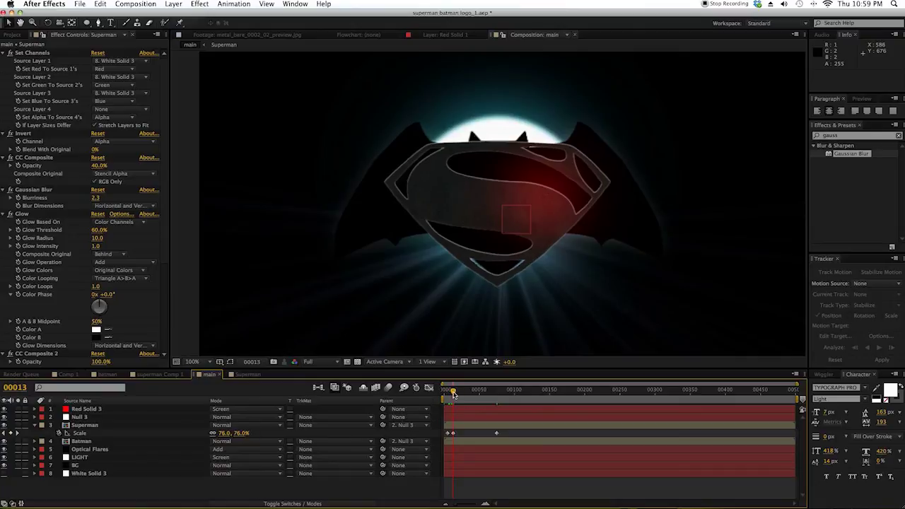
mouse_move(454, 394)
mouse_down()
mouse_move(505, 394)
mouse_move(446, 396)
mouse_up()
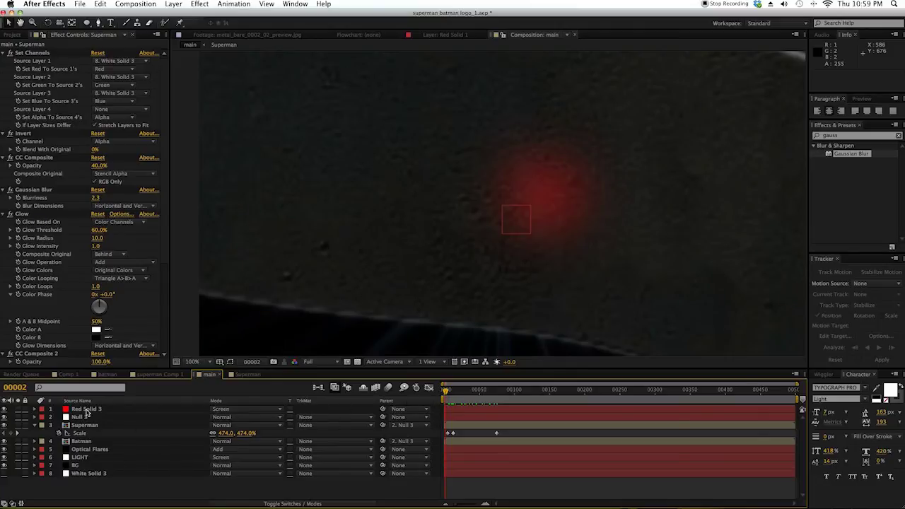
drag(452, 394, 460, 401)
Step: Enable Scale and Opacity keyframing on the LIGHT layer at frame 75, both at 100%
click(85, 460)
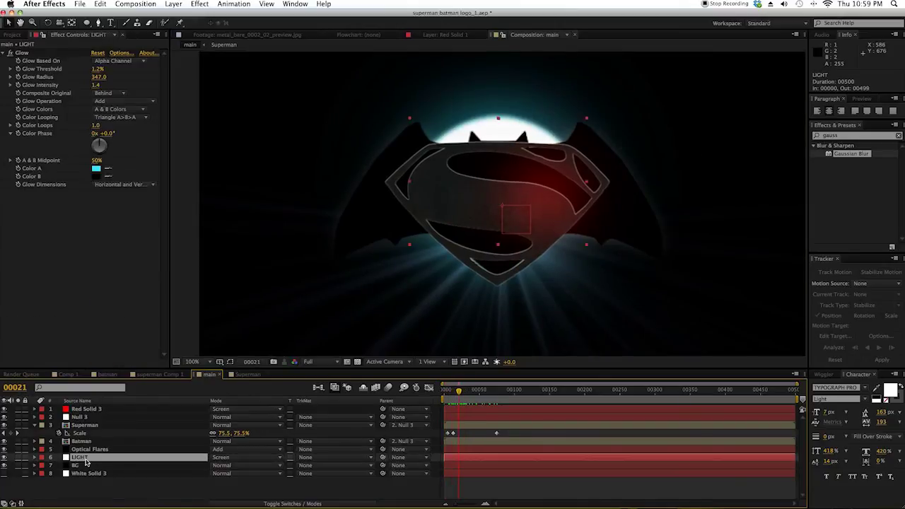
key(t)
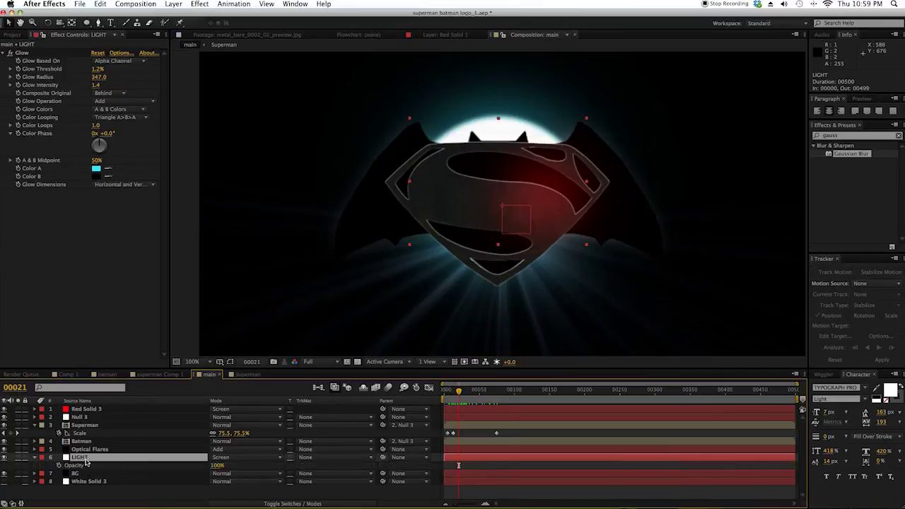
key(shift+s)
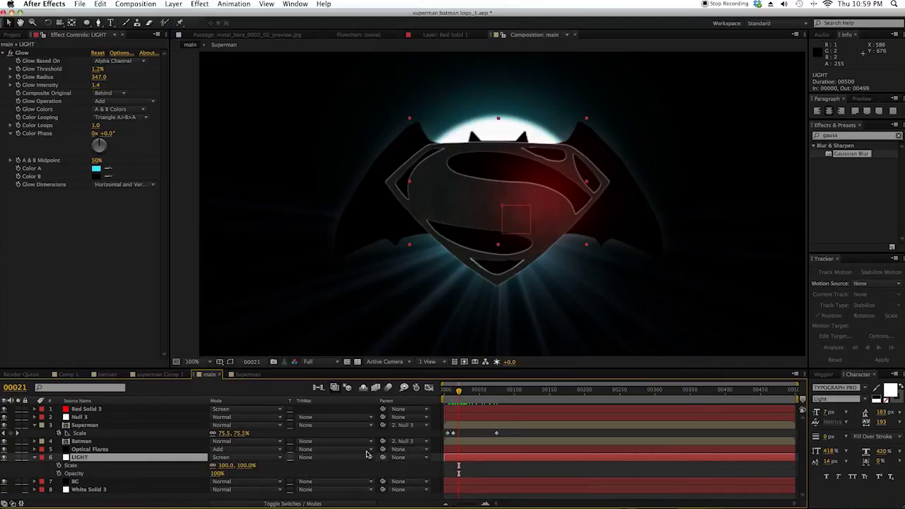
click(499, 396)
click(59, 465)
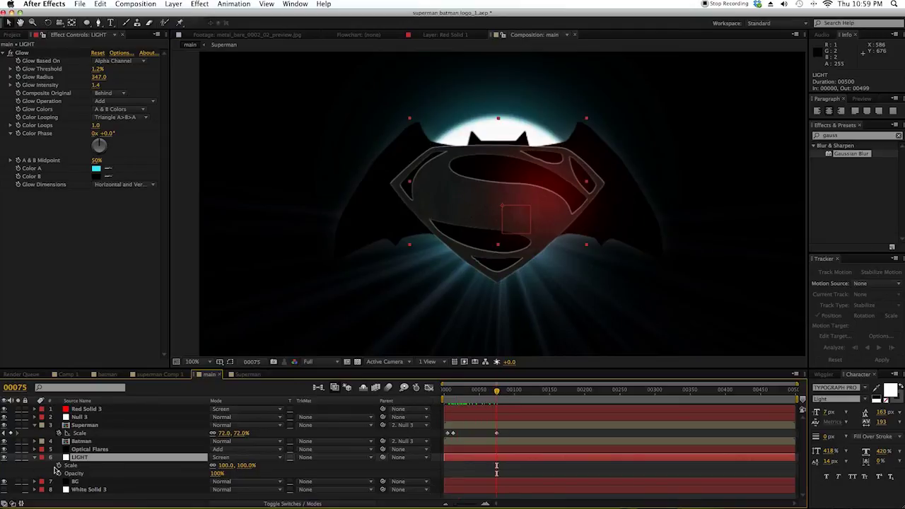
click(59, 474)
Step: Keyframe the LIGHT layer at frame 26 with Opacity 0% and Scale 74%
click(464, 393)
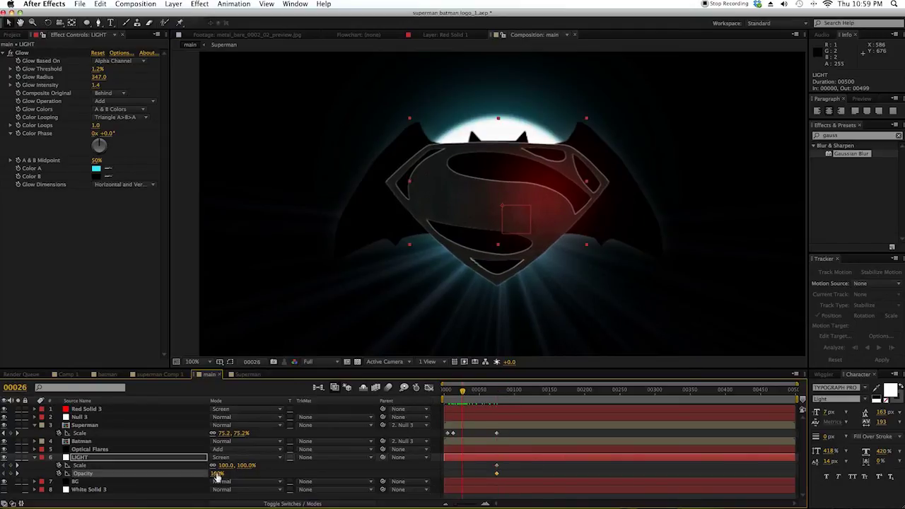
drag(216, 473, 162, 473)
drag(249, 467, 236, 468)
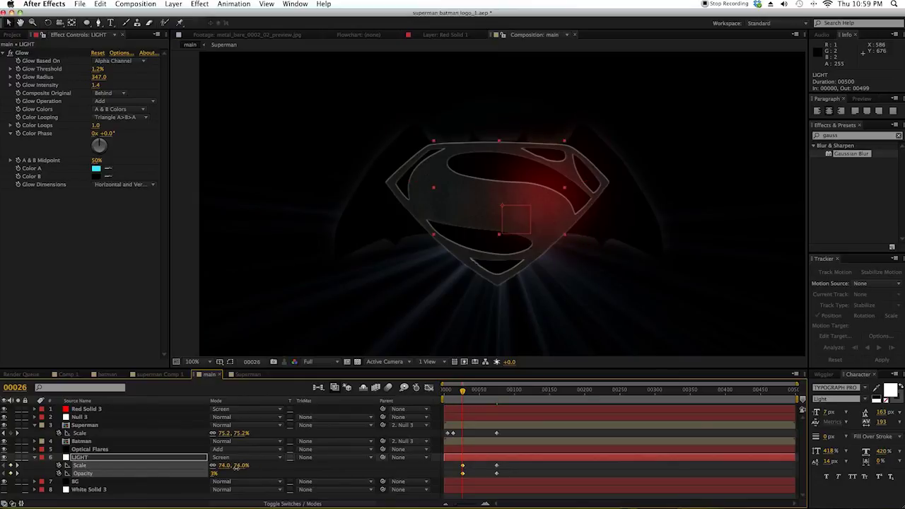
click(212, 476)
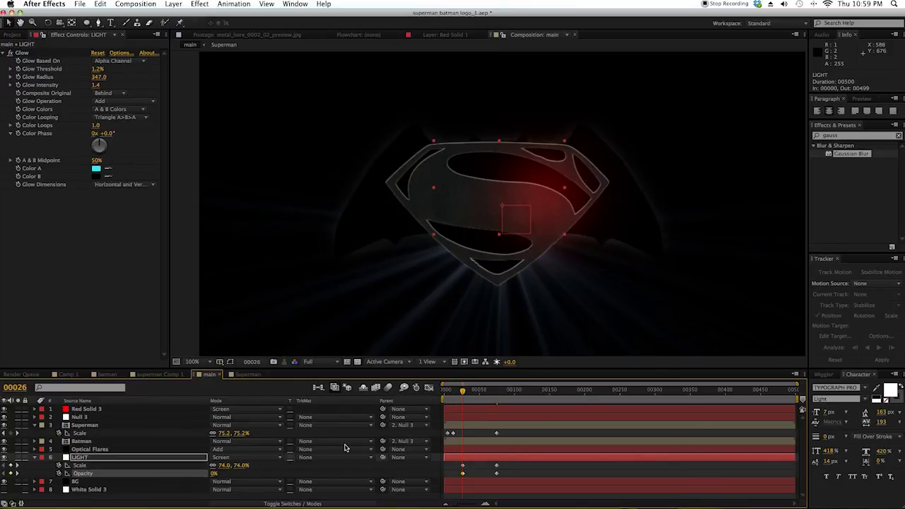
Step: Keyframe the Optical Flares Brightness at 100 on frame 76 and lower it on frame 26 until the rays go dark
drag(464, 397, 497, 400)
click(92, 458)
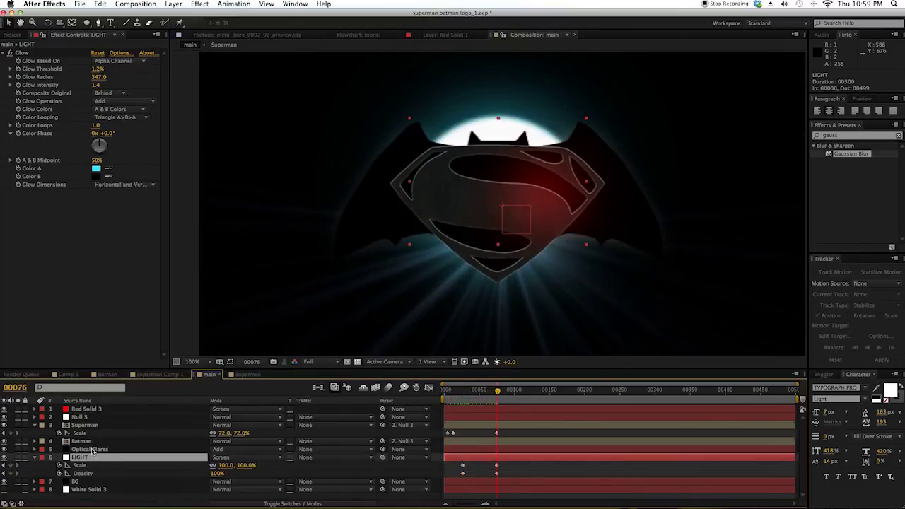
click(92, 450)
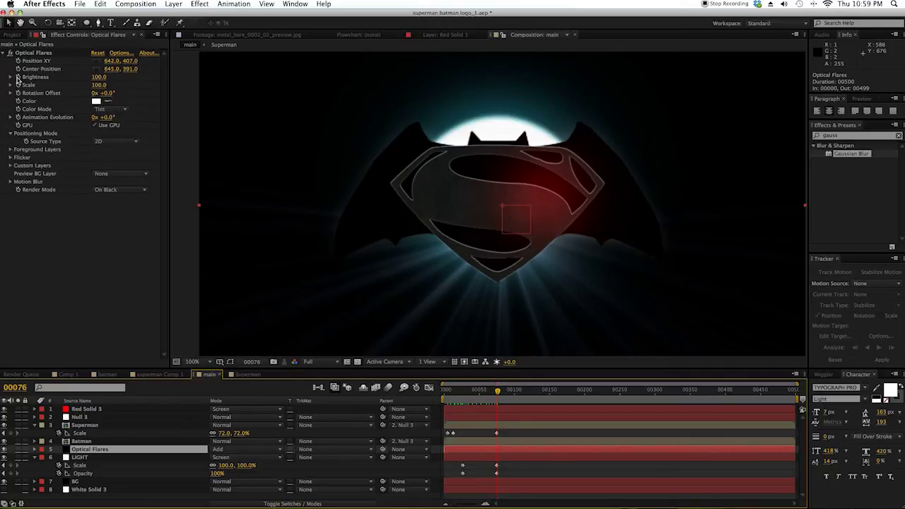
click(34, 53)
drag(502, 394, 463, 393)
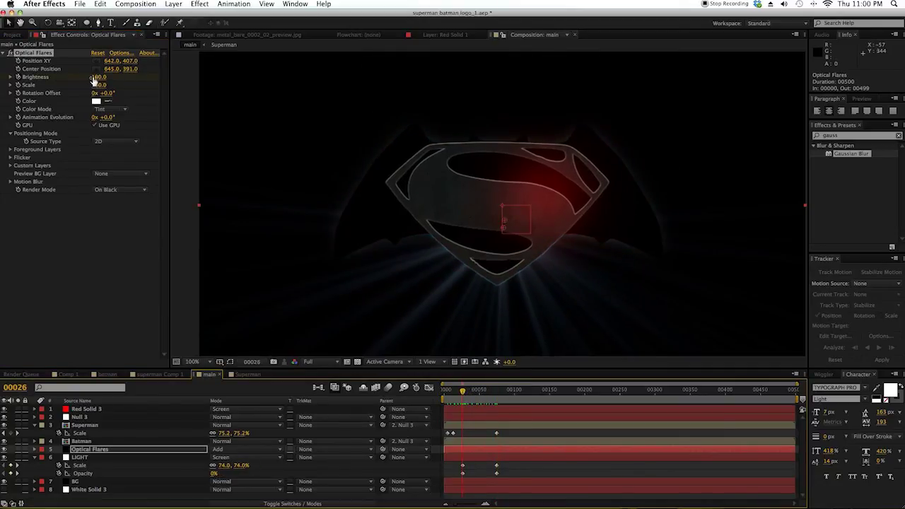
drag(98, 77, 26, 76)
click(484, 391)
drag(487, 393, 497, 394)
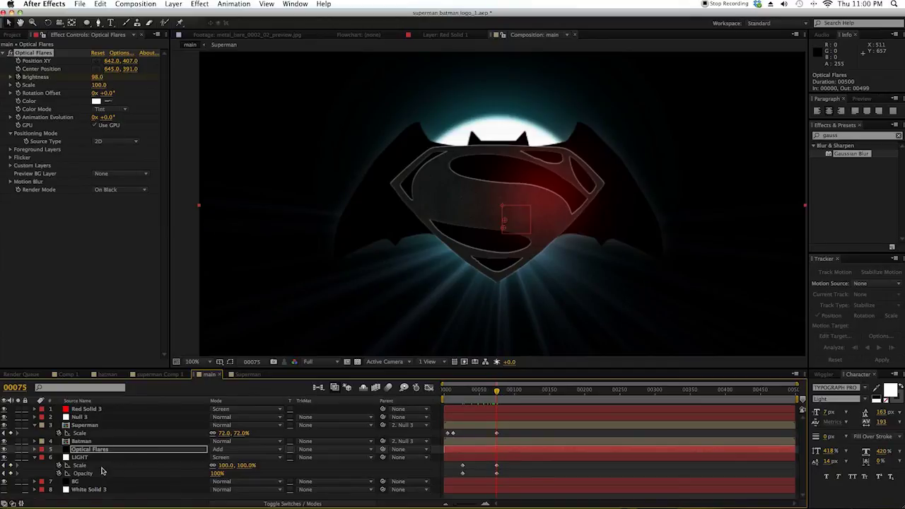
Step: Keyframe the Batman layer's Glow Radius at 123 on frame 75 and at 0 on frame 26
click(100, 443)
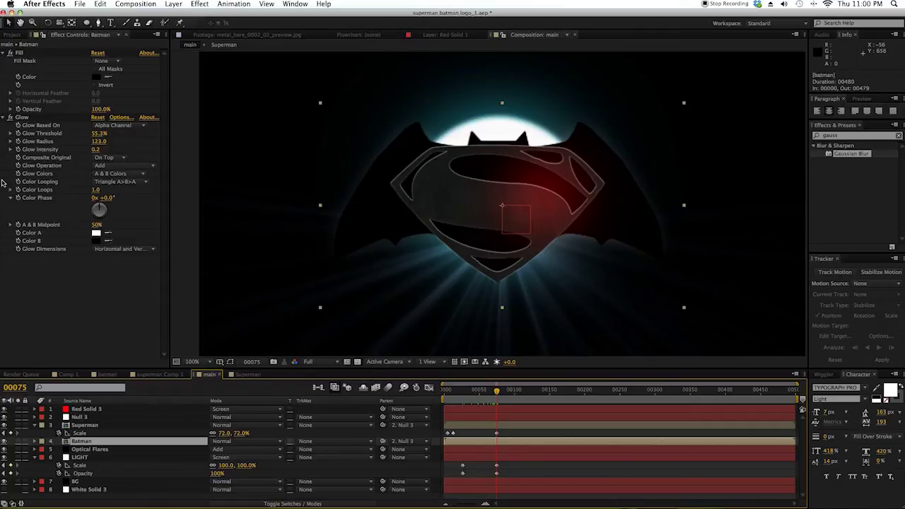
click(18, 142)
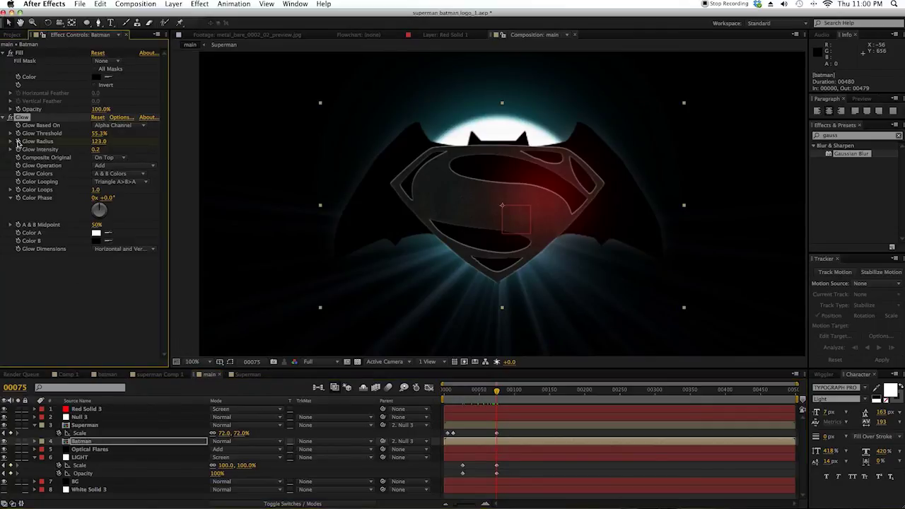
drag(498, 394, 462, 399)
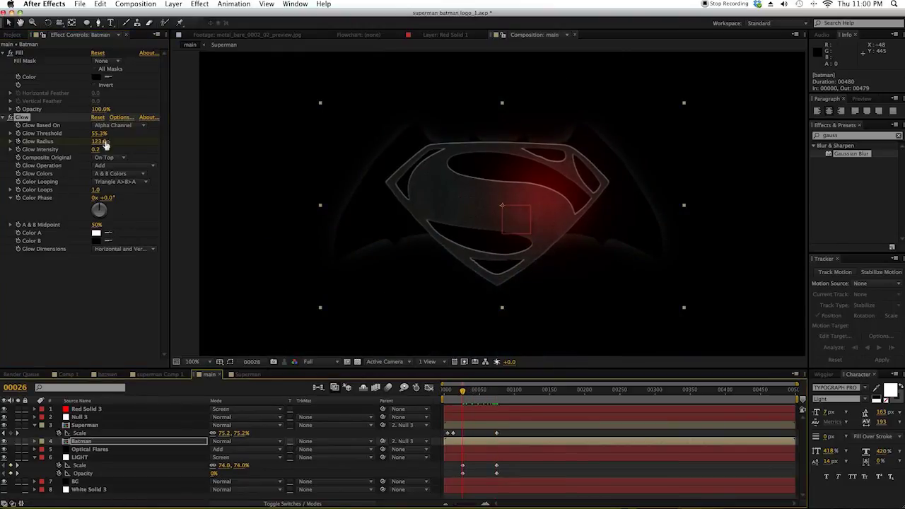
drag(101, 142, 62, 141)
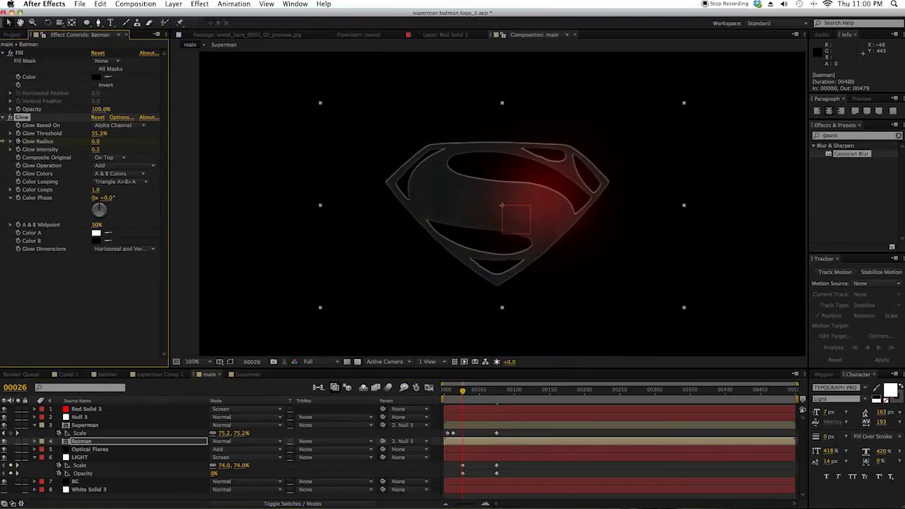
Step: Keyframe Red Solid 3's Opacity at 100% on frame 75 and lower it on frame 26
drag(467, 396, 501, 408)
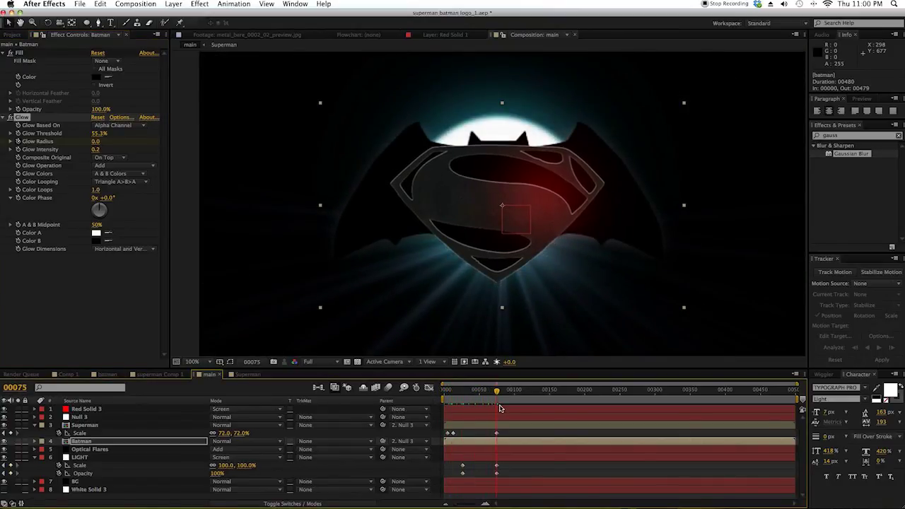
click(142, 410)
key(t)
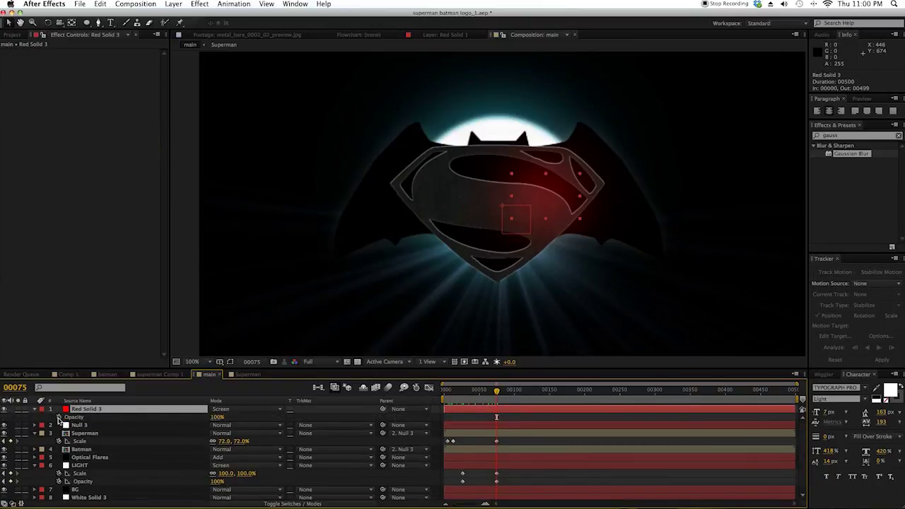
click(59, 418)
click(464, 401)
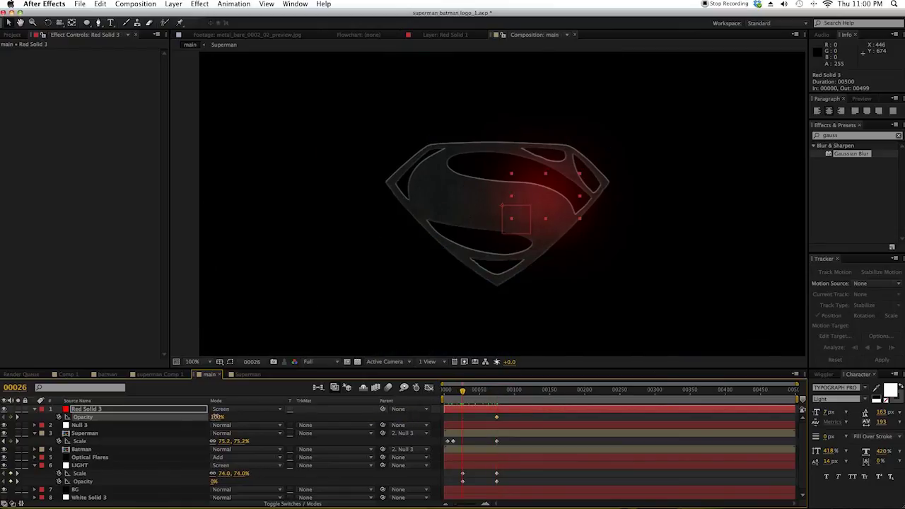
drag(217, 416, 198, 418)
Step: Shift Red Solid 3's two Opacity keyframes to about frames 35 and 84
drag(463, 392, 502, 395)
click(497, 418)
key(F2)
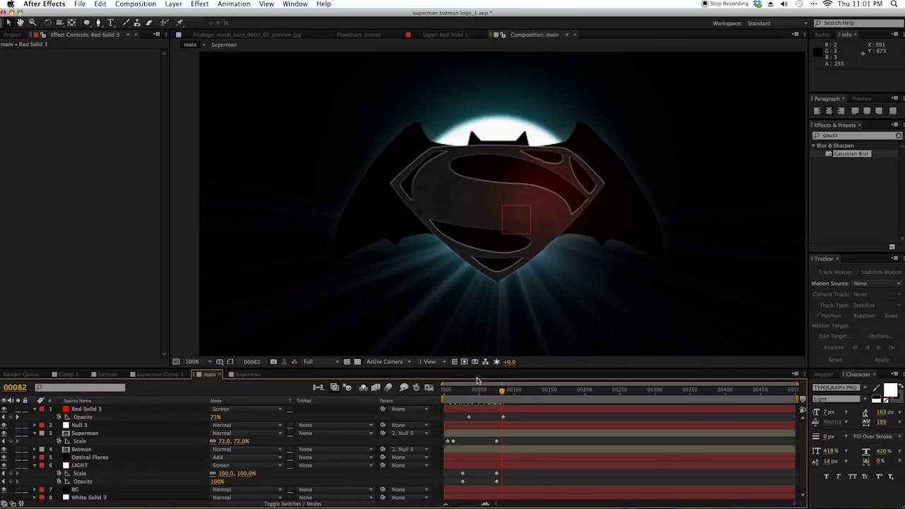
Step: Apply Easy Ease Out to the Superman layer's 474% Scale keyframe at frame 5
right_click(449, 442)
mouse_move(546, 501)
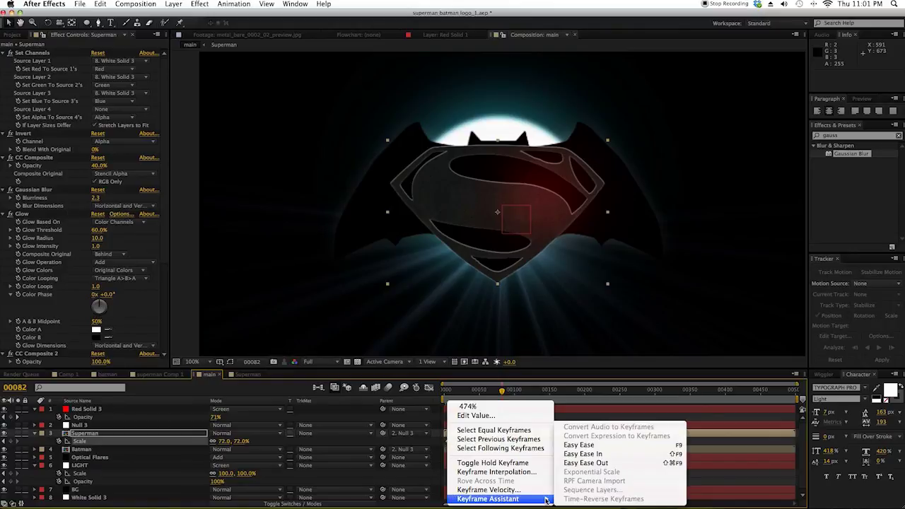
click(614, 464)
Step: Apply Easy Ease In to the Superman layer's 76% Scale keyframe, and Easy Ease to the Red Solid 3, LIGHT and last Superman keyframes
right_click(451, 445)
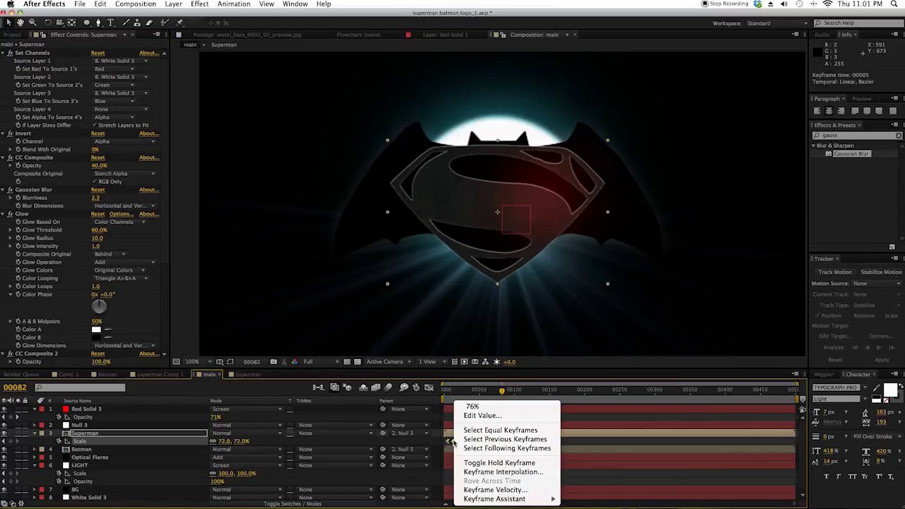
mouse_move(520, 499)
click(582, 454)
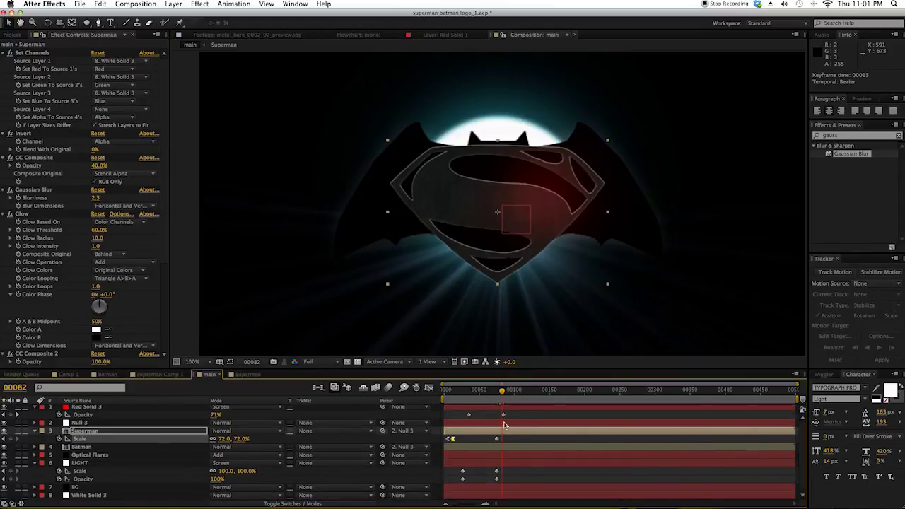
key(super+alt+a)
key(F9)
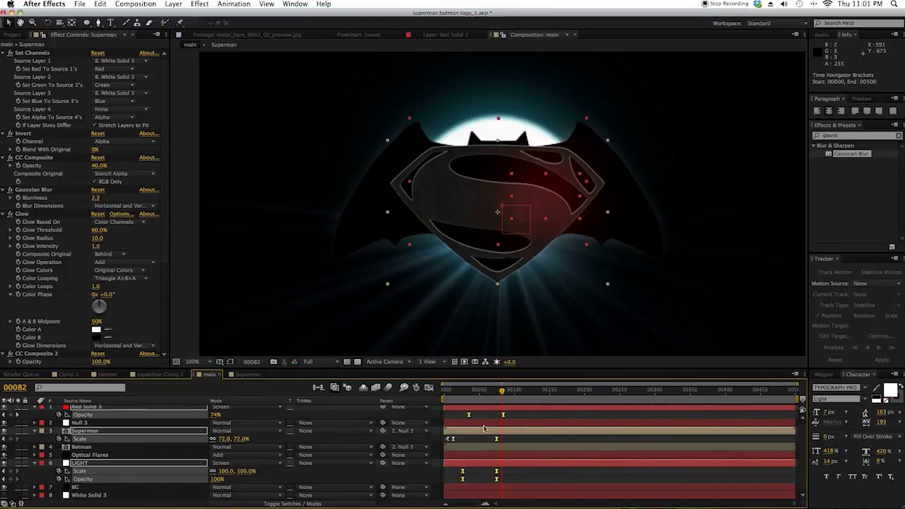
Step: Shorten the work area to end at frame 105 and preview the animation from the first frame
key(Home)
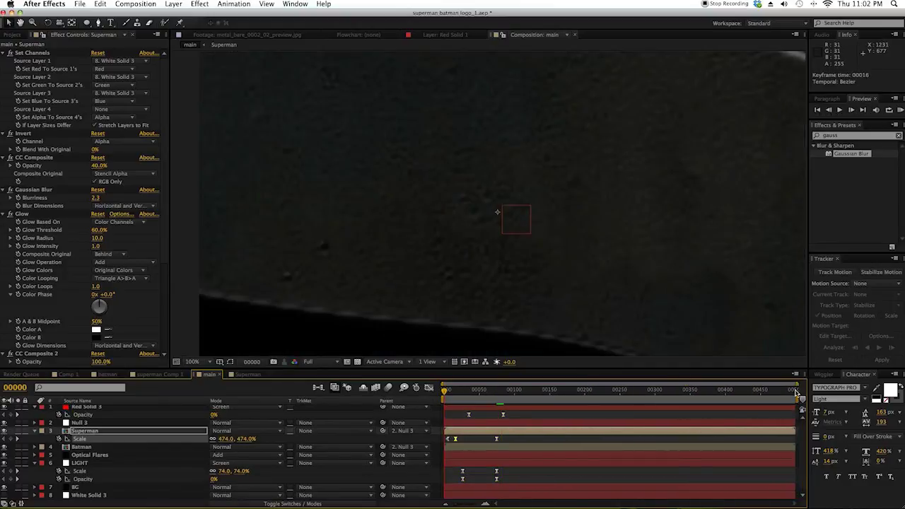
drag(796, 401, 520, 401)
click(901, 111)
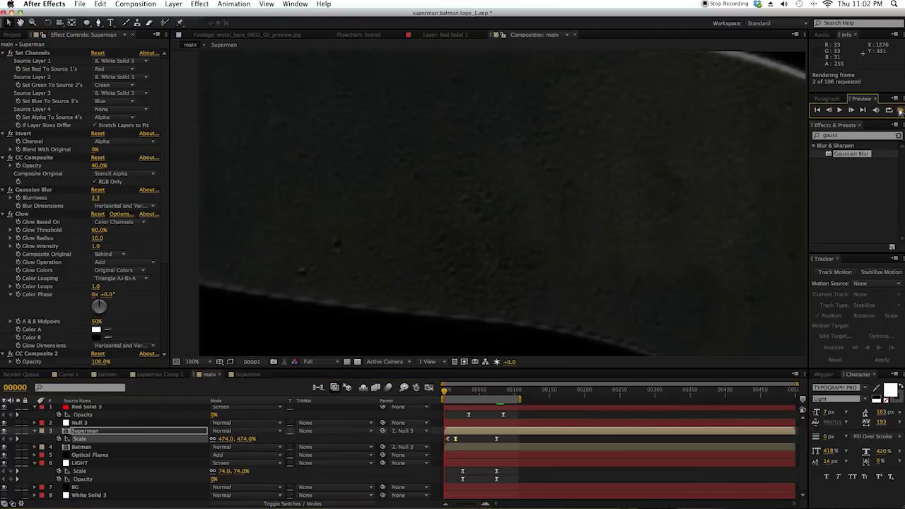
click(592, 196)
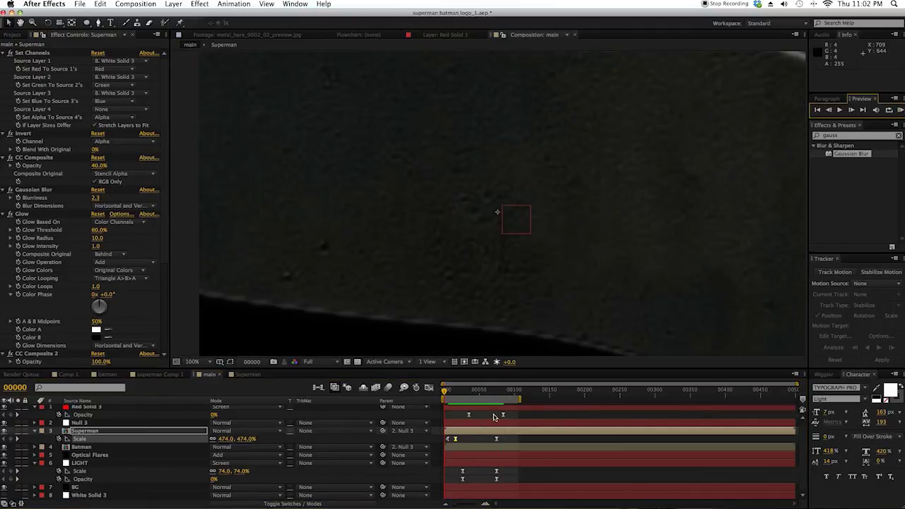
right_click(503, 415)
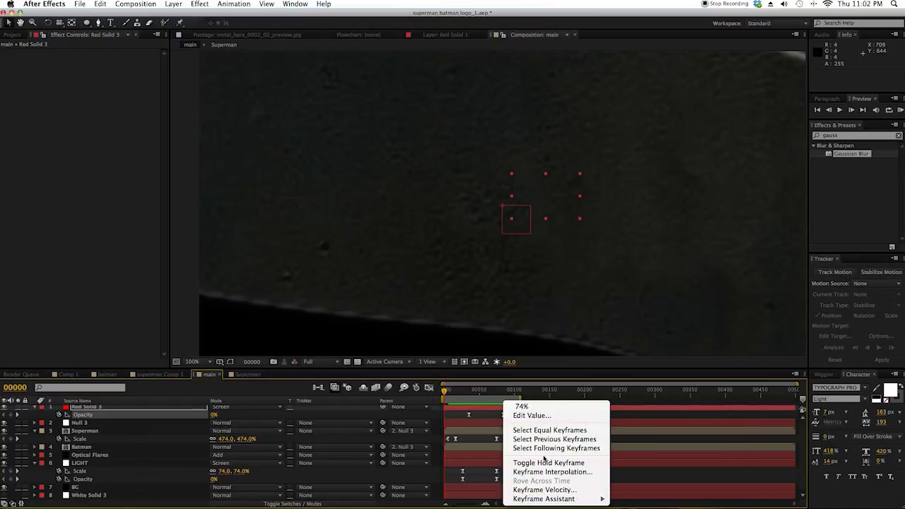
click(472, 468)
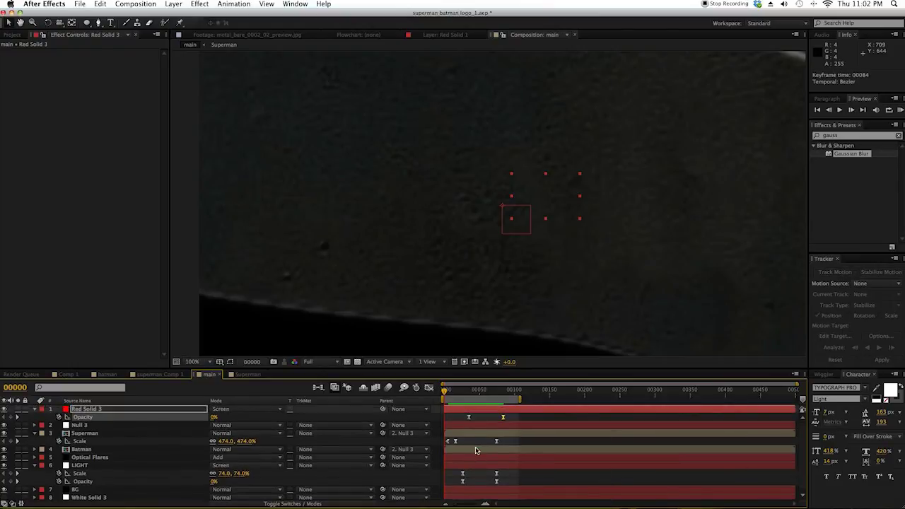
Step: Add a new adjustment layer above all other layers in the main composition
click(457, 393)
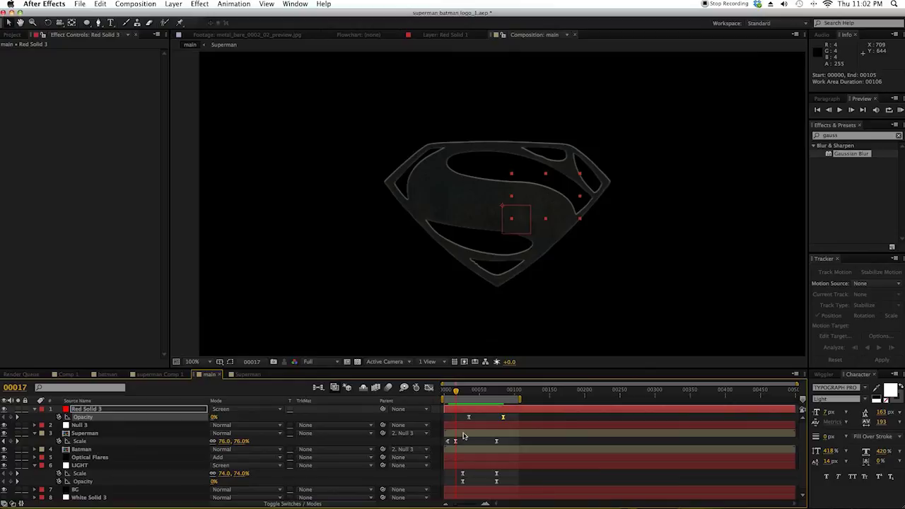
click(170, 4)
mouse_move(226, 15)
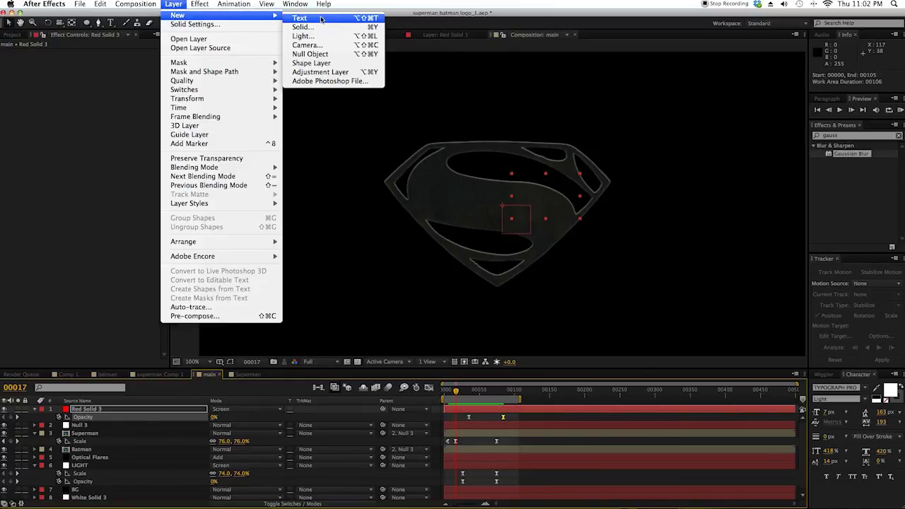
click(326, 72)
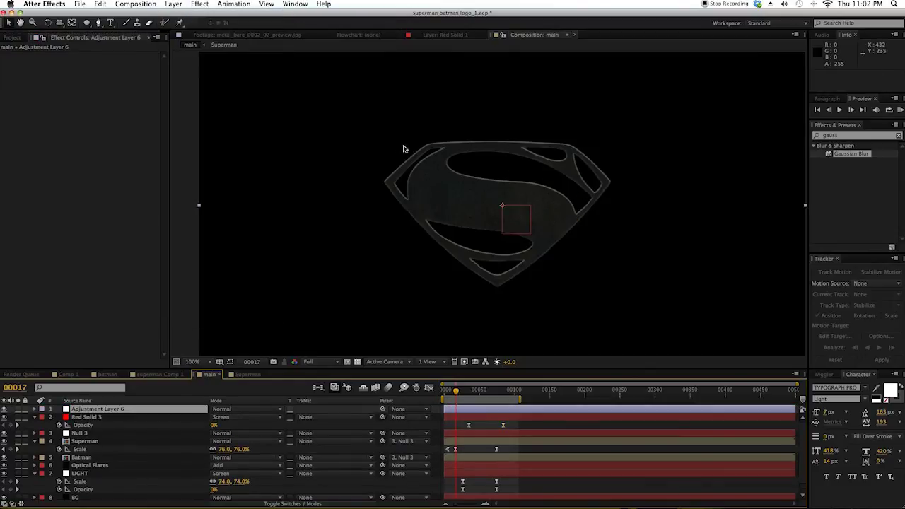
Step: Find the Curves effect and apply it to the new adjustment layer
click(865, 135)
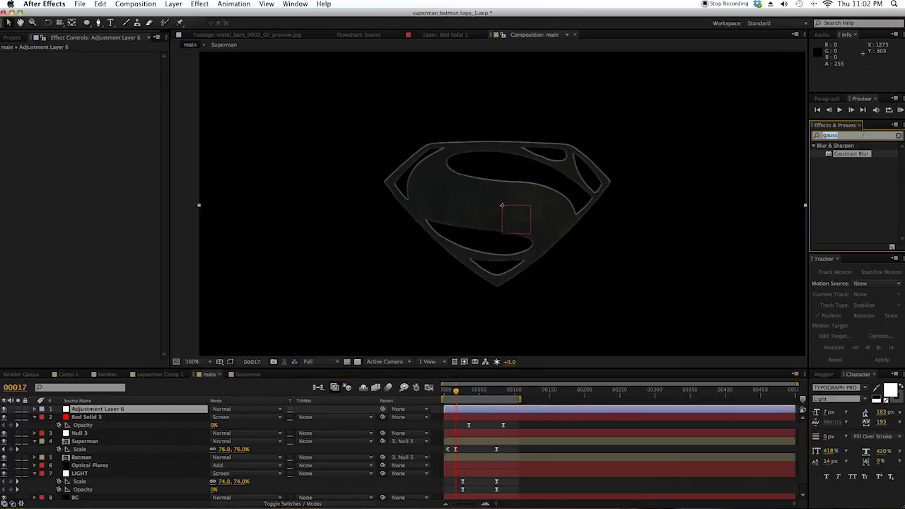
key(BackSpace)
text(curve)
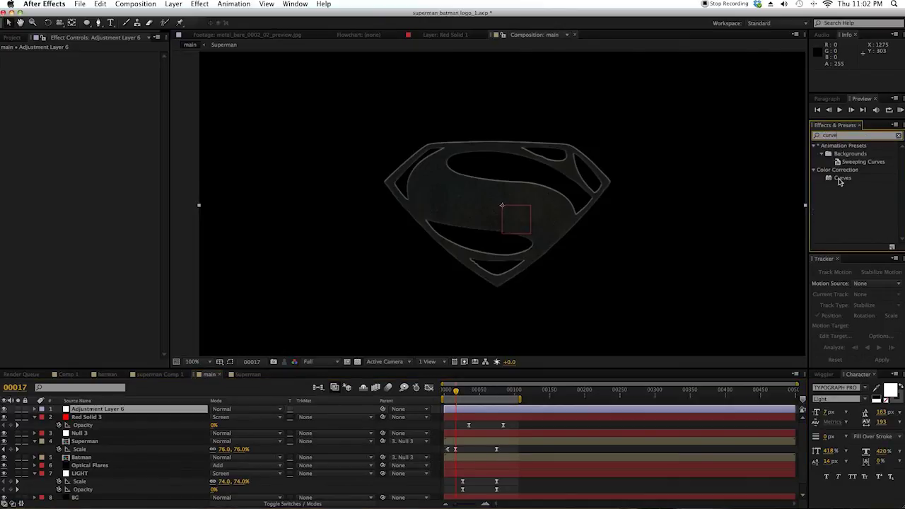
drag(842, 177, 150, 413)
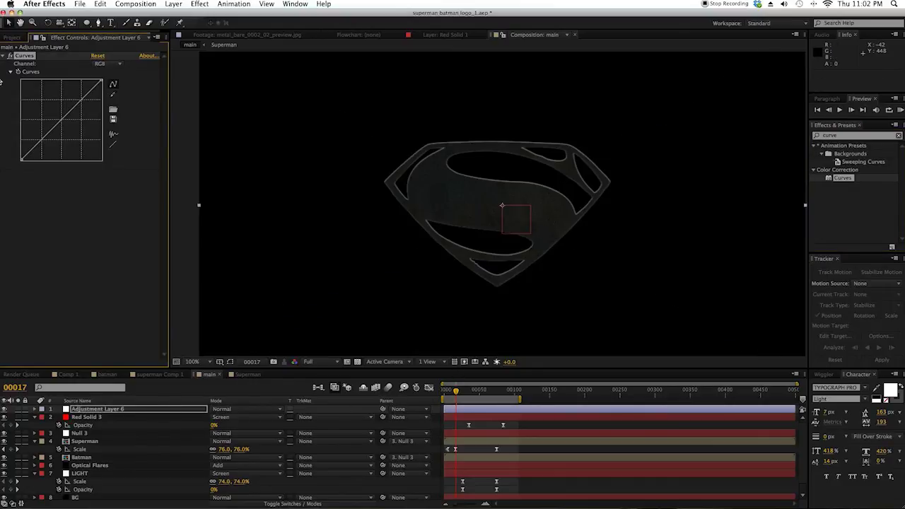
Step: Keyframe the adjustment layer's Curves as a straight line at frame 23 and as a contrasty S-curve with darkened shadows at frame 0
mouse_move(458, 394)
mouse_down()
mouse_move(472, 394)
mouse_move(461, 395)
mouse_up()
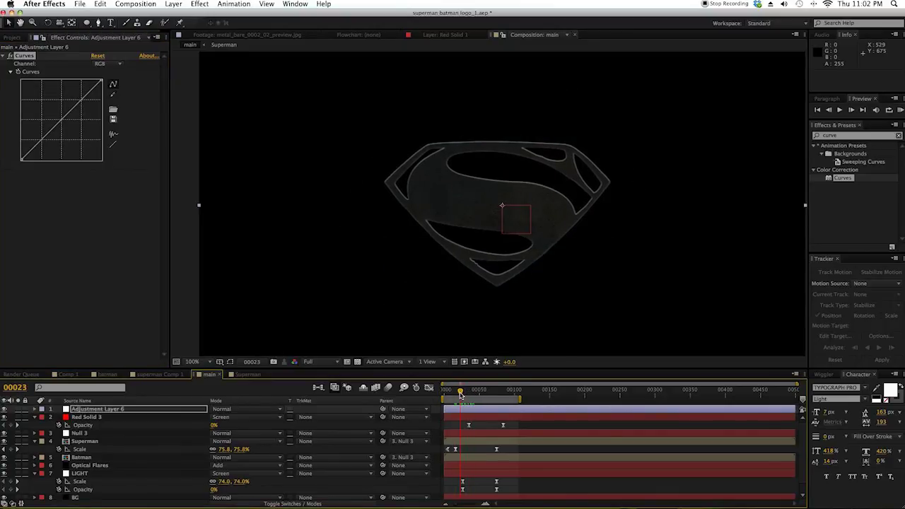
click(18, 75)
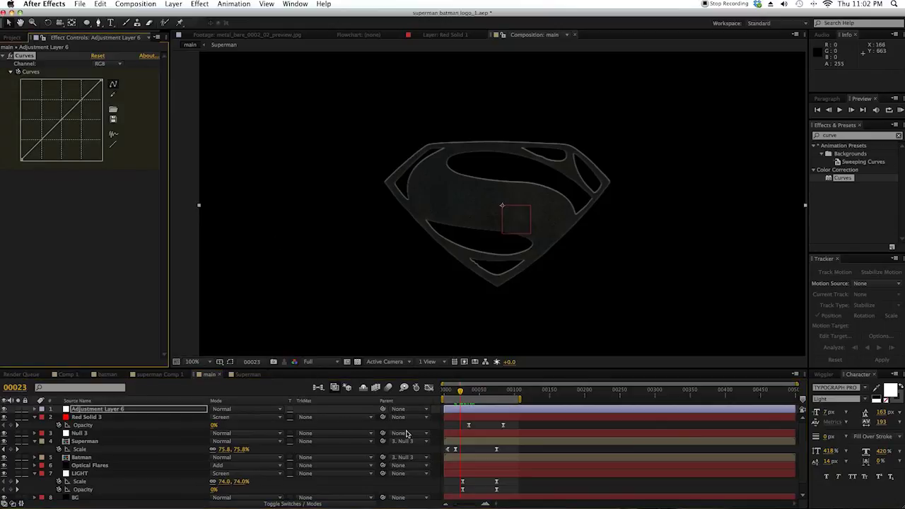
drag(452, 395, 444, 395)
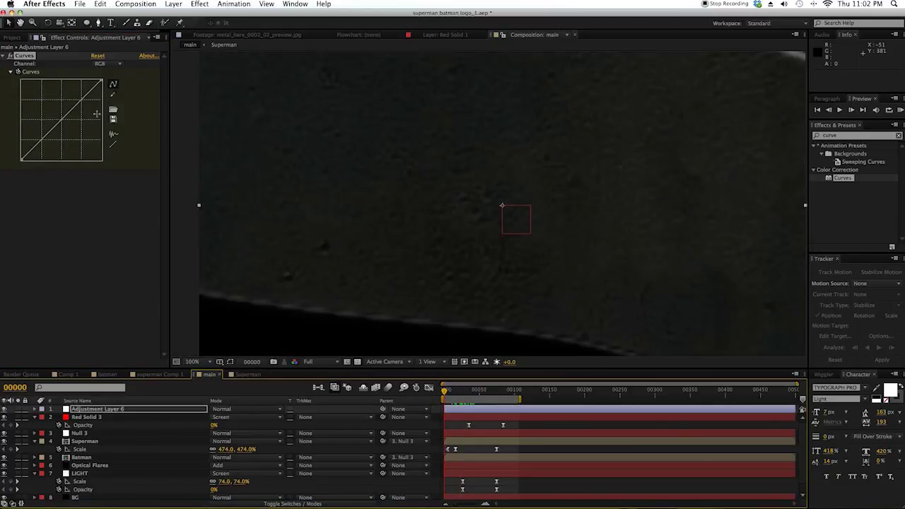
key(comma)
key(comma)
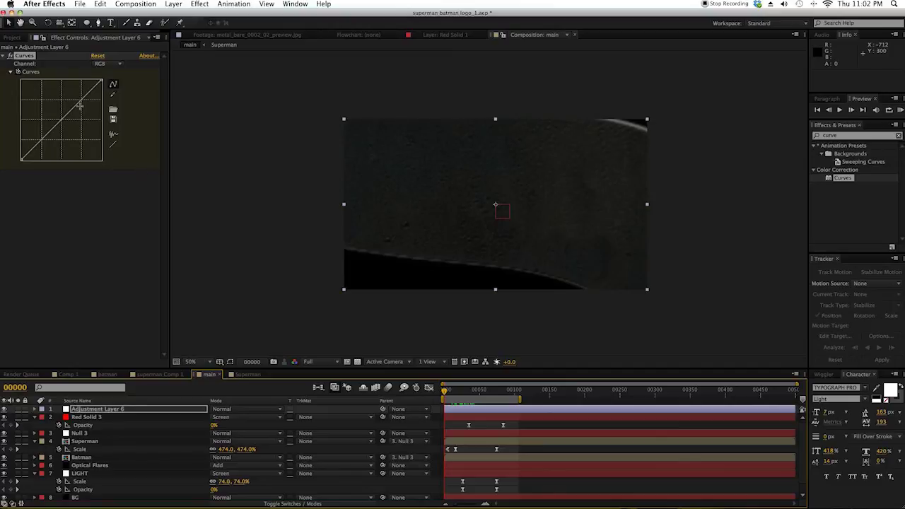
drag(78, 100, 72, 98)
drag(41, 134, 48, 141)
scroll(415, 253, down, 1)
scroll(416, 258, up, 1)
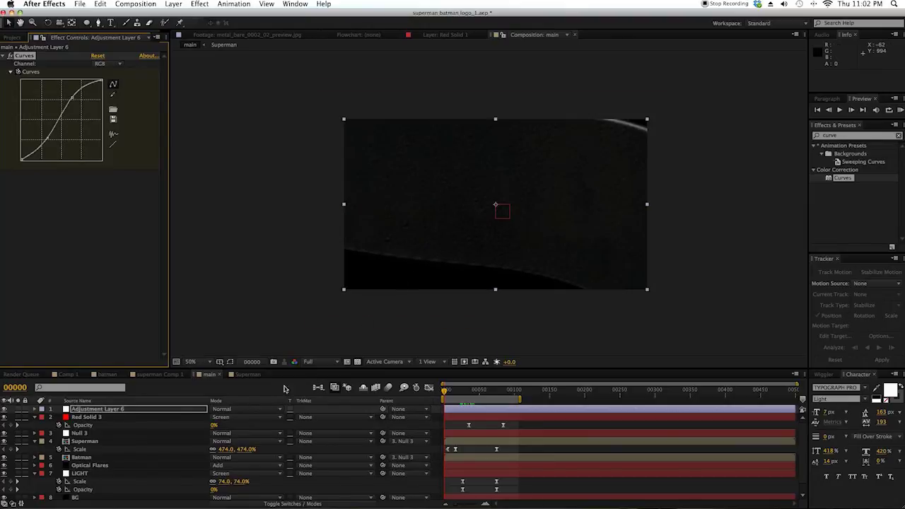
Step: Reveal the adjustment layer's Curves keyframes in the timeline and scrub through the opening frames to check the transition
click(154, 413)
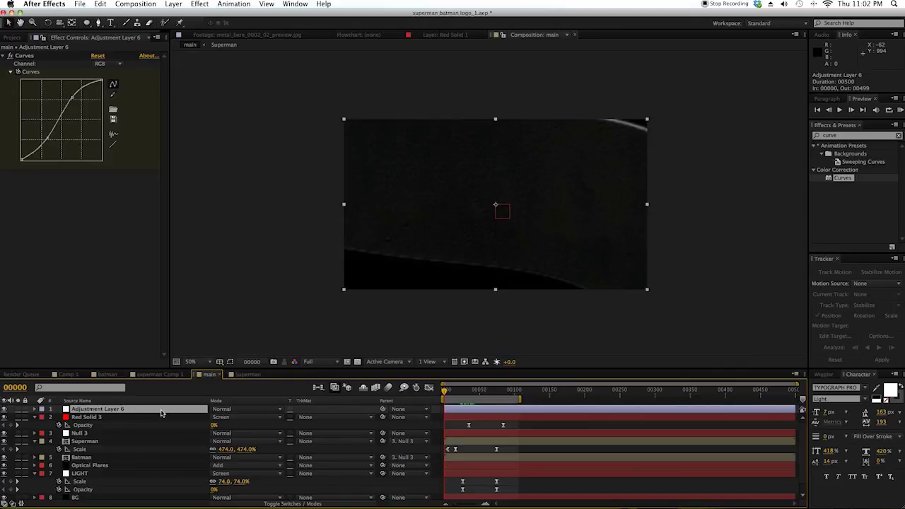
key(e)
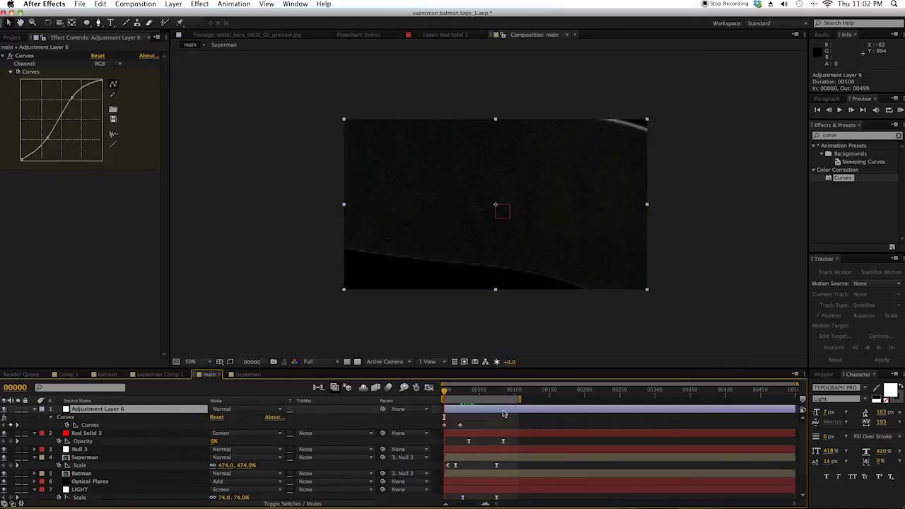
drag(446, 393, 460, 394)
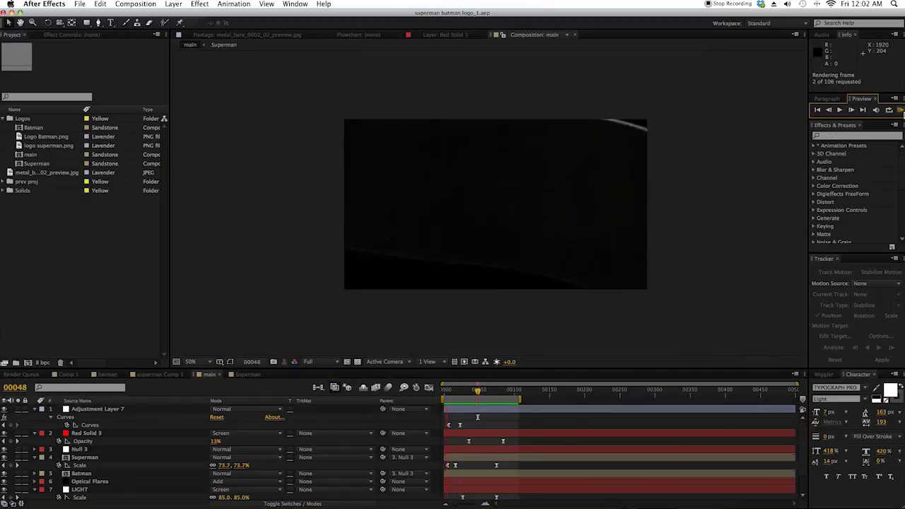